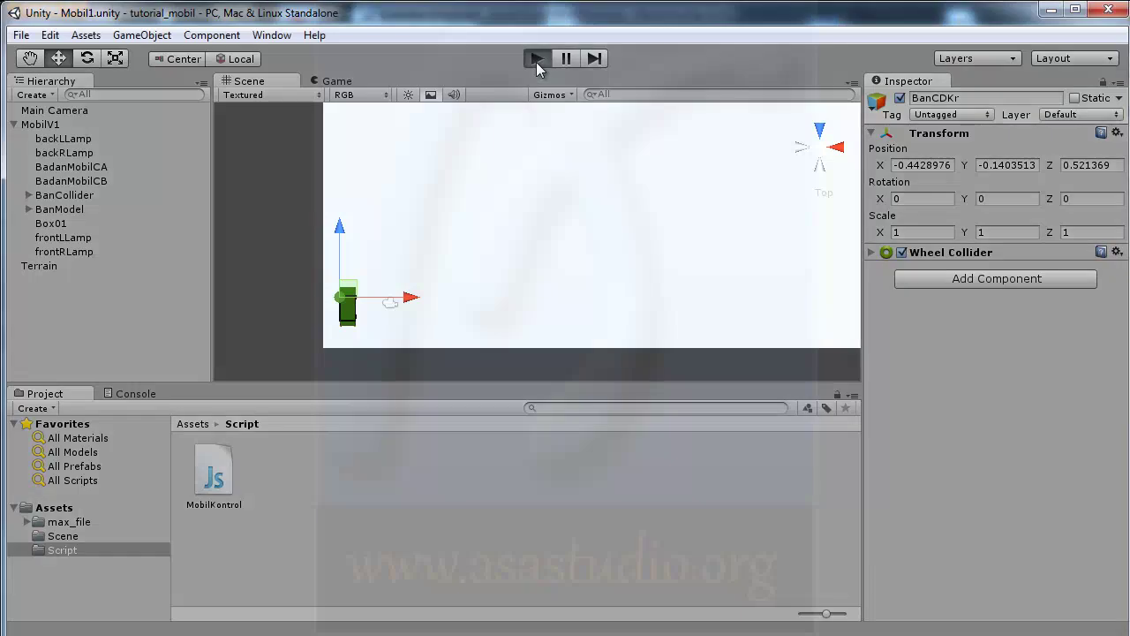
Run a test, parent the Main Camera under MobilV1, then test-run the scene again
left_click(537, 60)
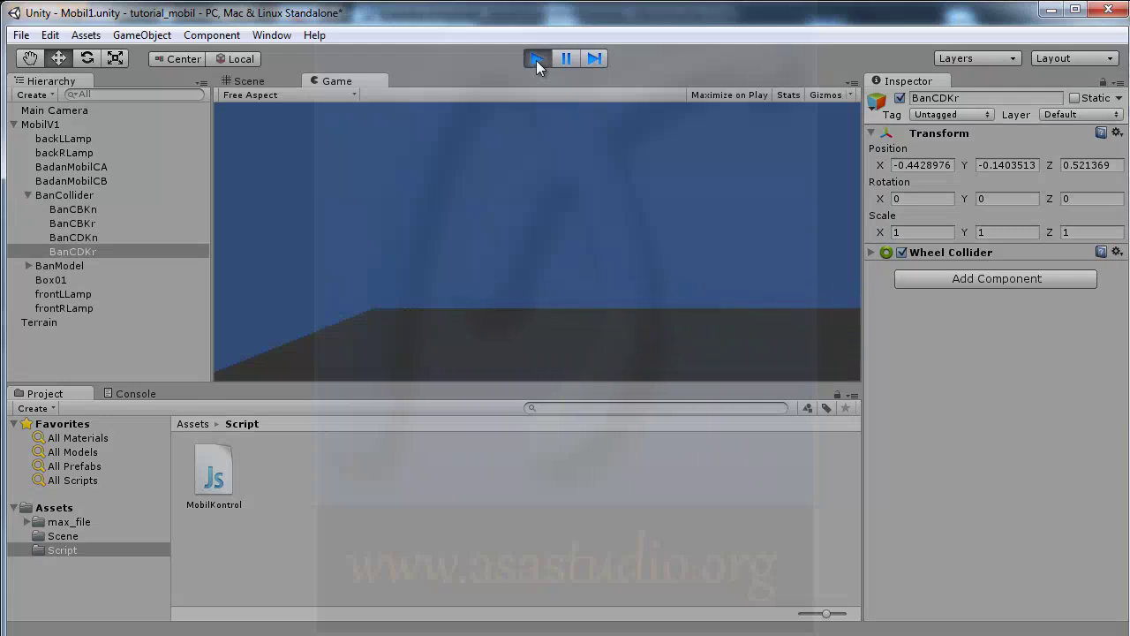
left_click(536, 61)
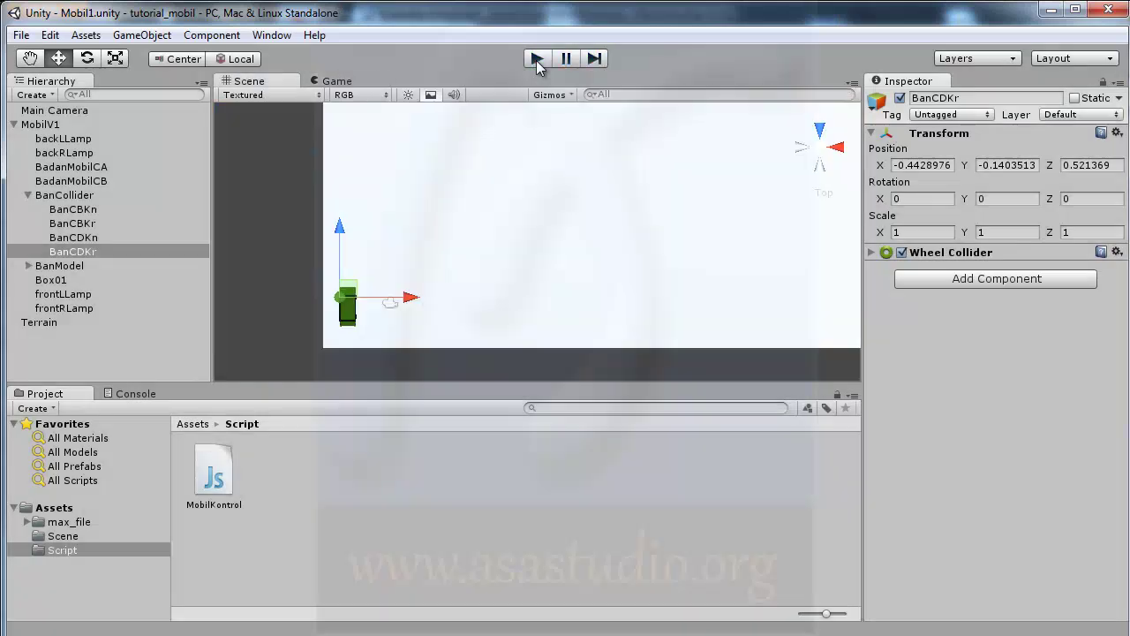
left_click(39, 113)
left_click_drag(36, 112, 39, 125)
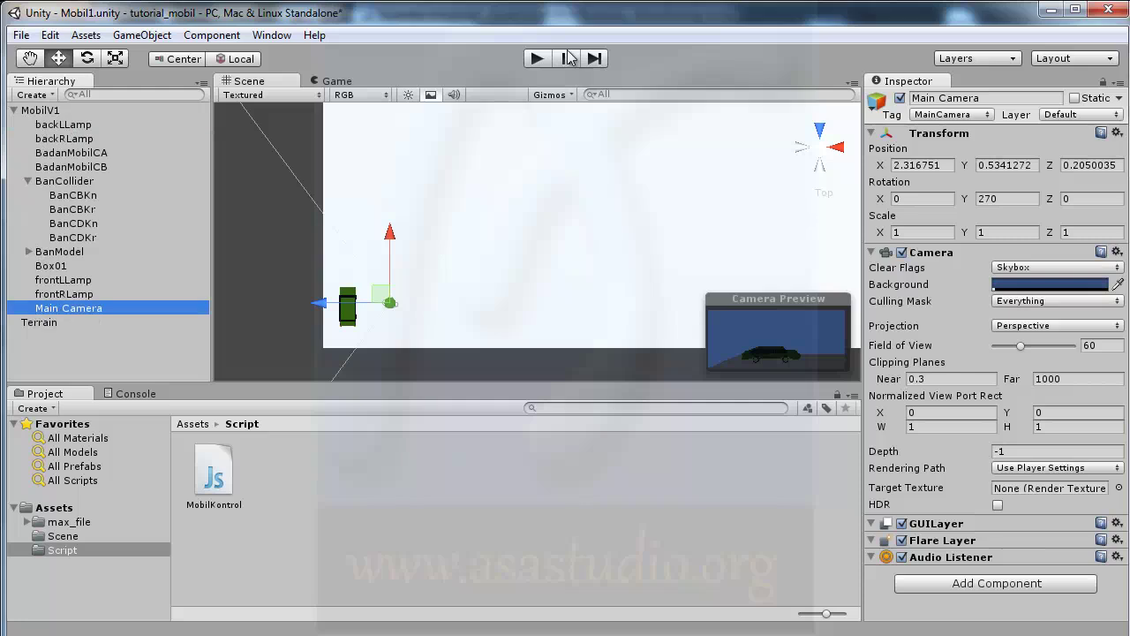
left_click(537, 60)
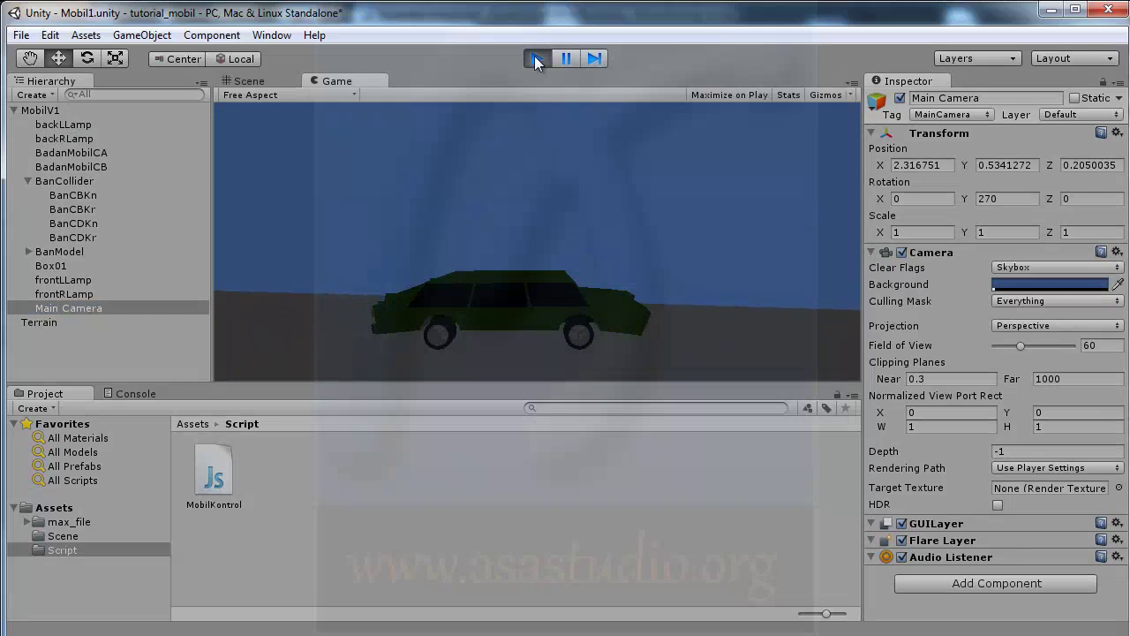
left_click(535, 59)
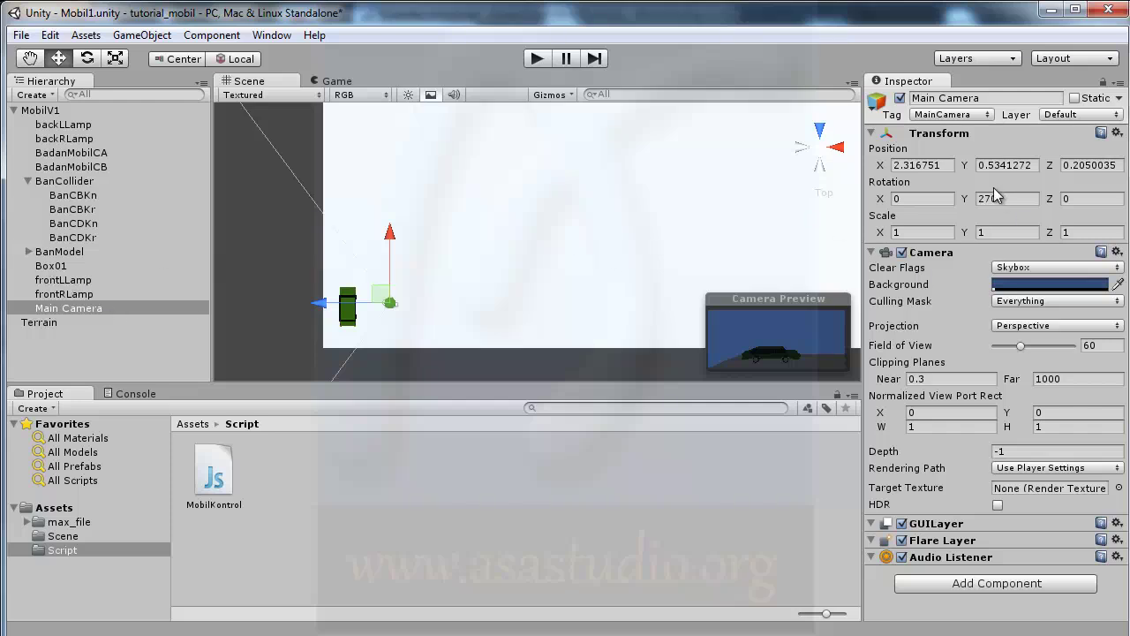
Place the camera at 2.65, 1.67, -2.05 with rotation 19, 297.98, 0, then test-run
left_click(964, 168)
left_click_drag(965, 167, 999, 173)
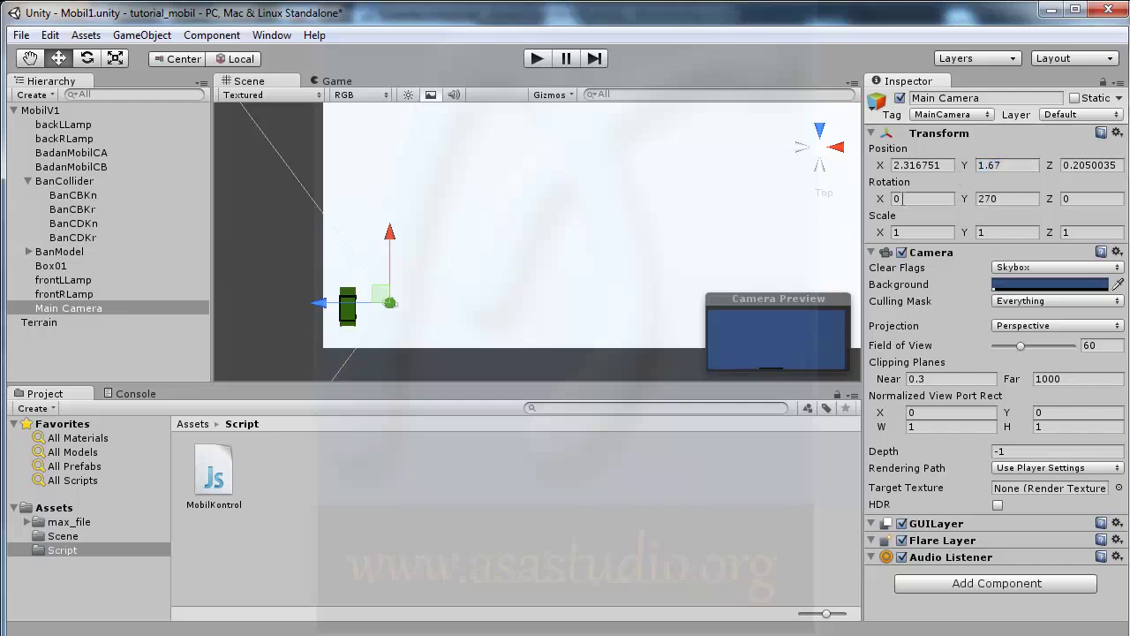
left_click(1051, 201)
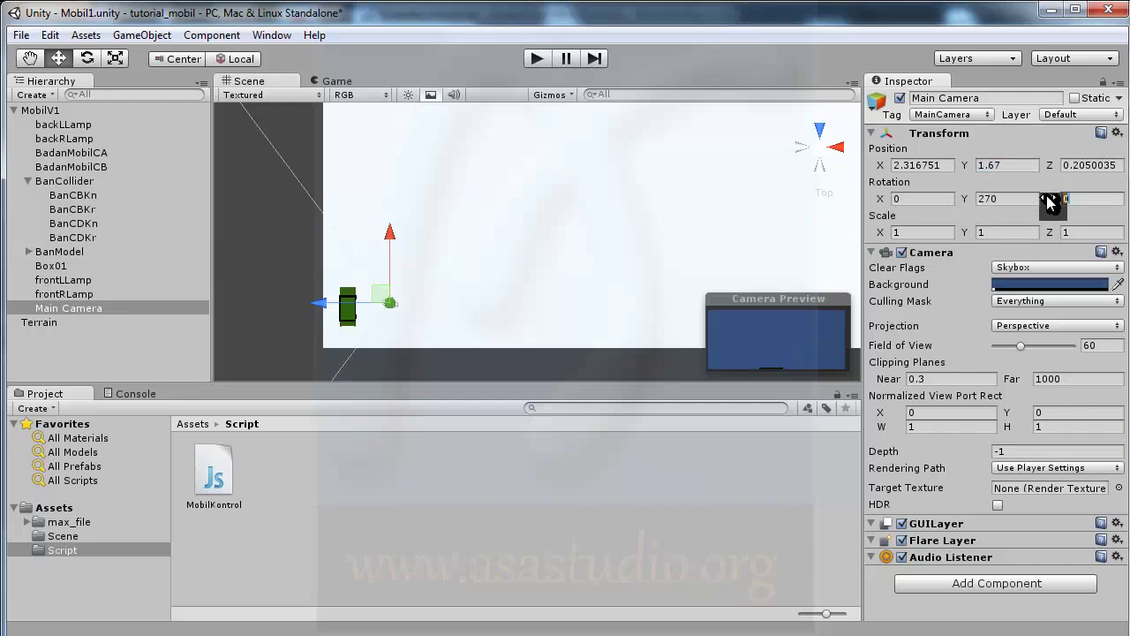
left_click_drag(1050, 202, 1087, 198)
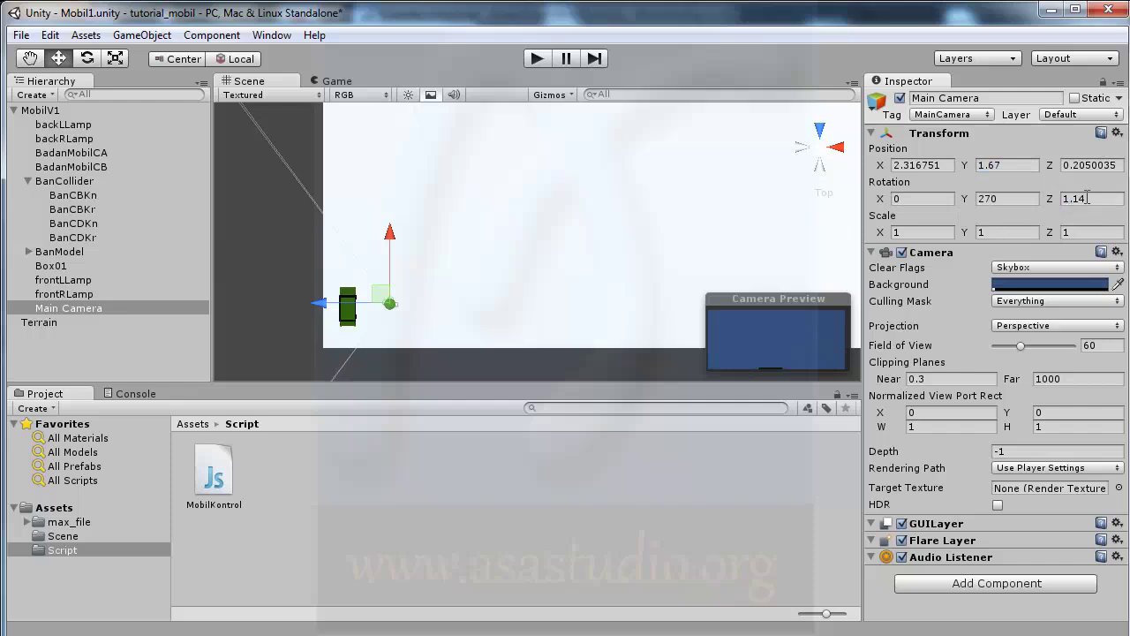
key("ctrl+z")
mouse_move(880, 199)
left_mouse_down()
mouse_move(910, 201)
mouse_move(150, 200)
mouse_move(210, 201)
mouse_move(188, 201)
left_mouse_up()
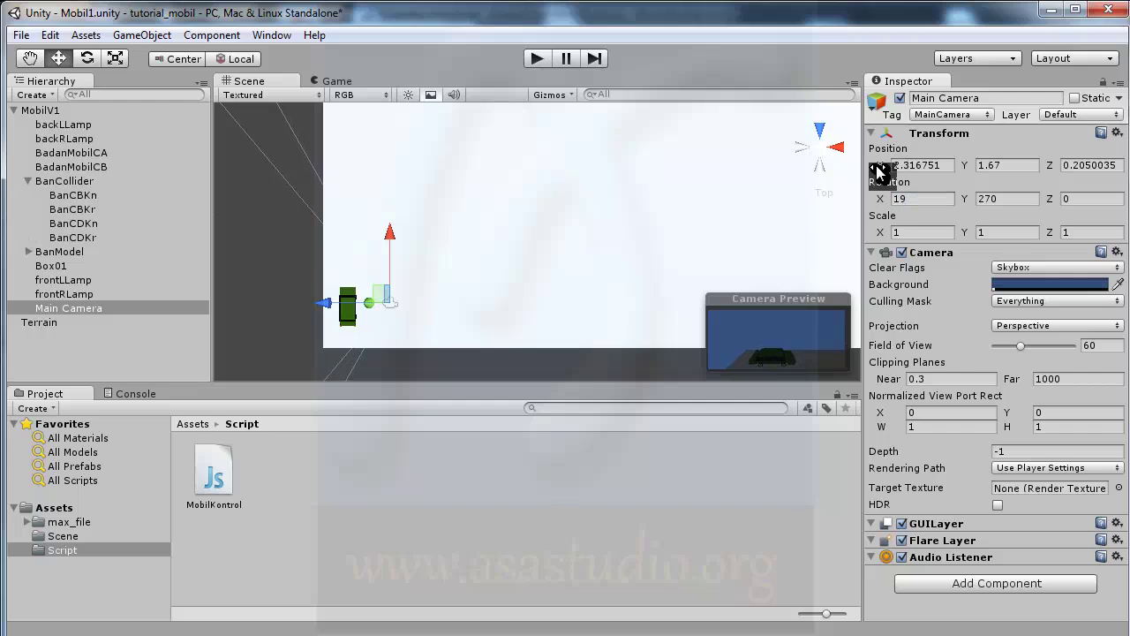
mouse_move(879, 165)
left_mouse_down()
mouse_move(872, 173)
mouse_move(890, 174)
left_mouse_up()
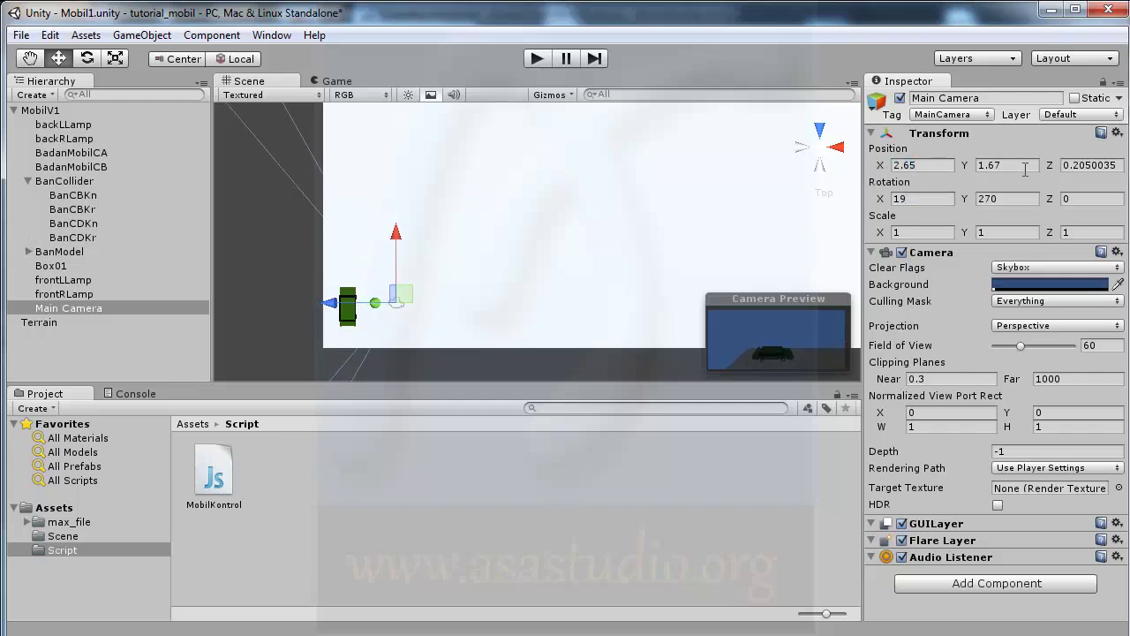
mouse_move(1050, 166)
left_mouse_down()
mouse_move(1006, 176)
mouse_move(1042, 198)
mouse_move(535, 197)
left_mouse_up()
left_click(534, 58)
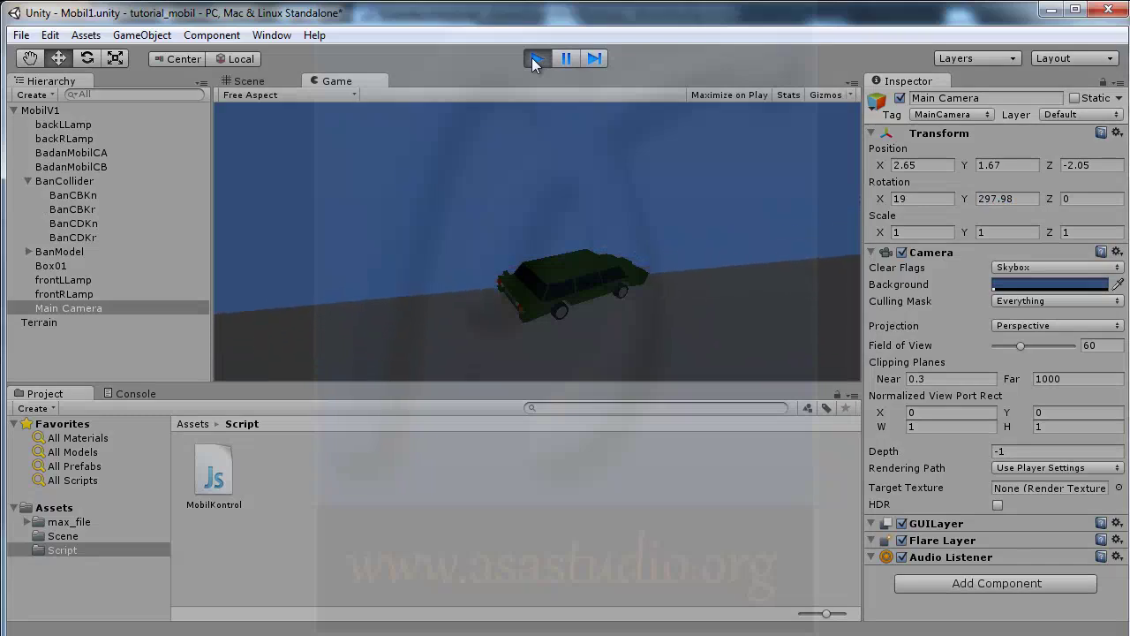
left_click(532, 58)
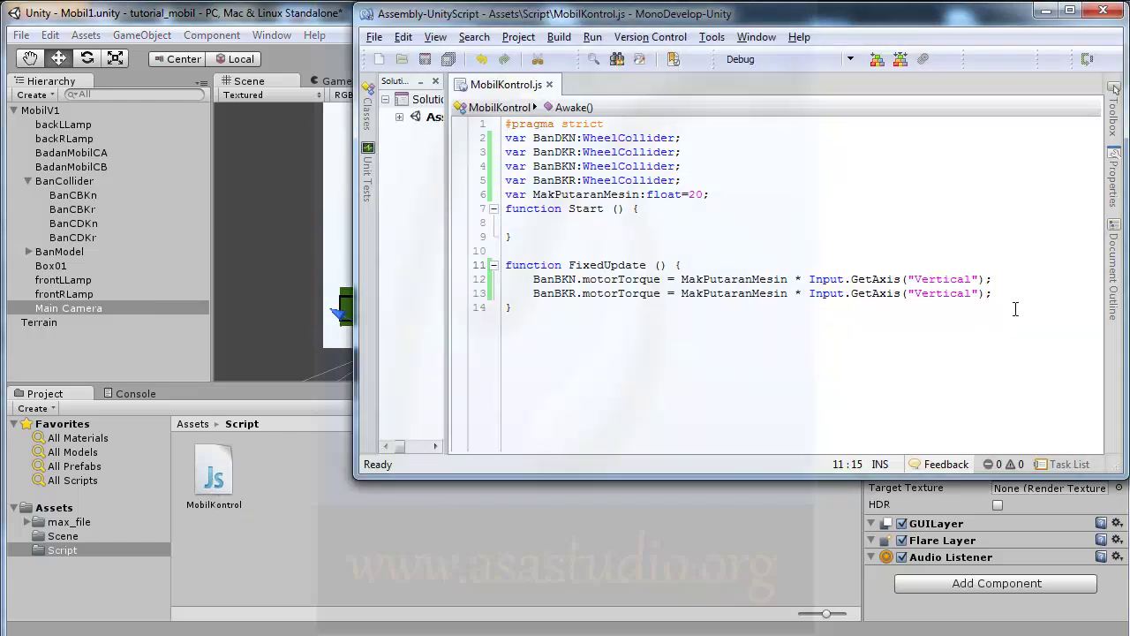
Add a FixedUpdate line setting BanDKN.steerAngle to 12 * Input.GetAxis("Horizontal")
left_click(996, 294)
key("Return")
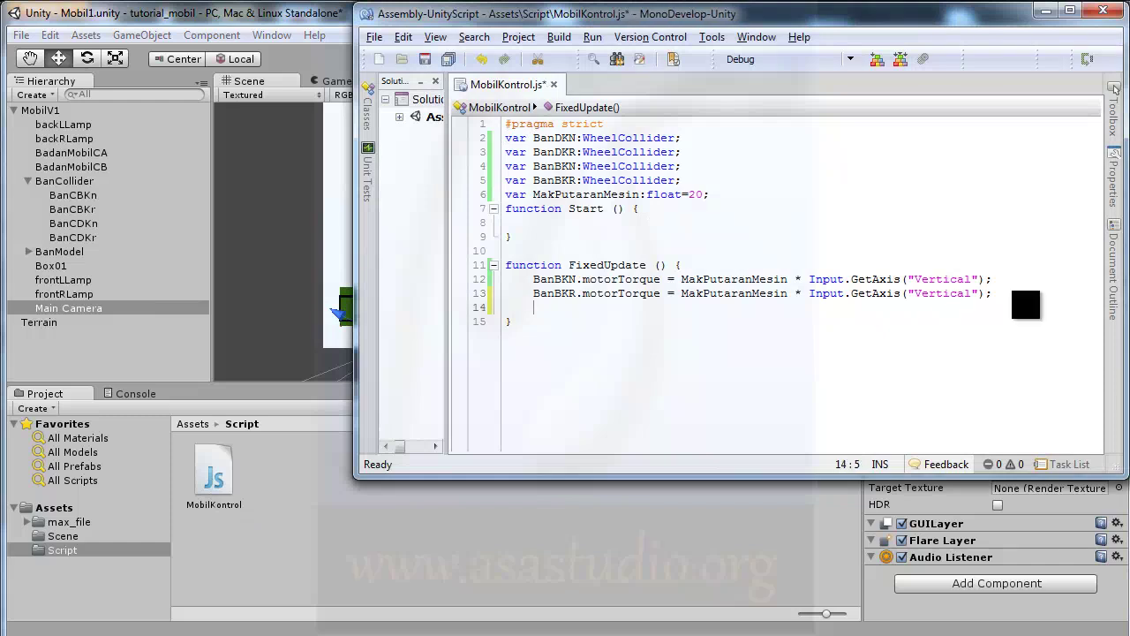
type("Ba")
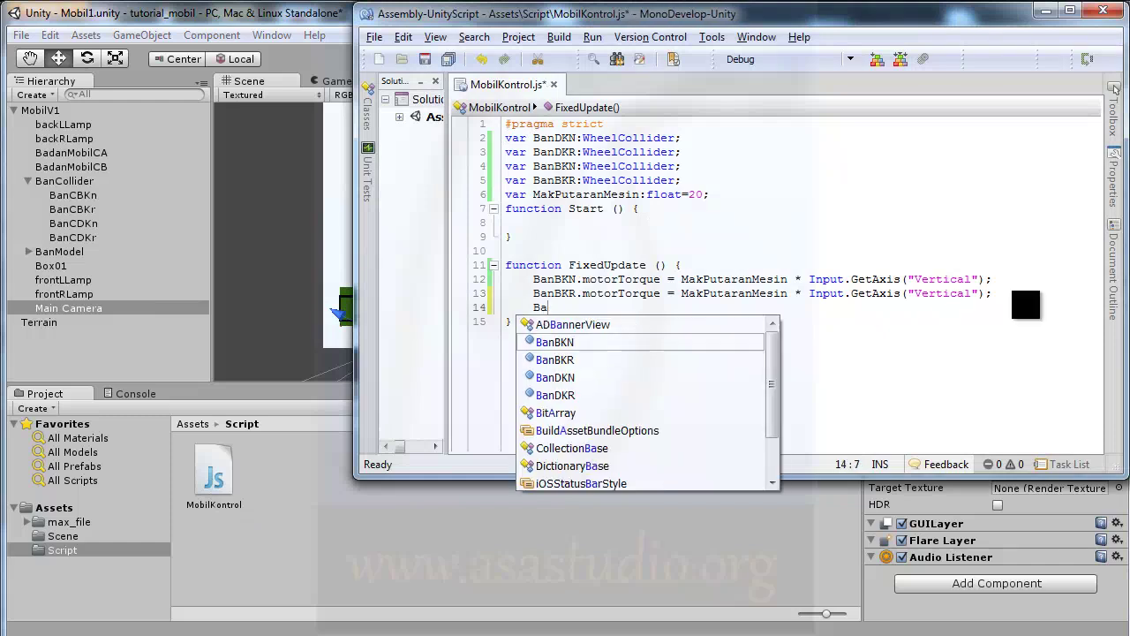
type("nDK")
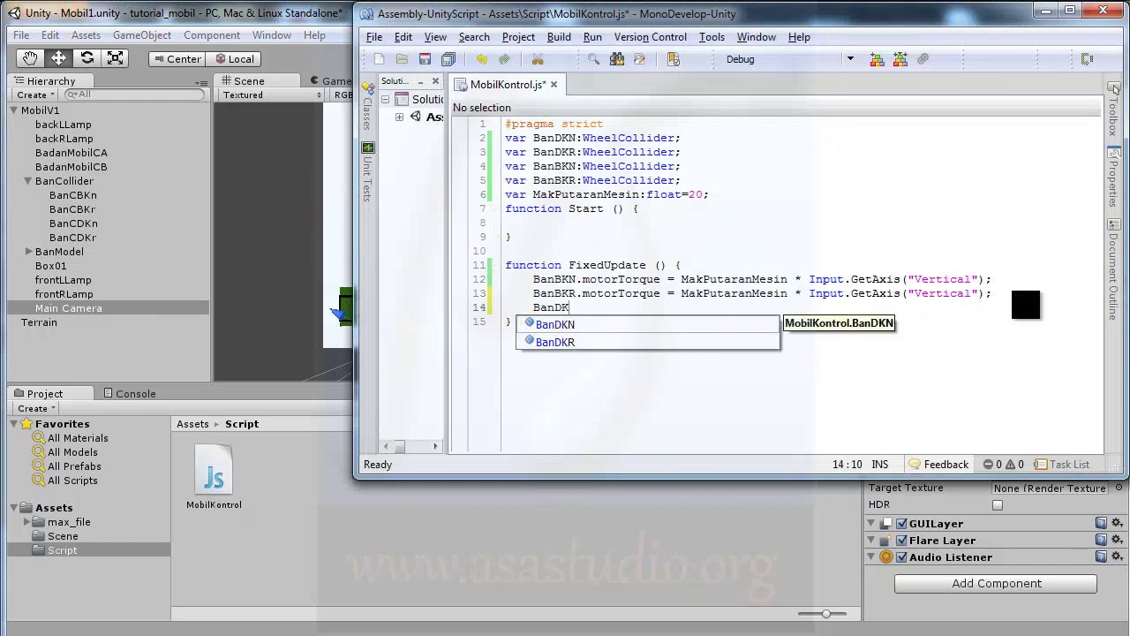
type("N")
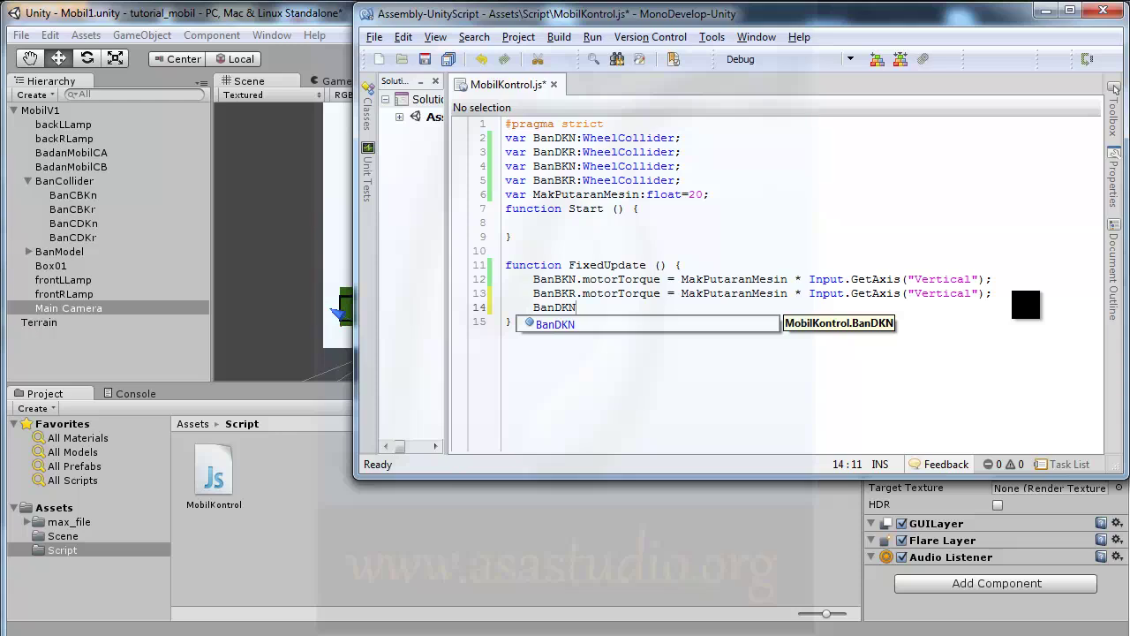
type(".s")
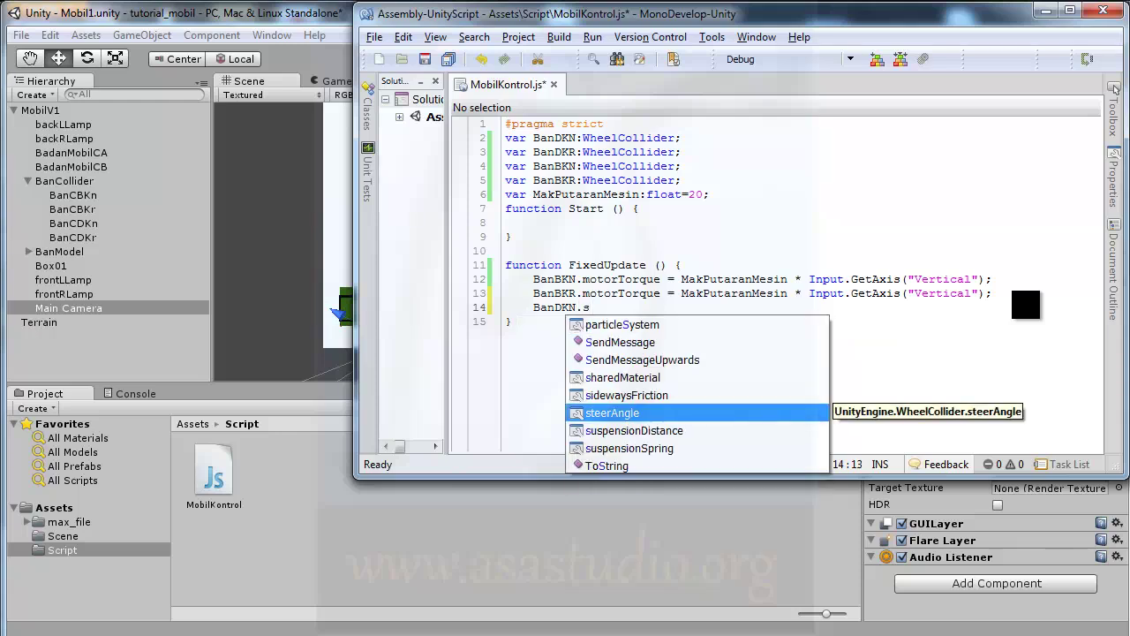
type("te")
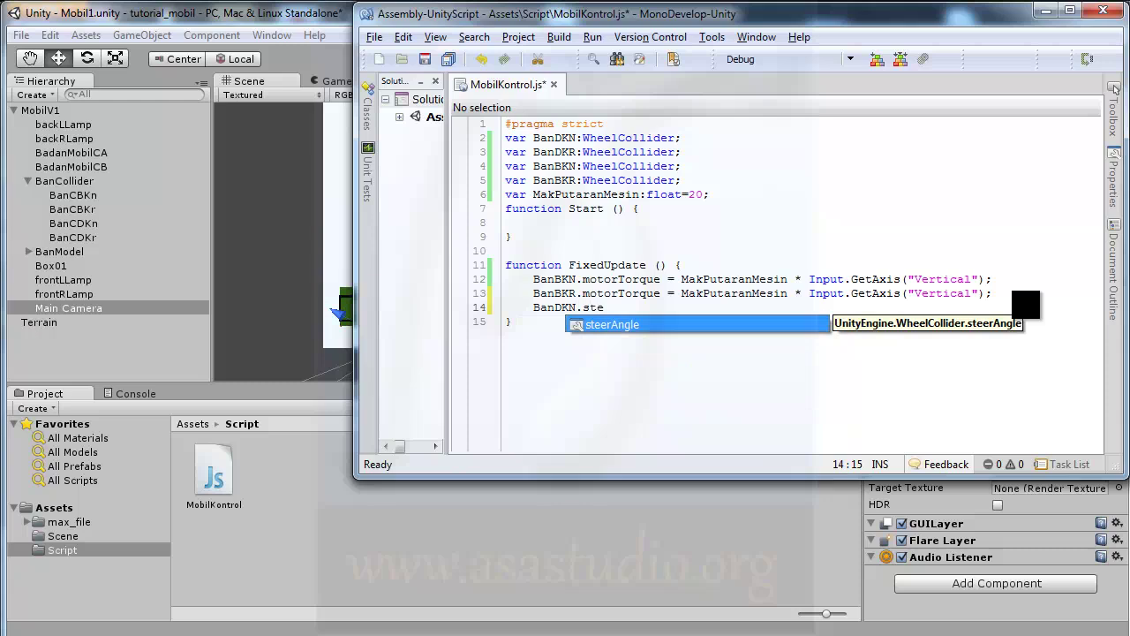
double_click(625, 323)
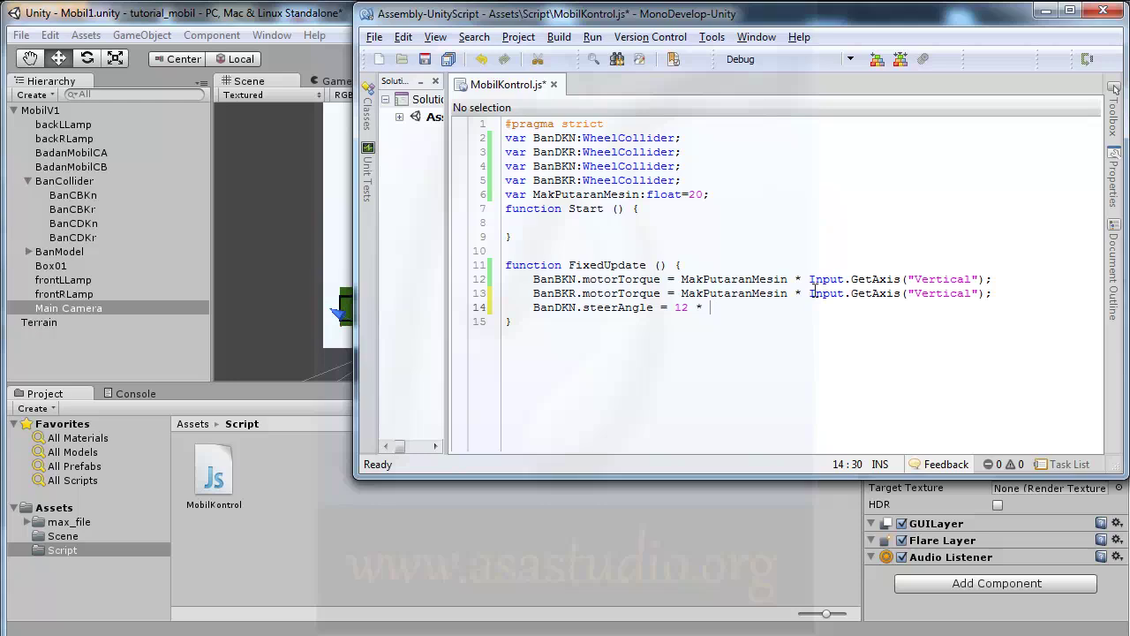
left_click_drag(810, 293, 987, 293)
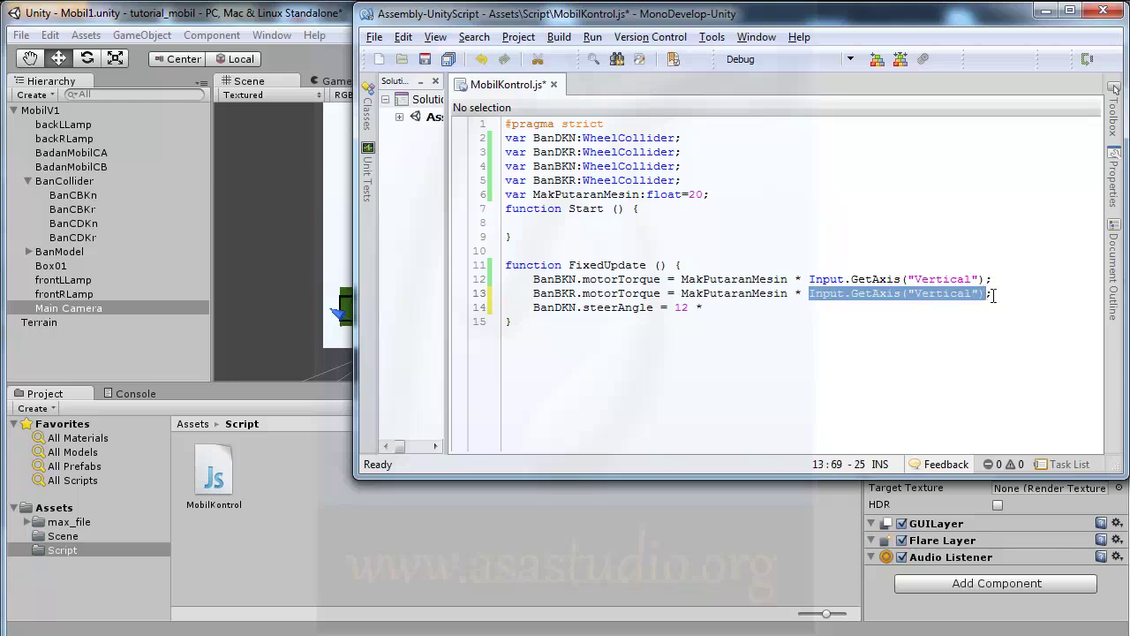
left_click(714, 308)
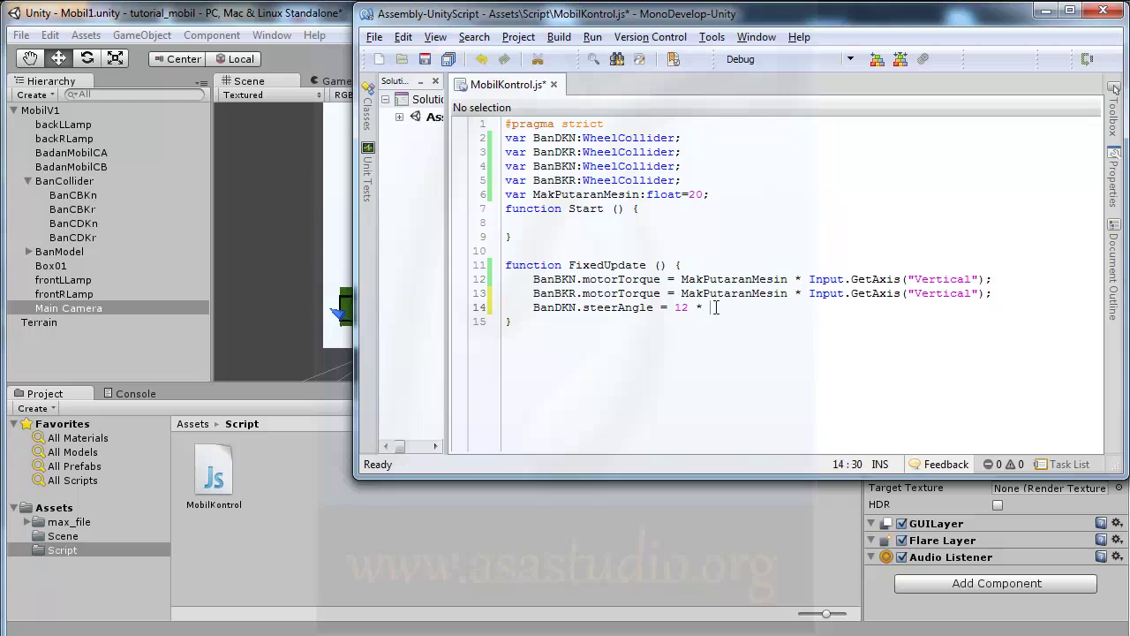
type("Input.GetAxis(\"Vertical\")")
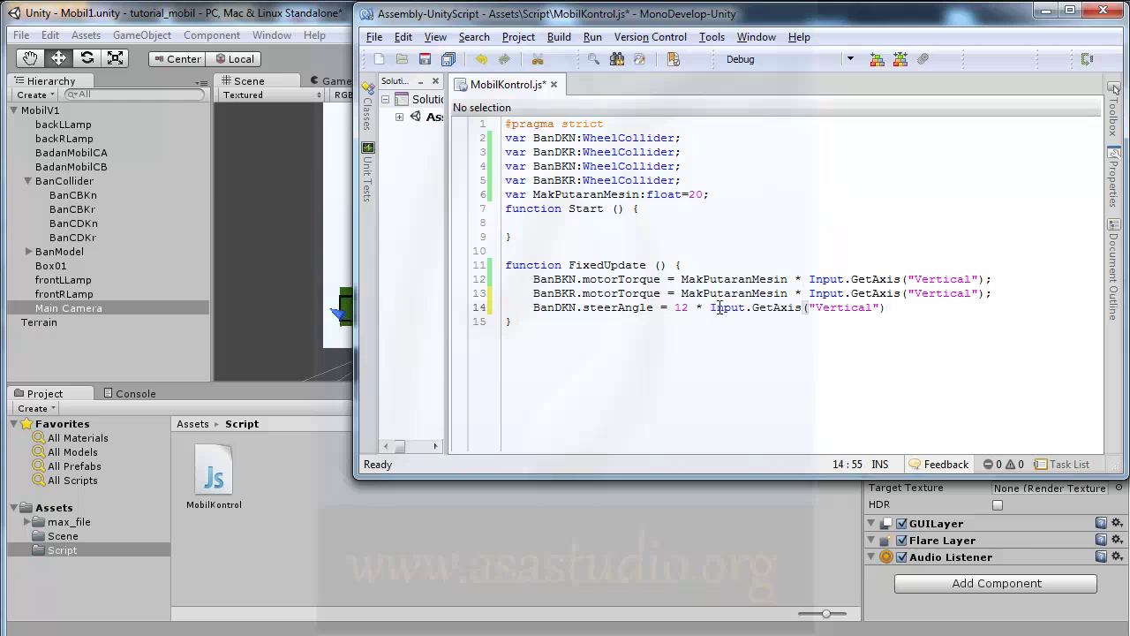
type(";")
key("shift+Left")
key("shift+Left")
key("shift+Left")
key("shift+Left")
key("shift+Left")
key("shift+Left")
type("H")
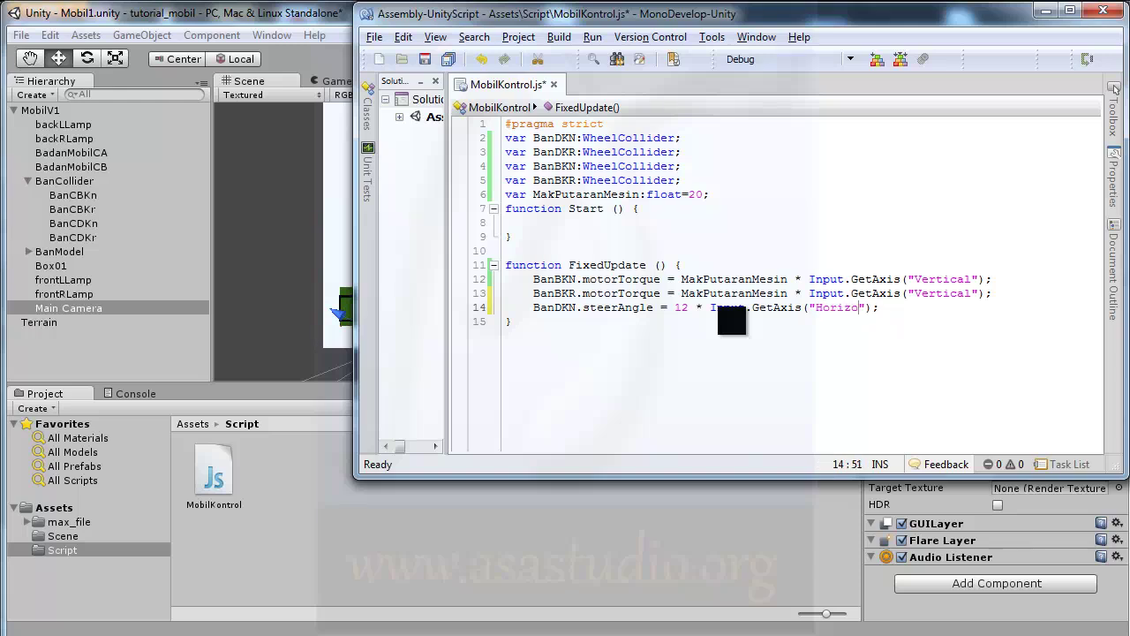
type("tal")
Duplicate the steering line and change it to apply to BanDKR
left_click_drag(953, 306, 1016, 301)
key("ctrl+c")
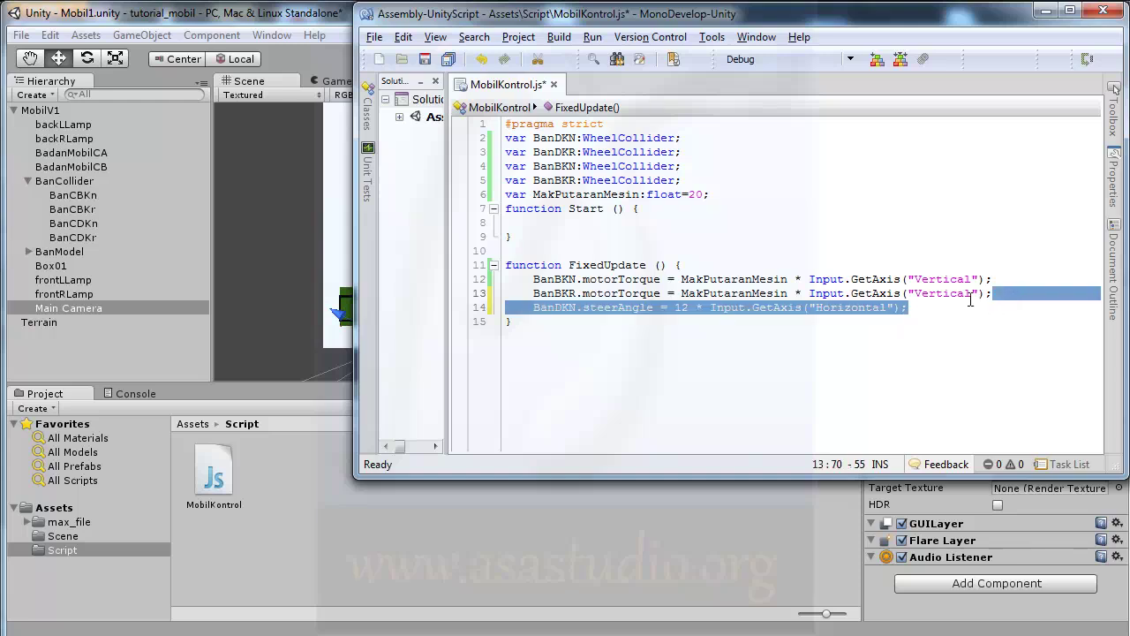
left_click(942, 308)
key("ctrl+v")
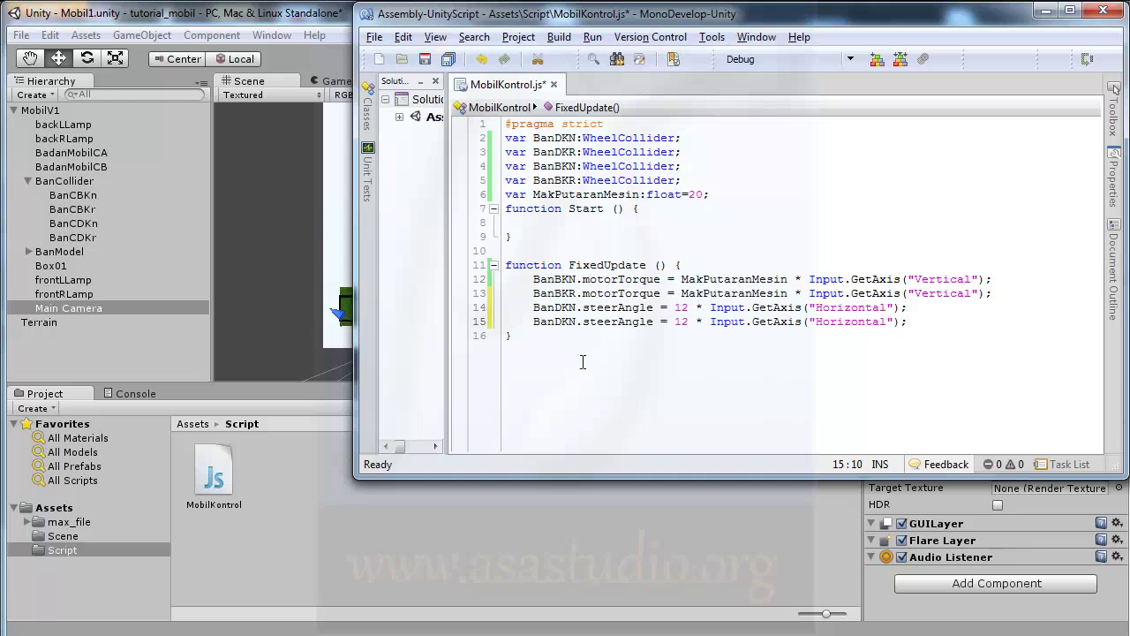
key("shift+Right")
type("R")
Save MobilKontrol.js, return to Unity, and test-drive the car with the new steering
left_click(424, 59)
left_click(315, 15)
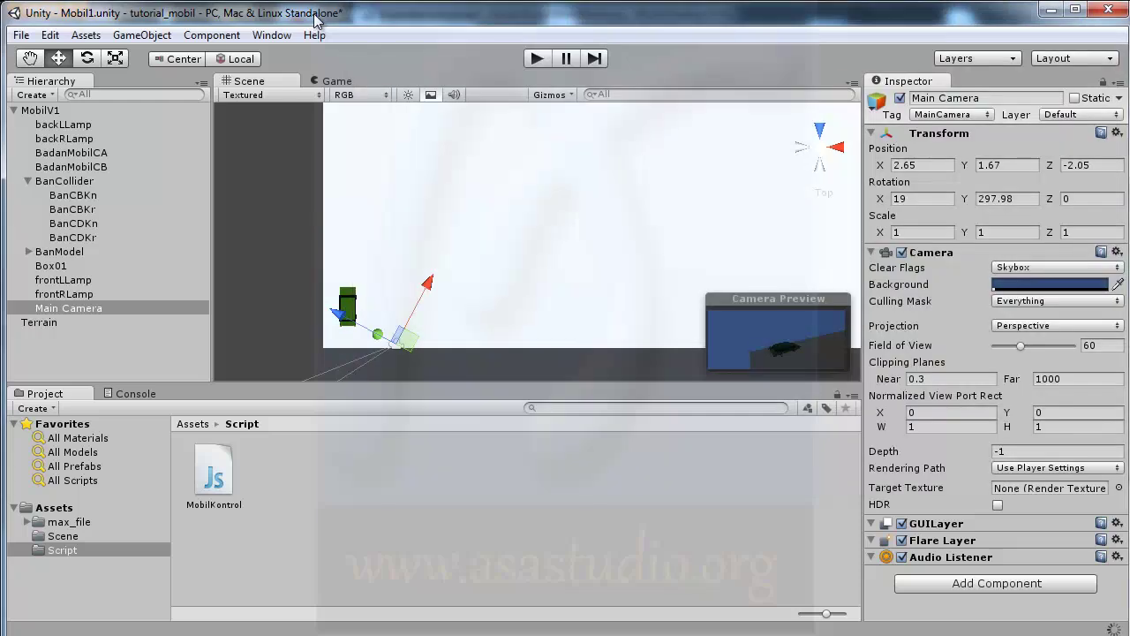
left_click(534, 59)
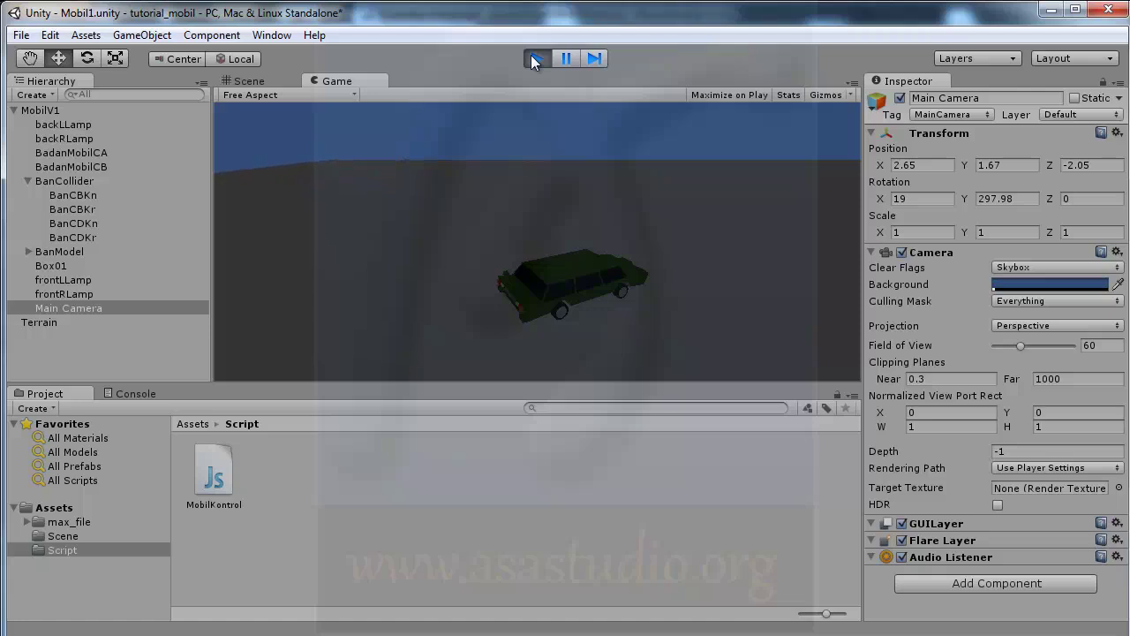
left_click(530, 55)
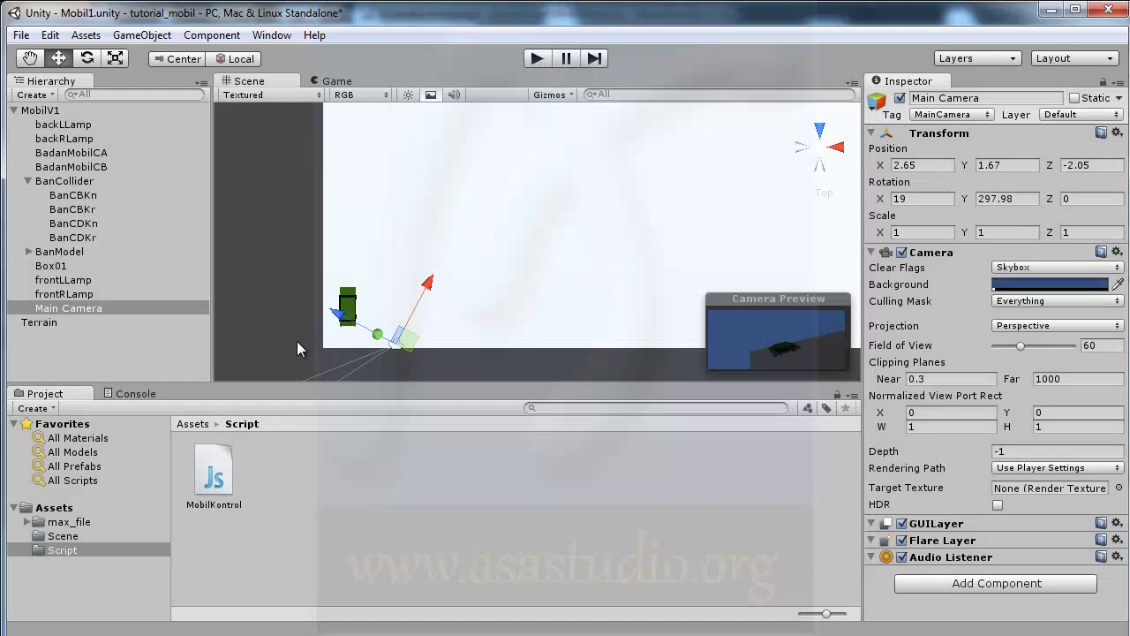
Reset the camera Transform, then place it at 0, 0.97, -2.037 with X rotation 16.97
left_click(70, 308)
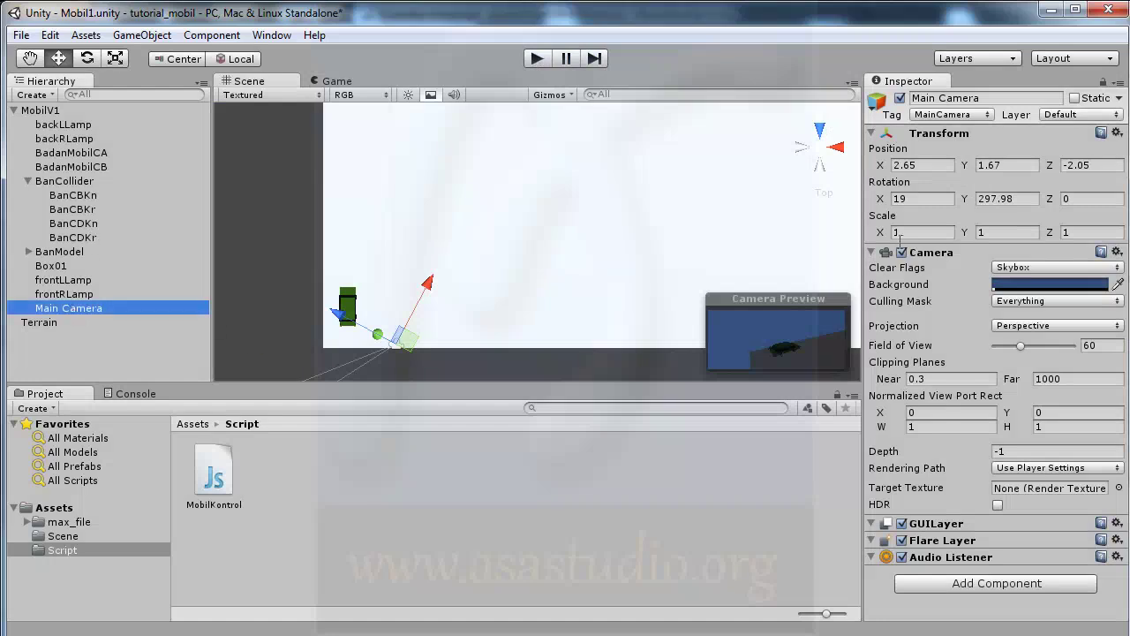
left_click(1117, 132)
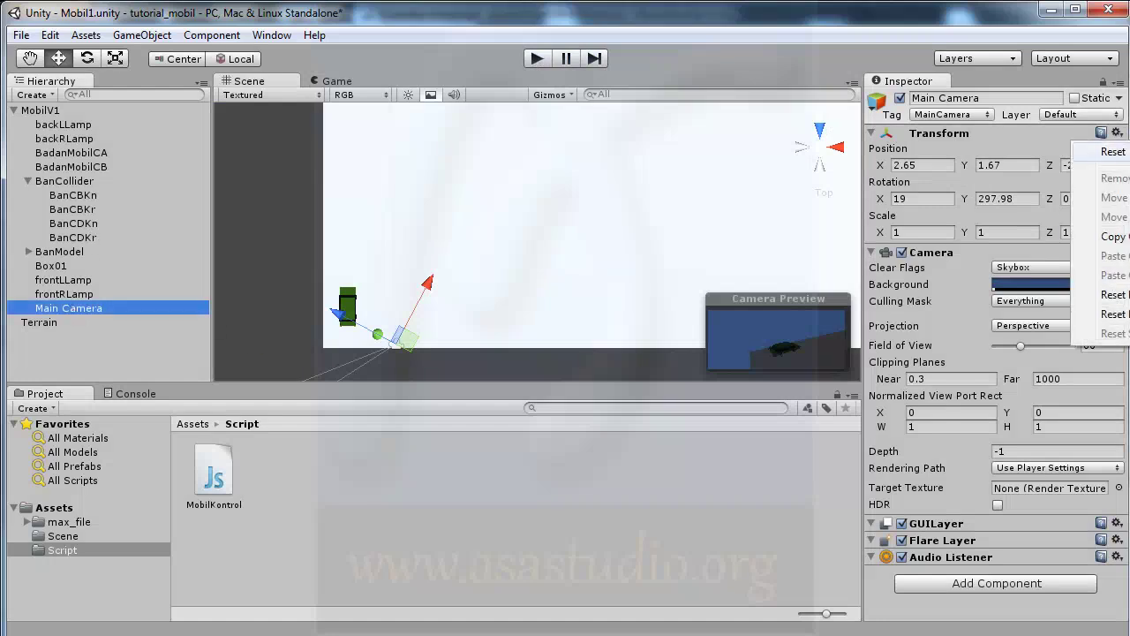
left_click(1112, 152)
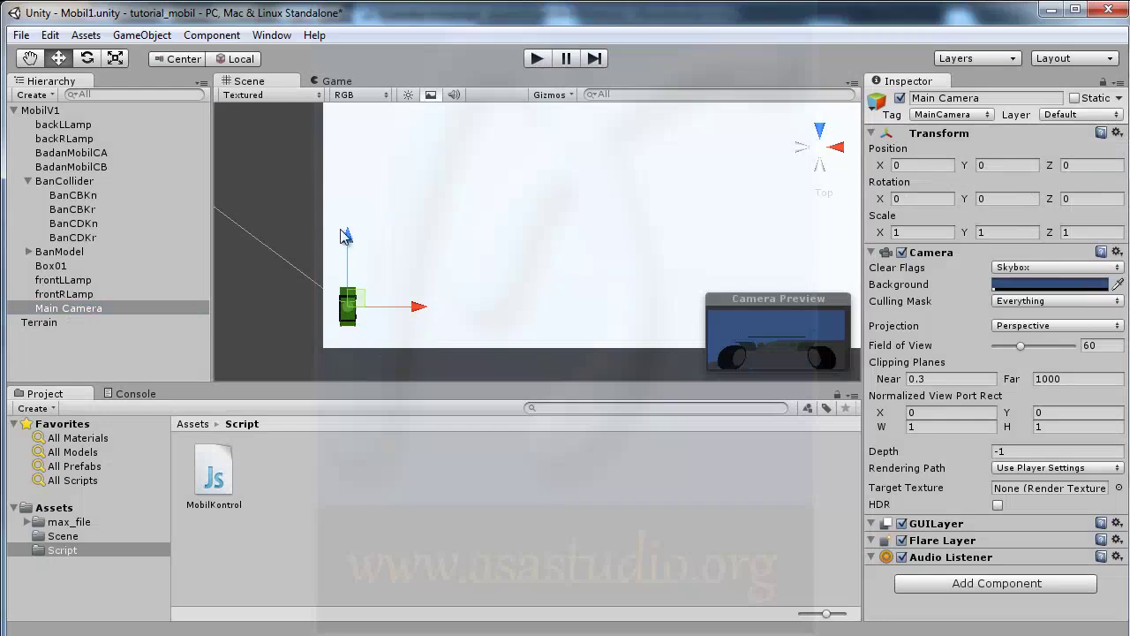
left_click_drag(345, 237, 352, 280)
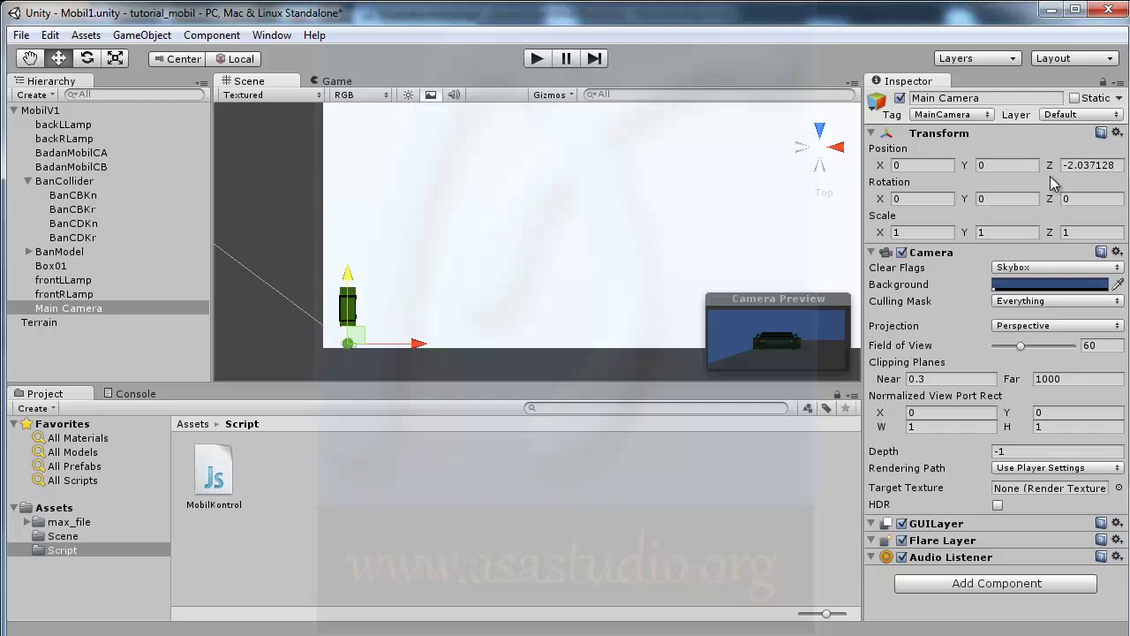
left_click_drag(968, 168, 997, 166)
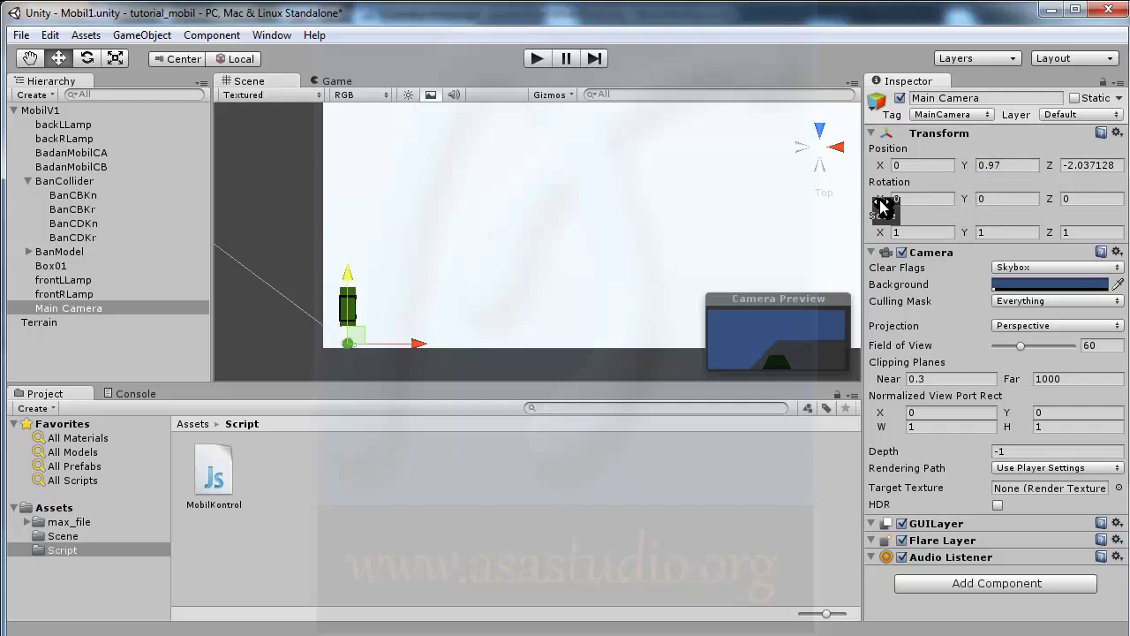
mouse_move(883, 206)
left_mouse_down()
mouse_move(1114, 212)
mouse_move(130, 204)
left_mouse_up()
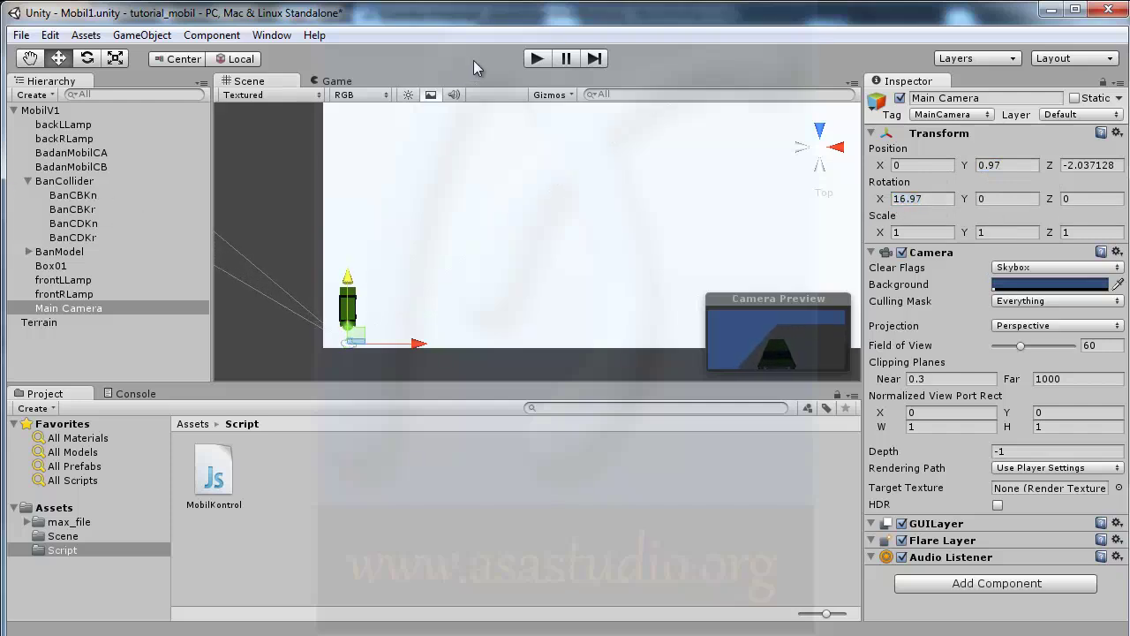
Check the behind-the-car view in play mode, then select the Terrain
left_click(545, 61)
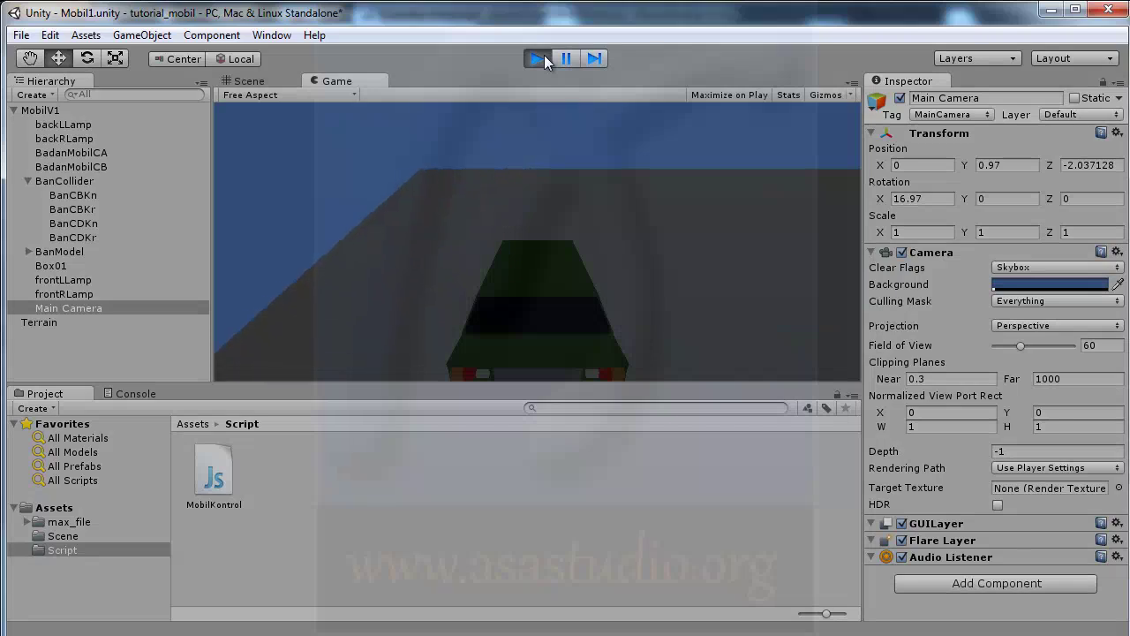
left_click(538, 58)
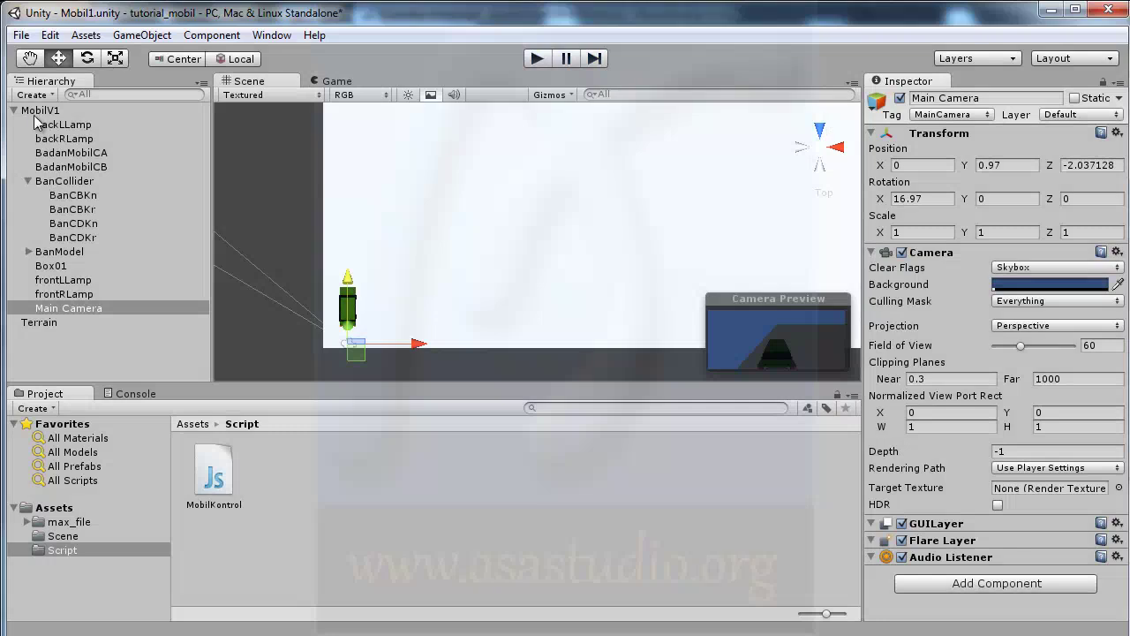
left_click(40, 323)
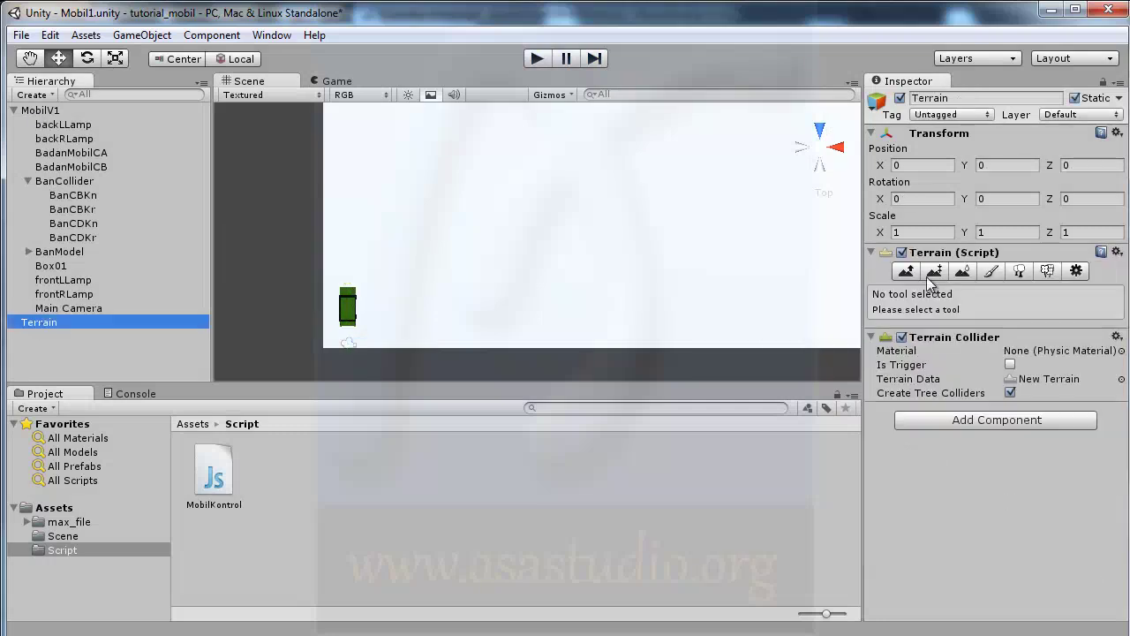
Open the Terrain's Add Texture dialog and texture picker, then bring up the unity_mobil folder window
left_click(991, 271)
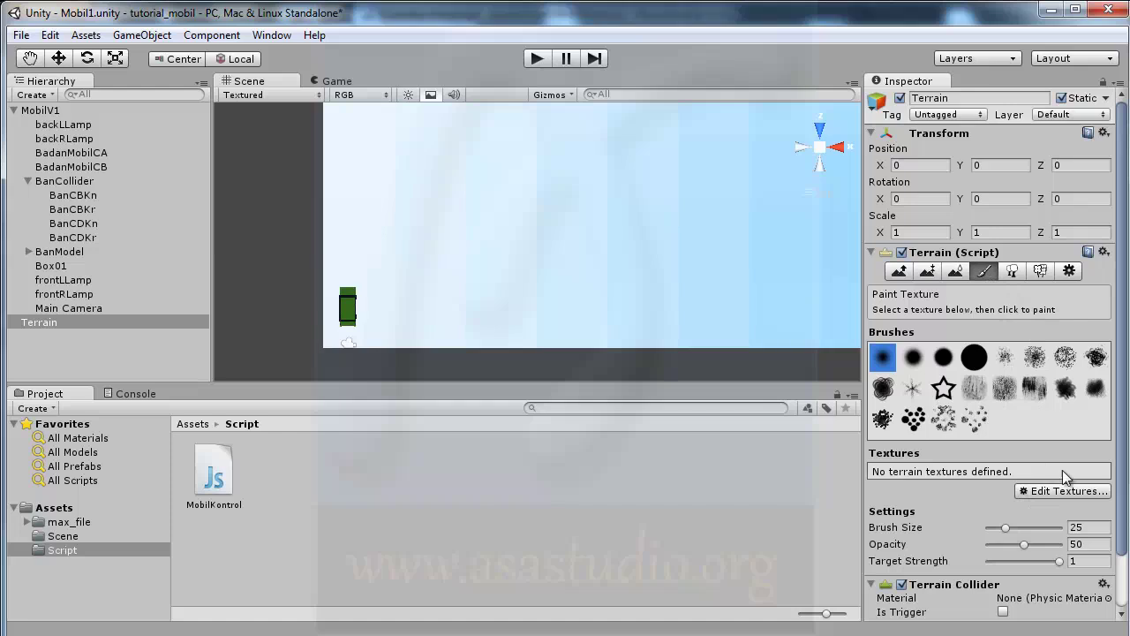
left_click(1072, 490)
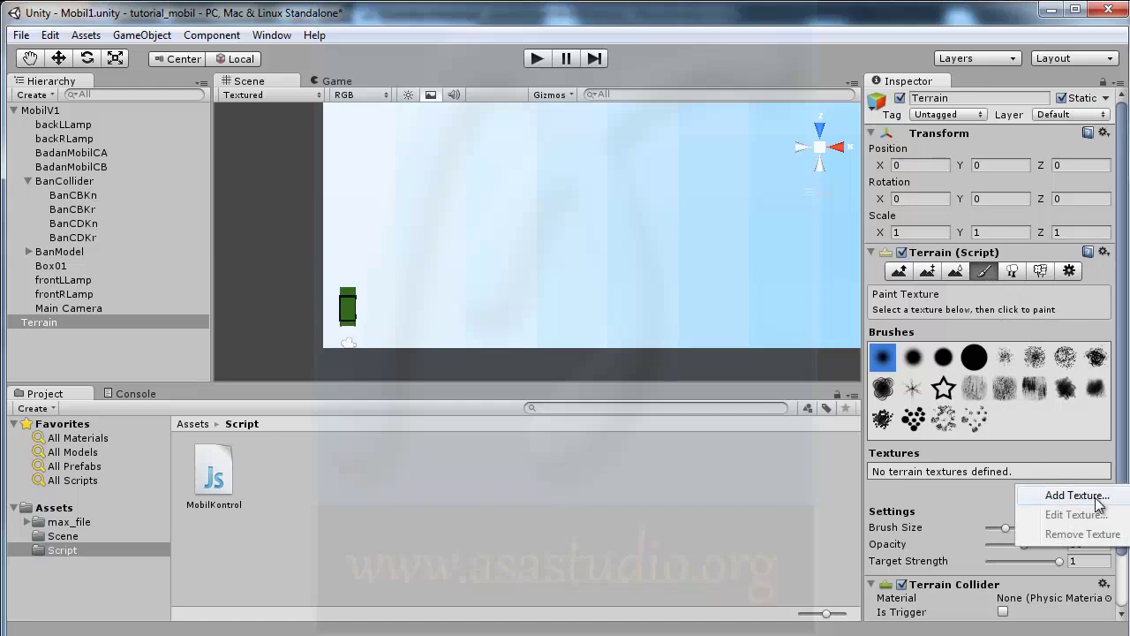
left_click(1098, 504)
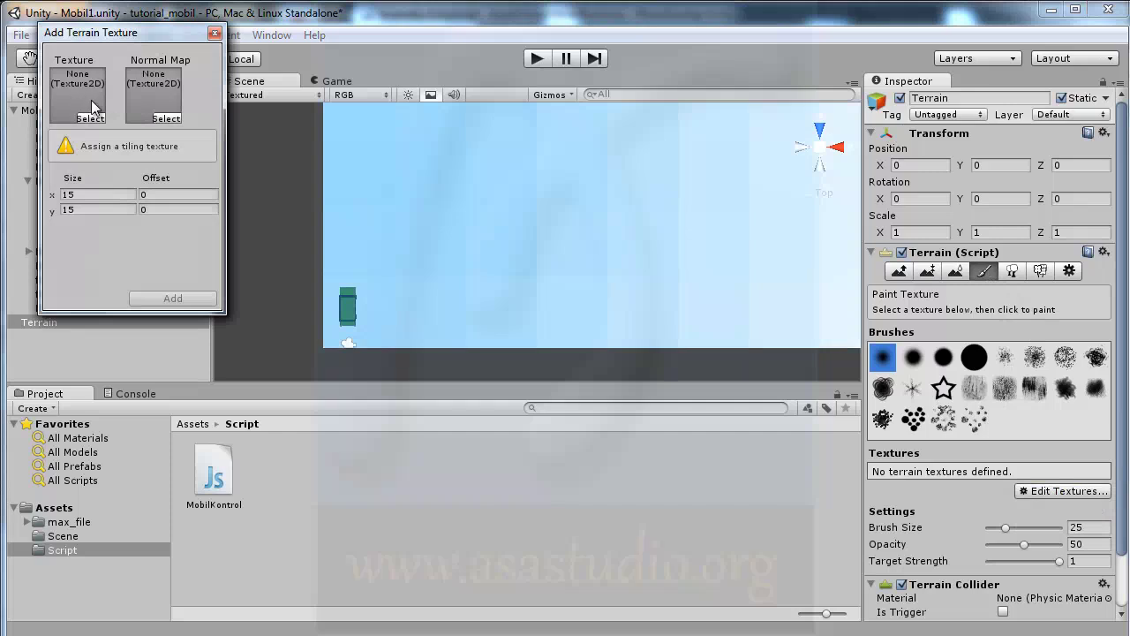
left_click(90, 119)
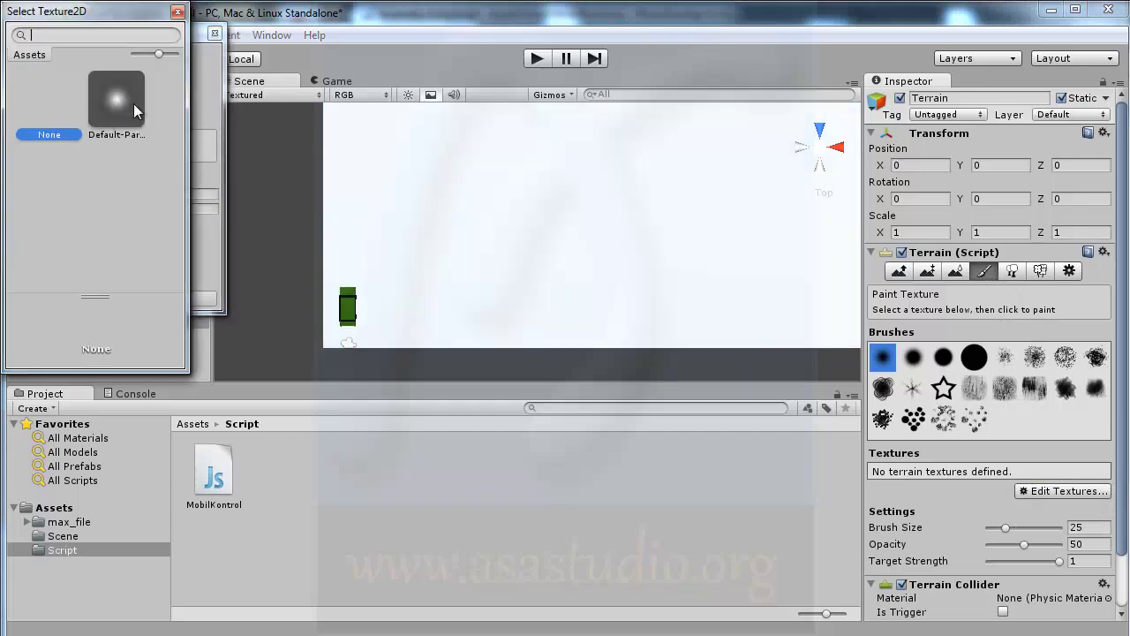
left_click_drag(86, 18, 296, 65)
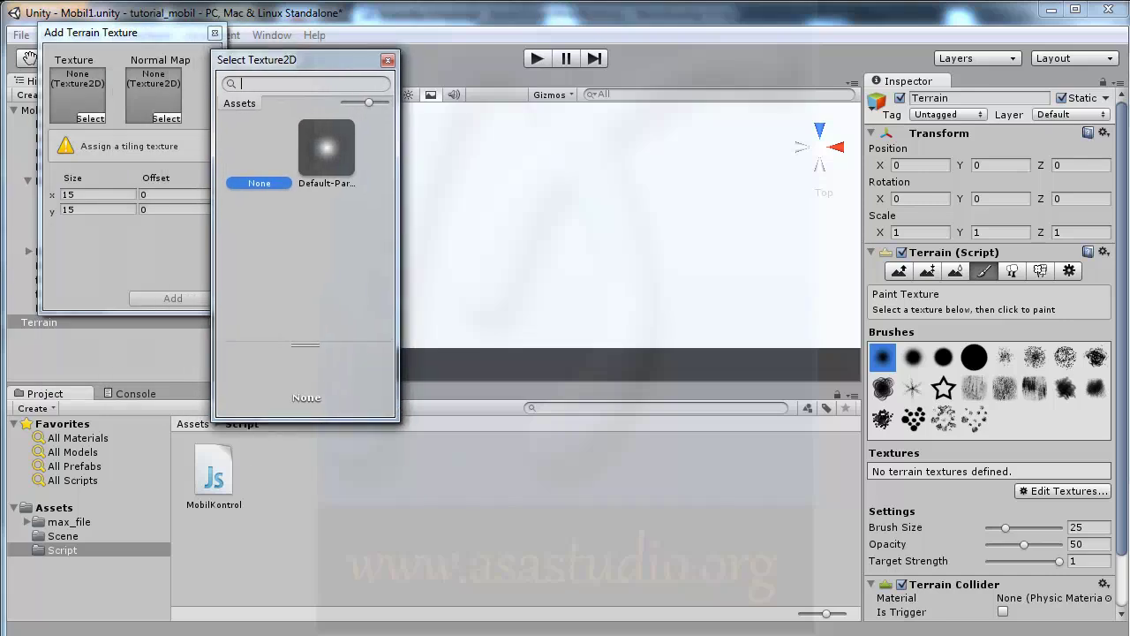
mouse_move(211, 633)
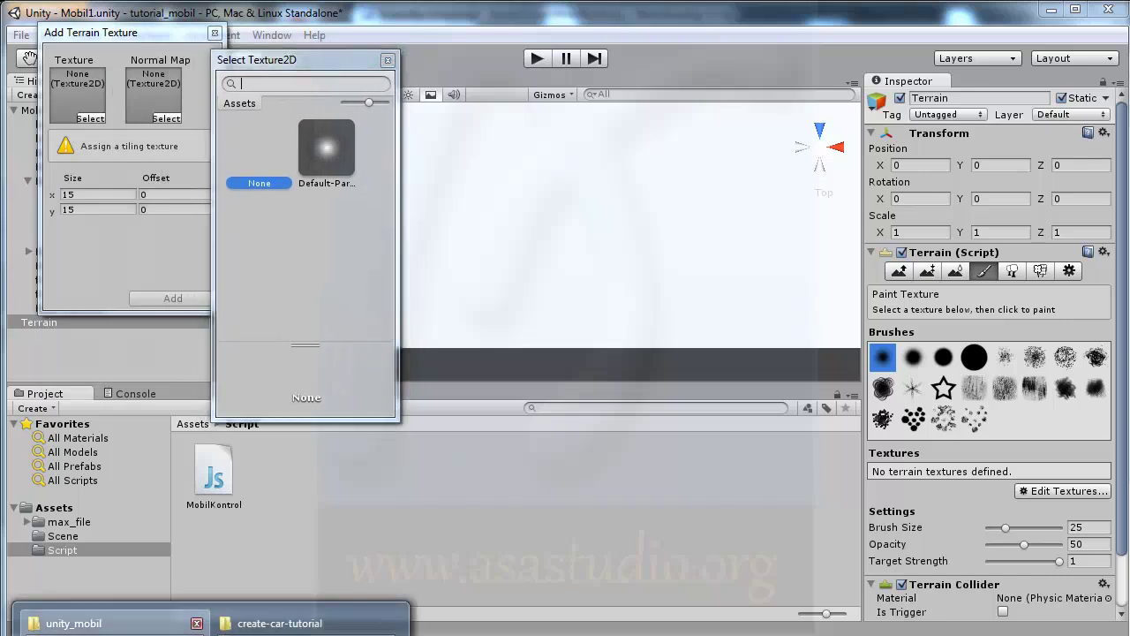
left_click(73, 623)
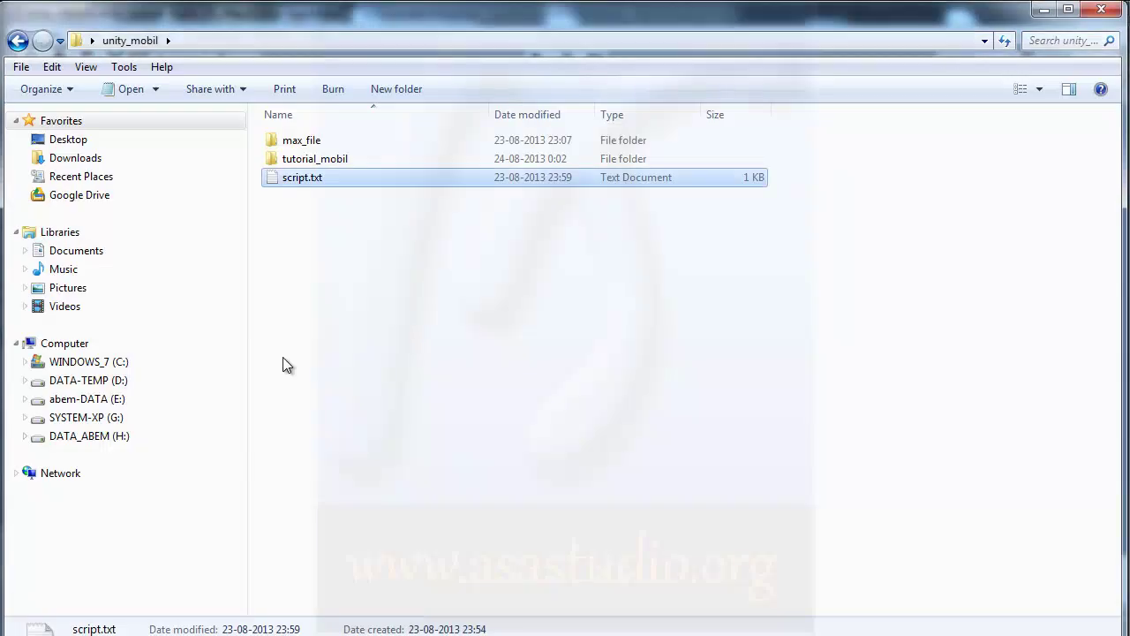
Copy aspal-JR.jpg from the bahan folder on the D: drive
left_click(25, 381)
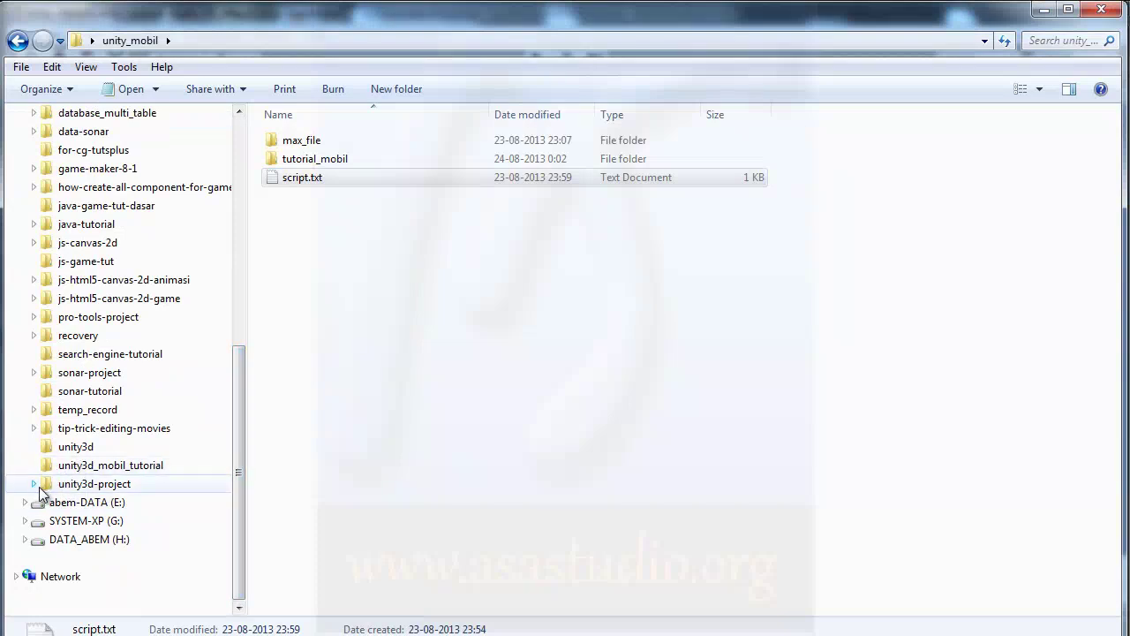
left_click(35, 484)
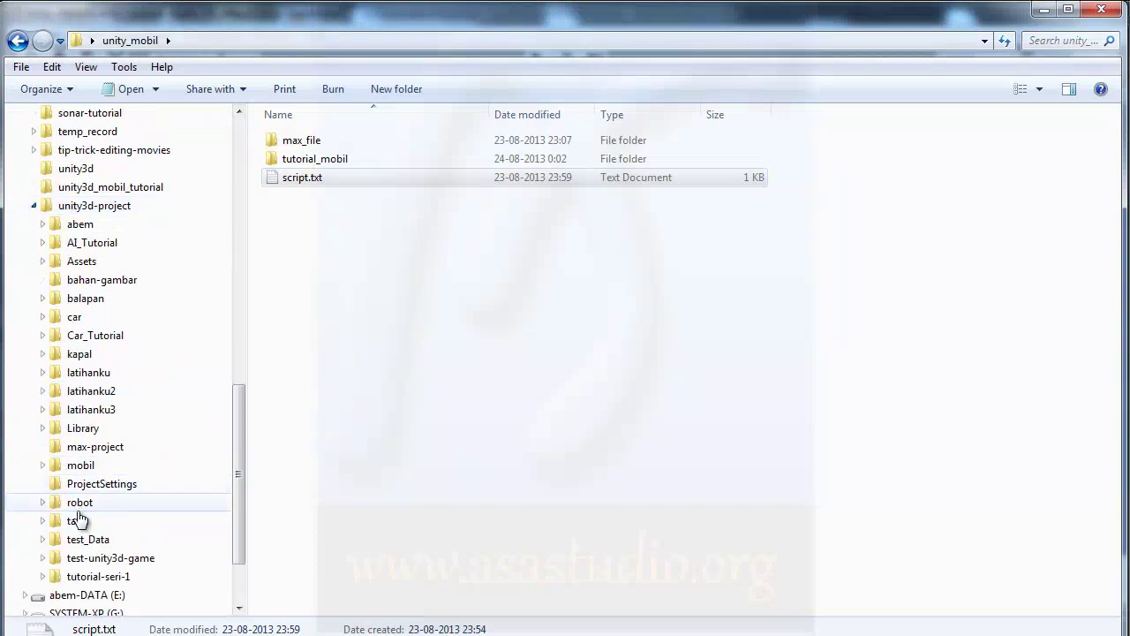
left_click(81, 465)
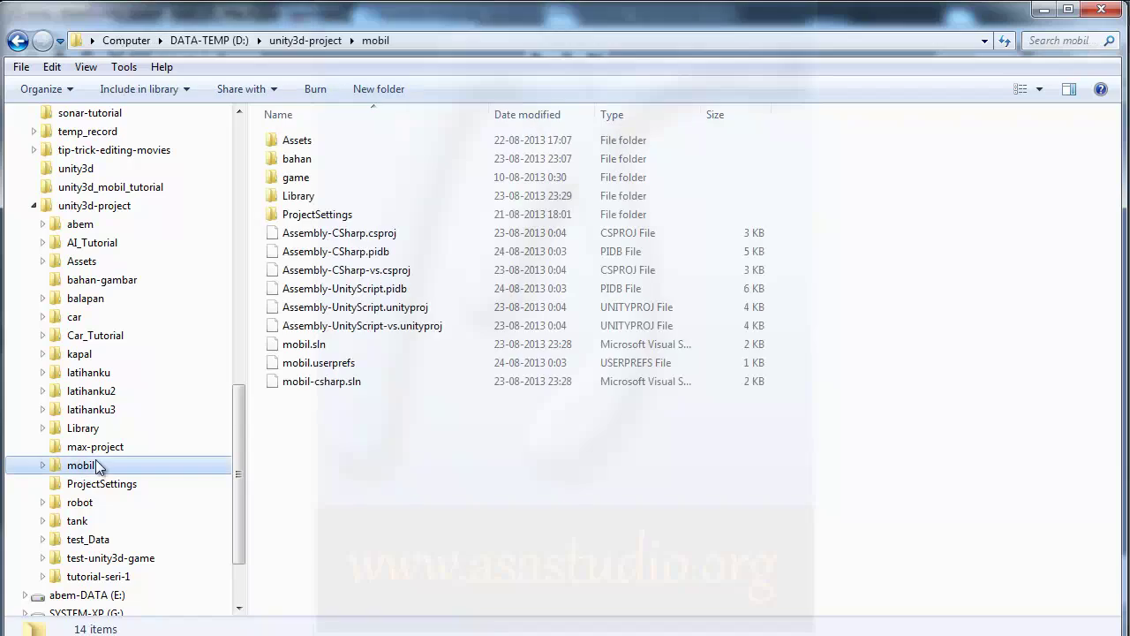
double_click(295, 158)
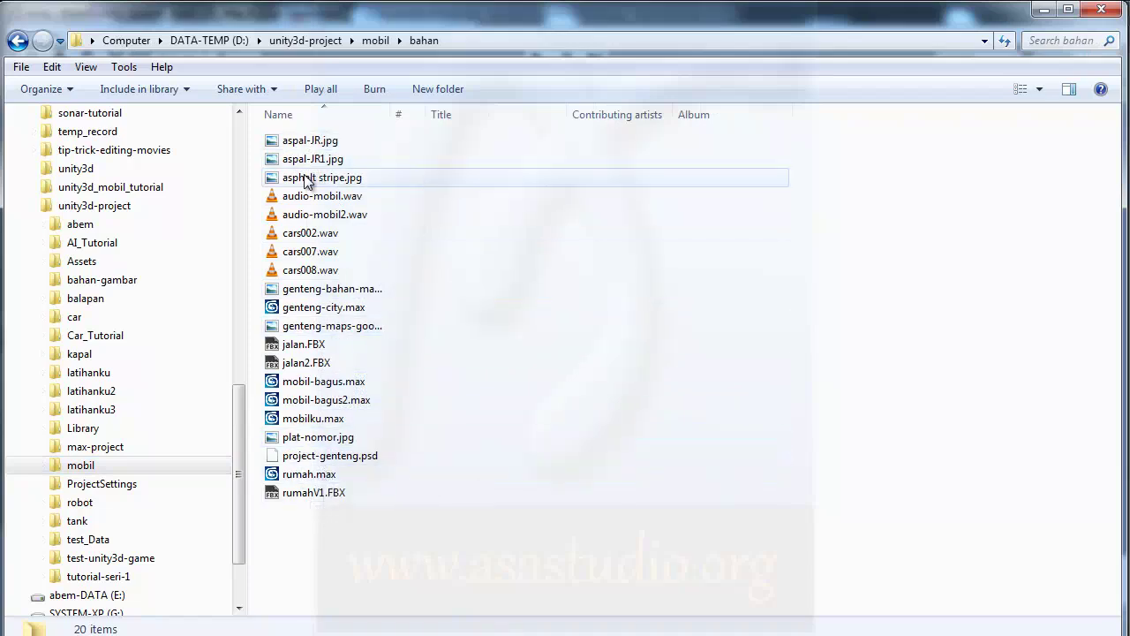
mouse_move(305, 181)
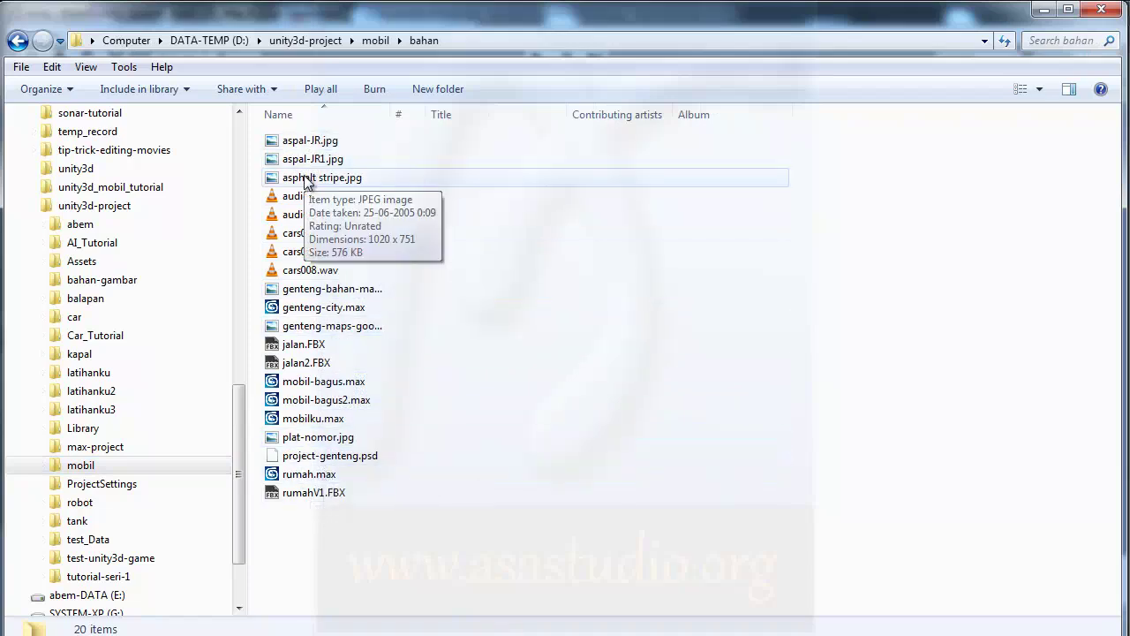
left_click(306, 181)
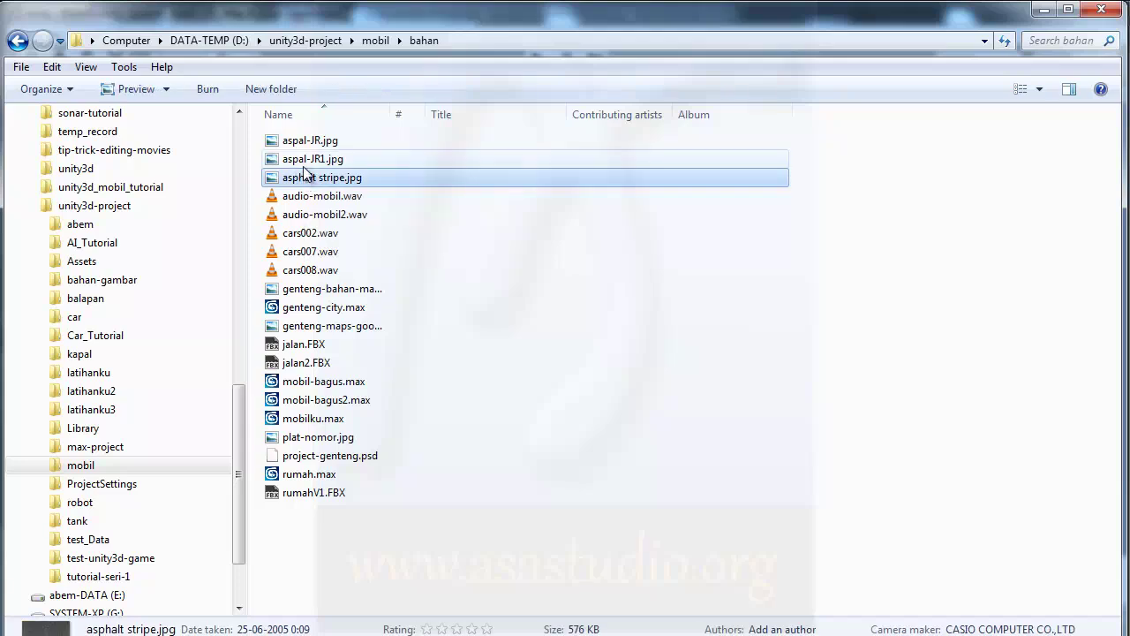
left_click(303, 145)
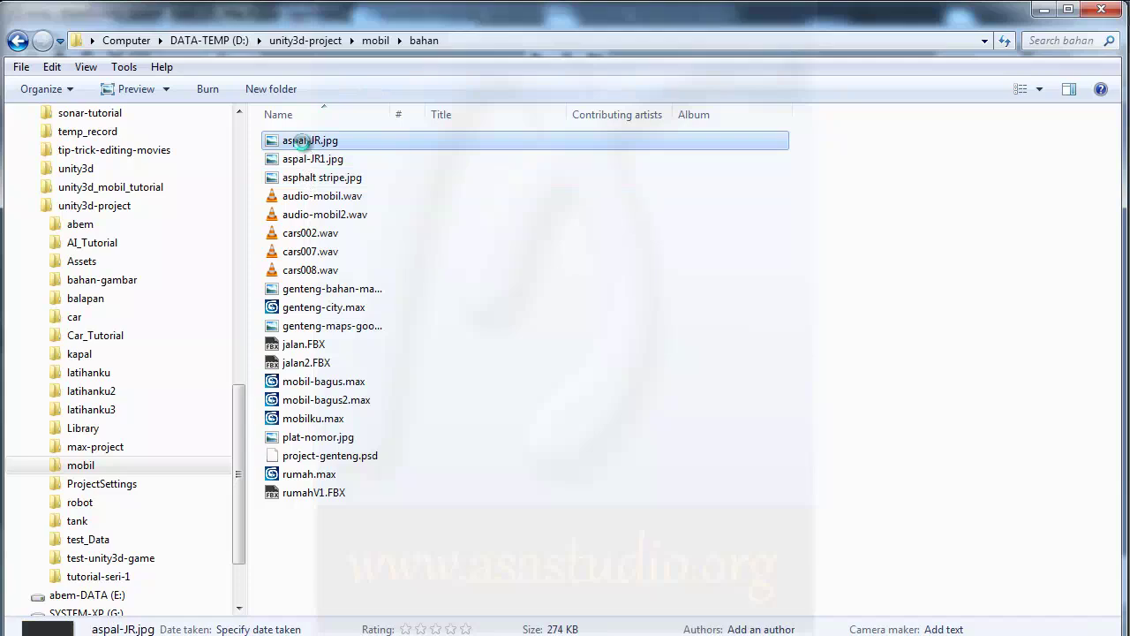
right_click(304, 144)
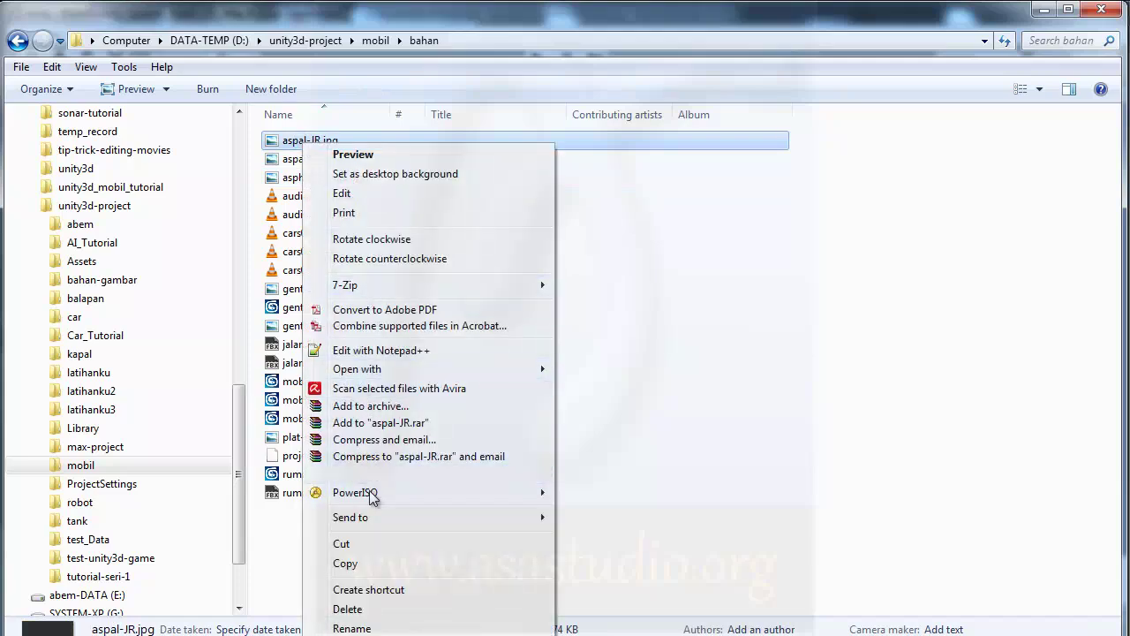
left_click(347, 563)
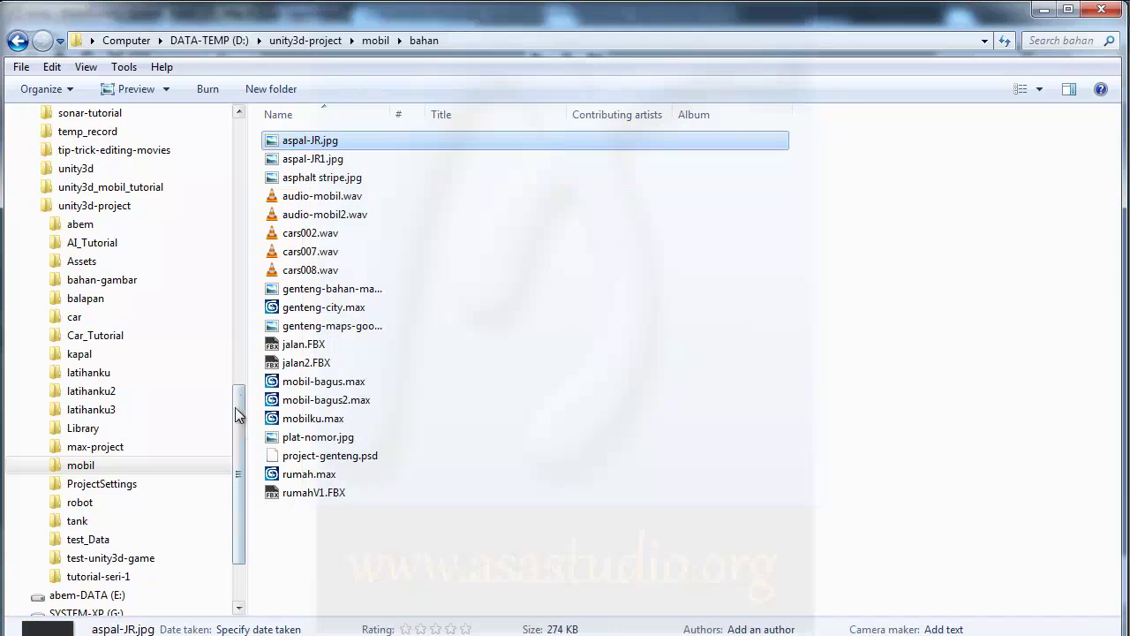
Paste it into Desktop > unity_mobil > tutorial_mobil > Assets > max_file > Materials
scroll(241, 412, "up", 1)
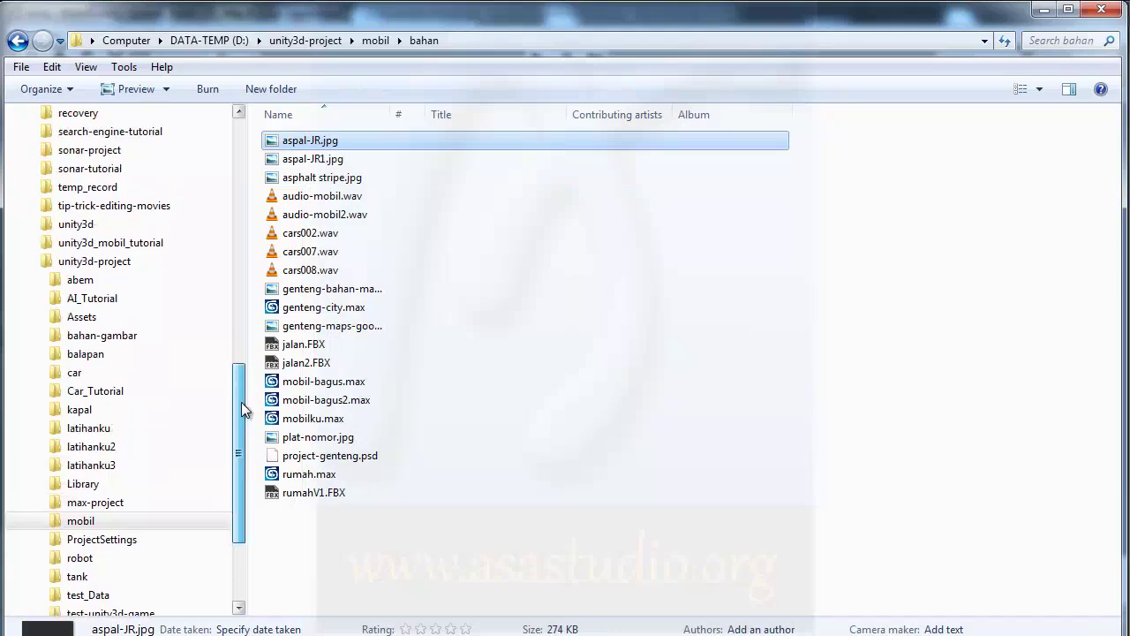
left_click_drag(241, 401, 243, 408)
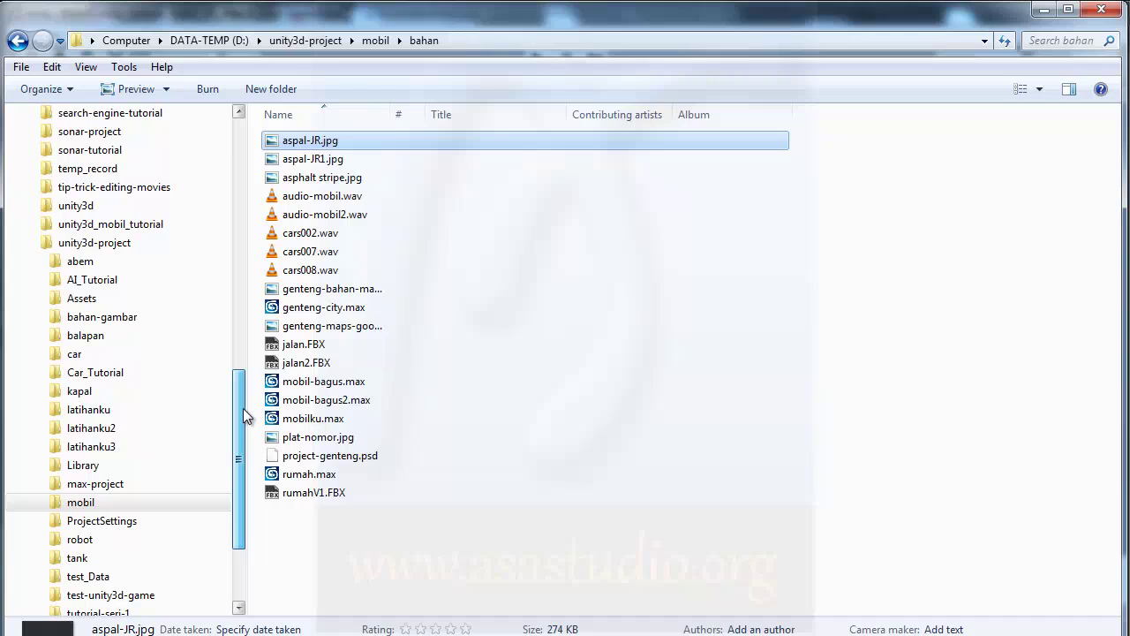
left_click_drag(243, 408, 242, 133)
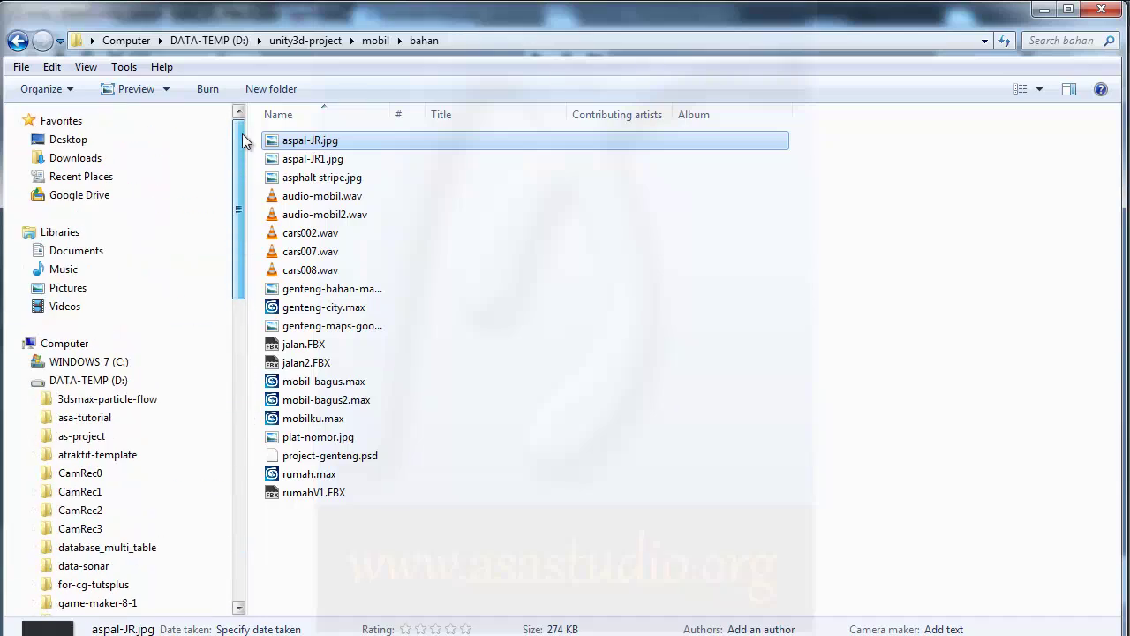
left_click(60, 141)
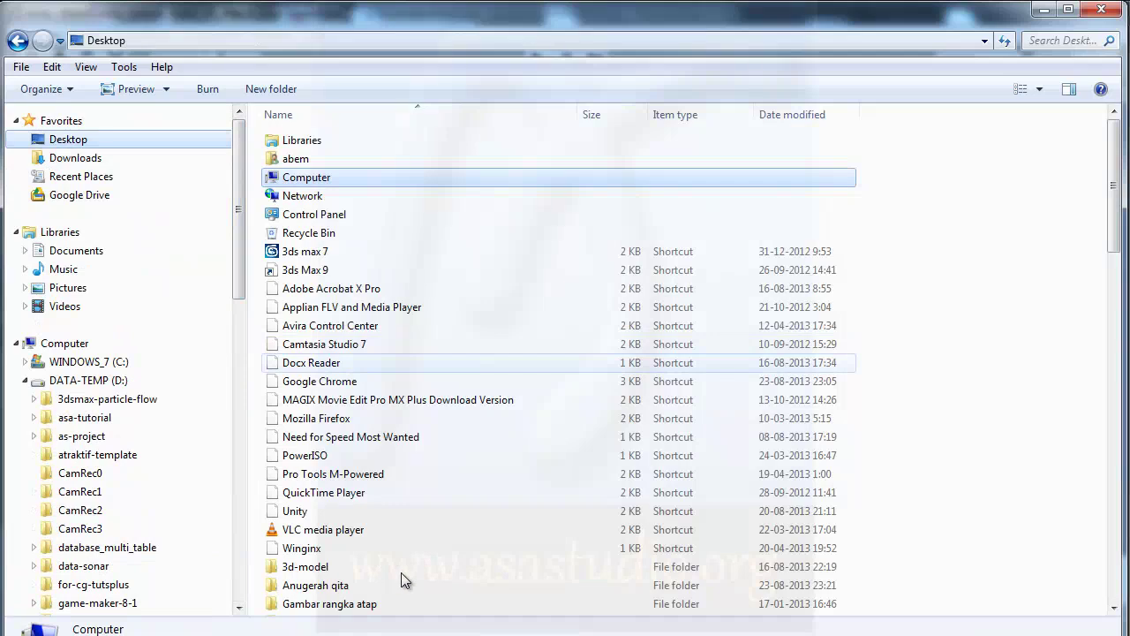
type("adobe encore")
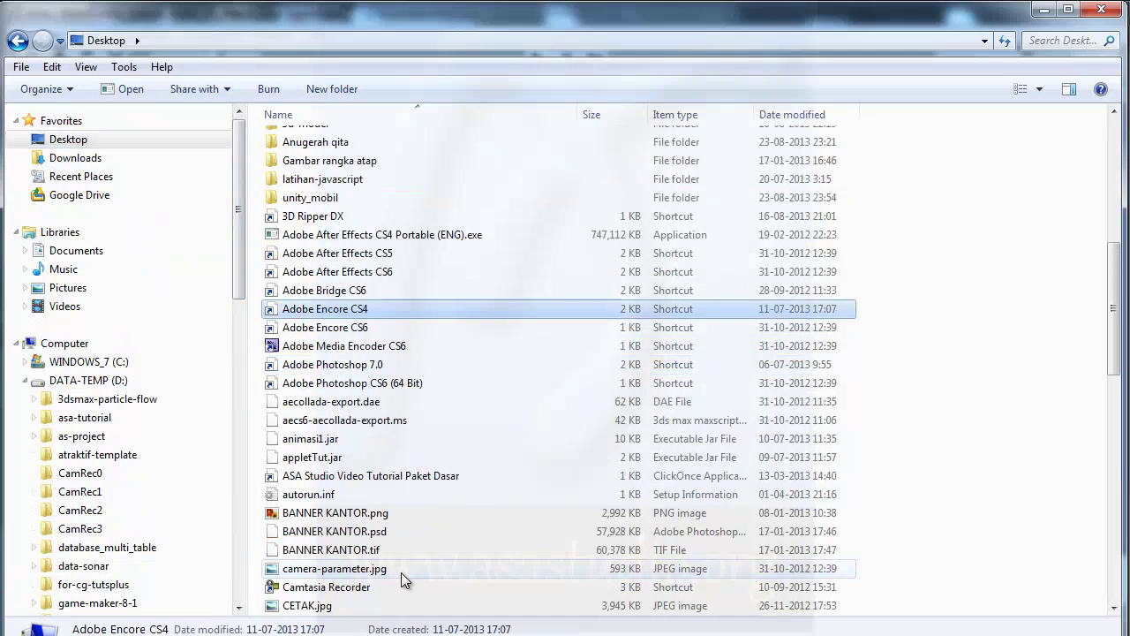
double_click(311, 200)
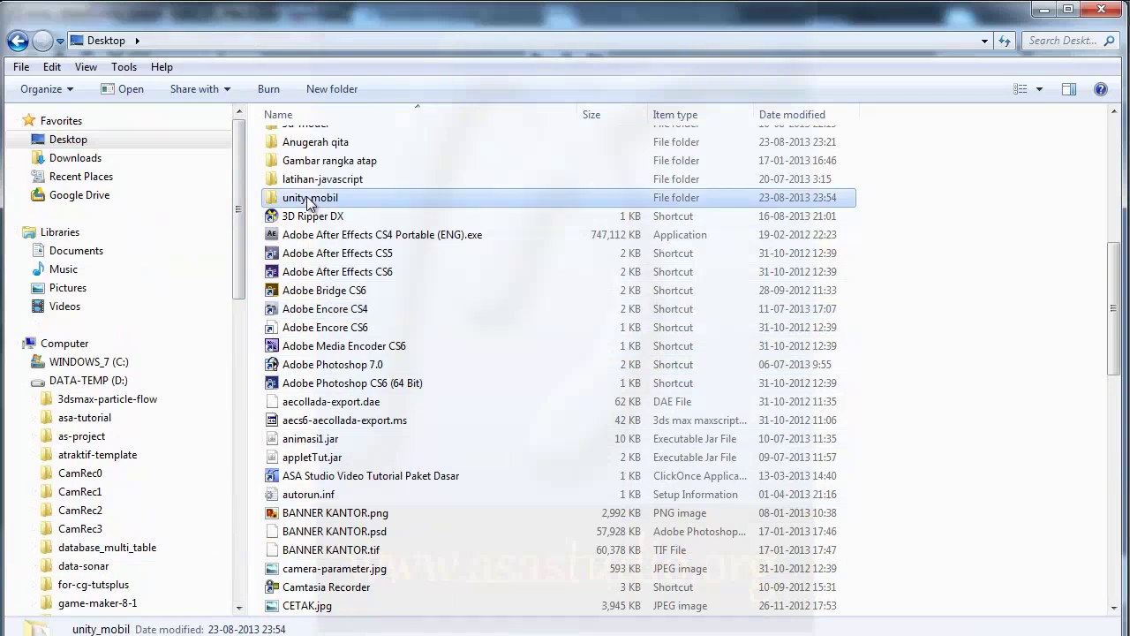
double_click(291, 157)
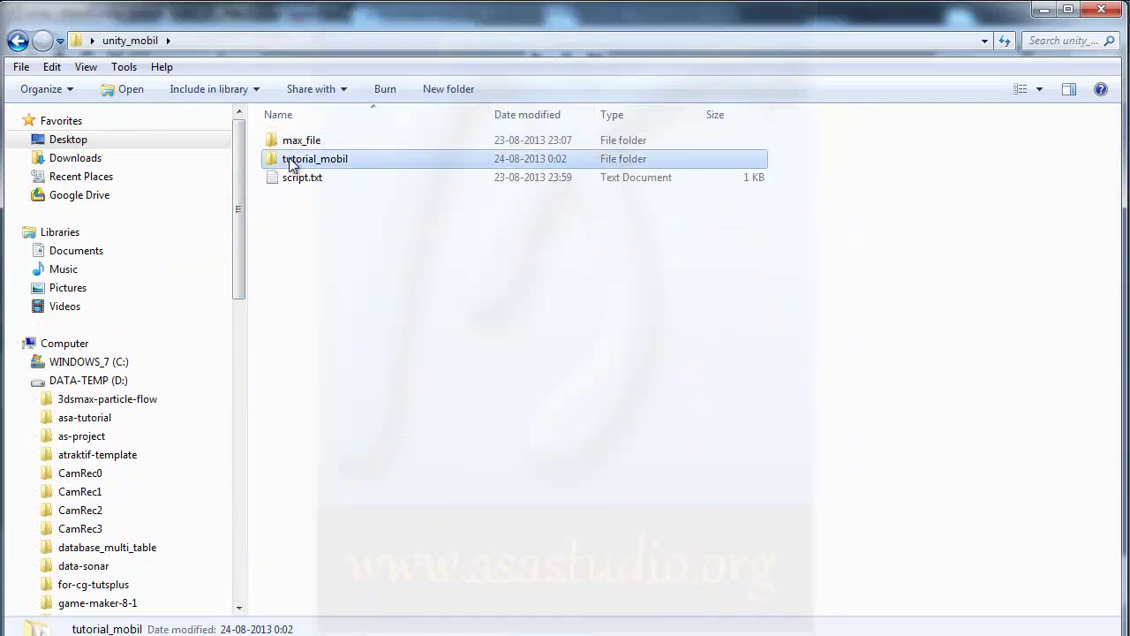
double_click(293, 146)
double_click(293, 148)
double_click(304, 141)
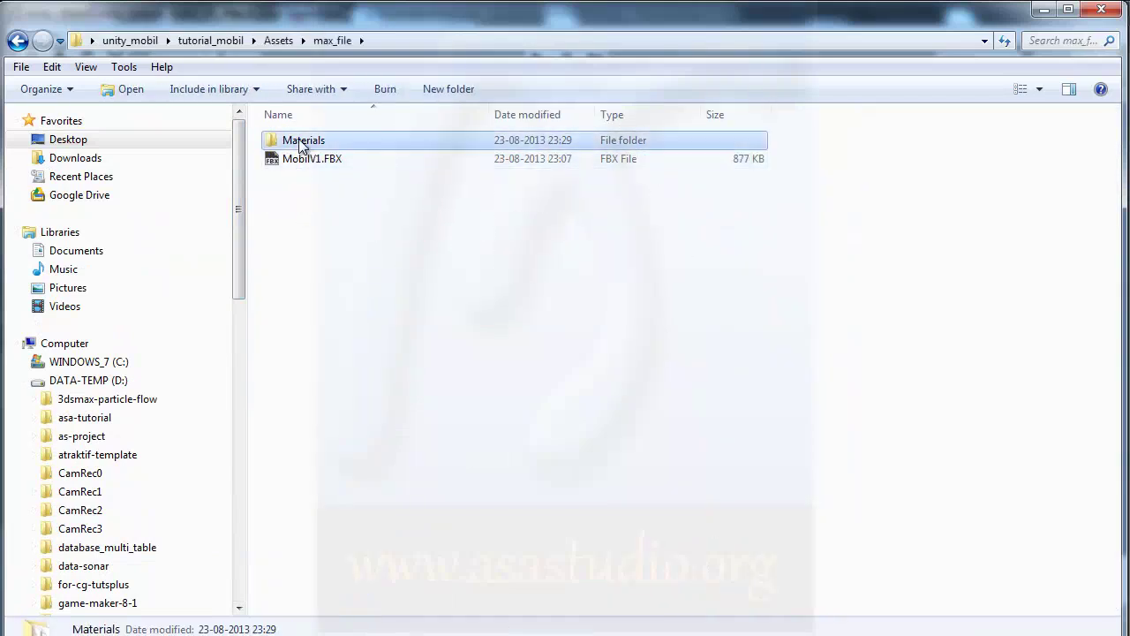
right_click(346, 424)
left_click(439, 569)
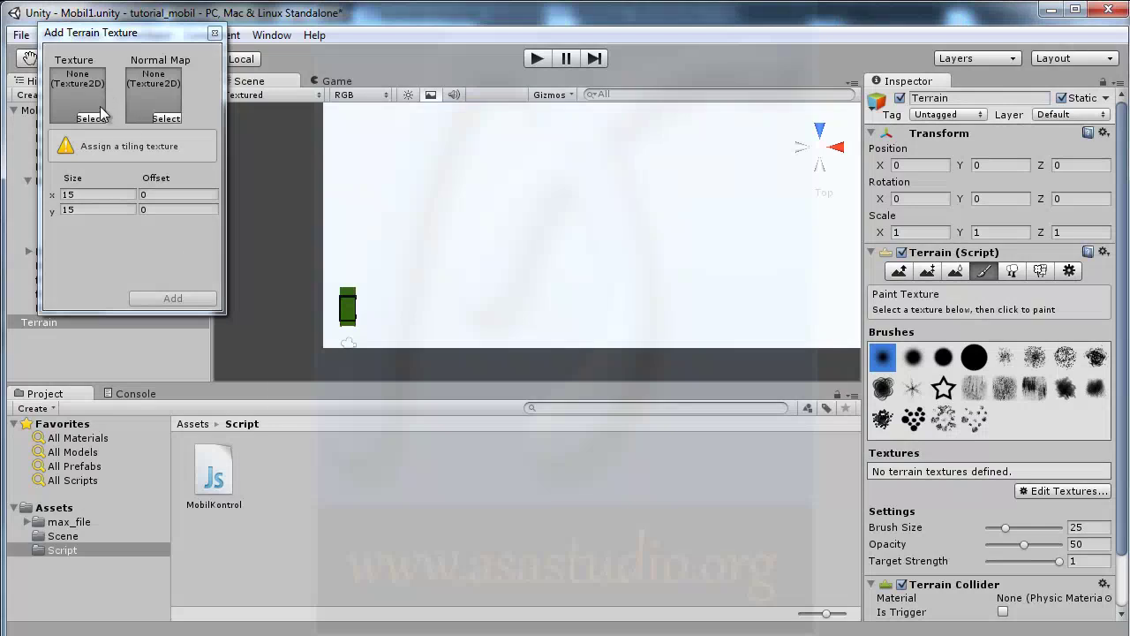
Choose aspal-JR for the texture slot, add it to the Terrain, and run a quick play test
left_click(88, 119)
left_click(356, 146)
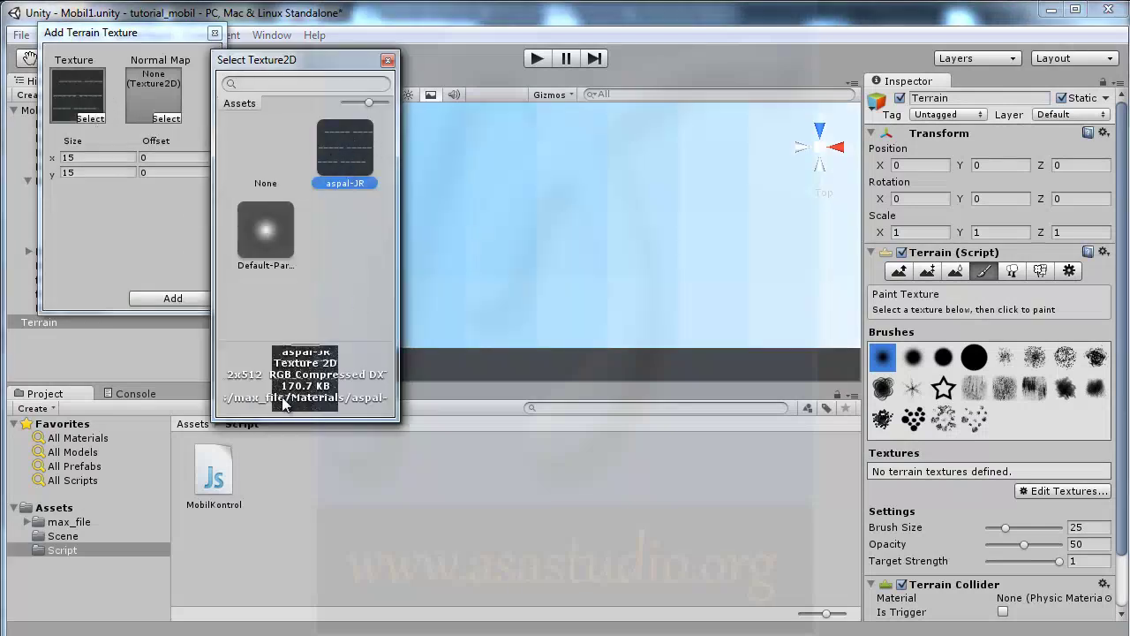
double_click(340, 151)
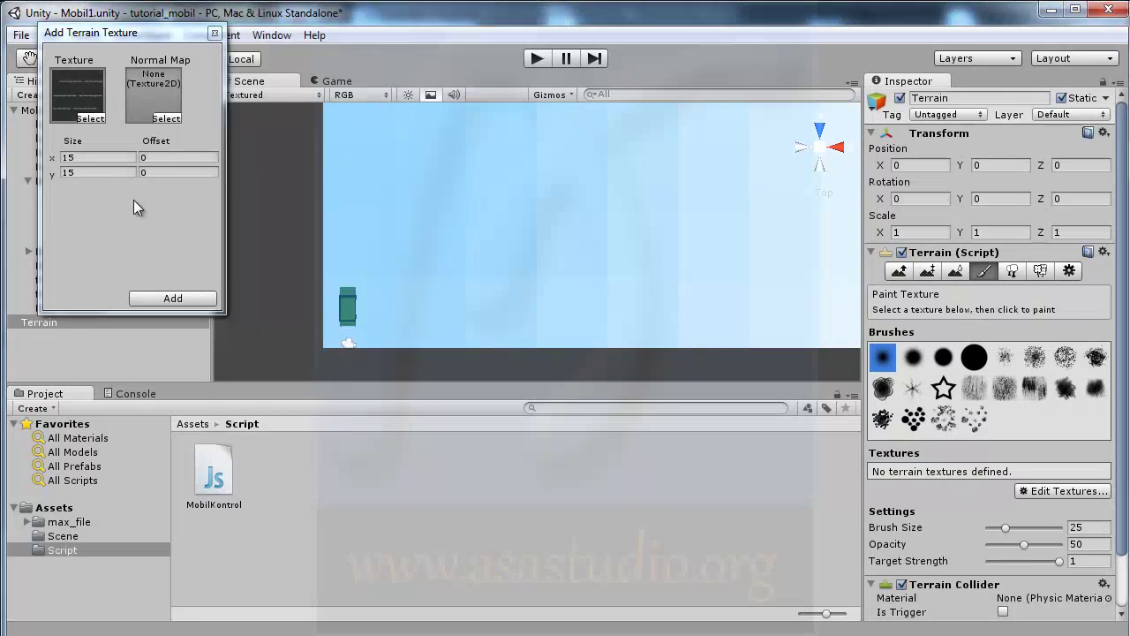
left_click(169, 299)
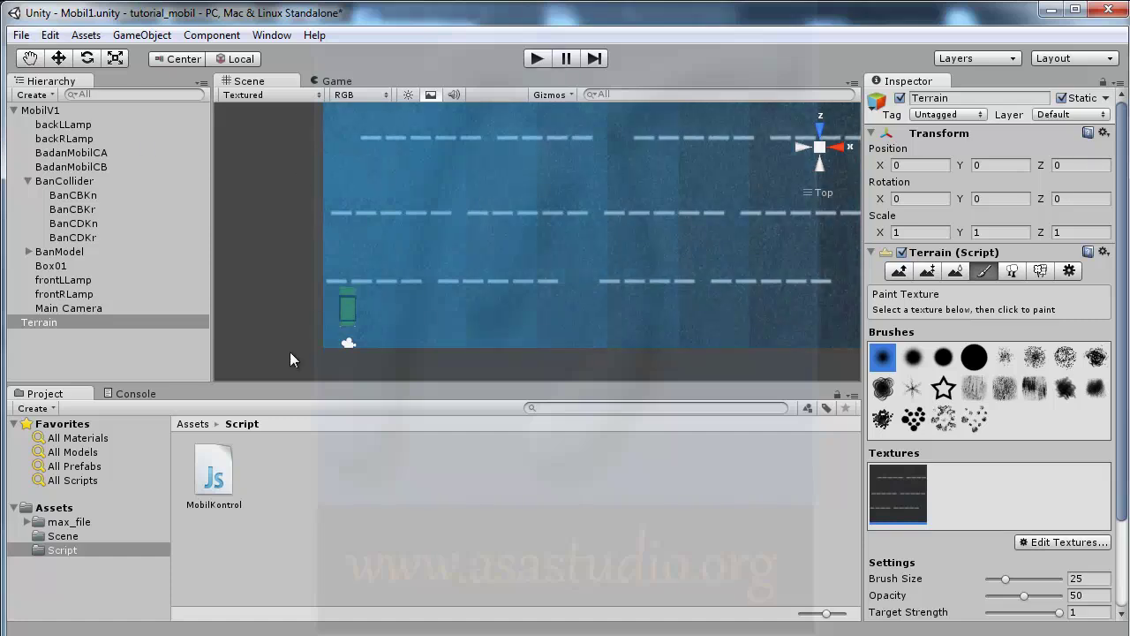
left_click(536, 59)
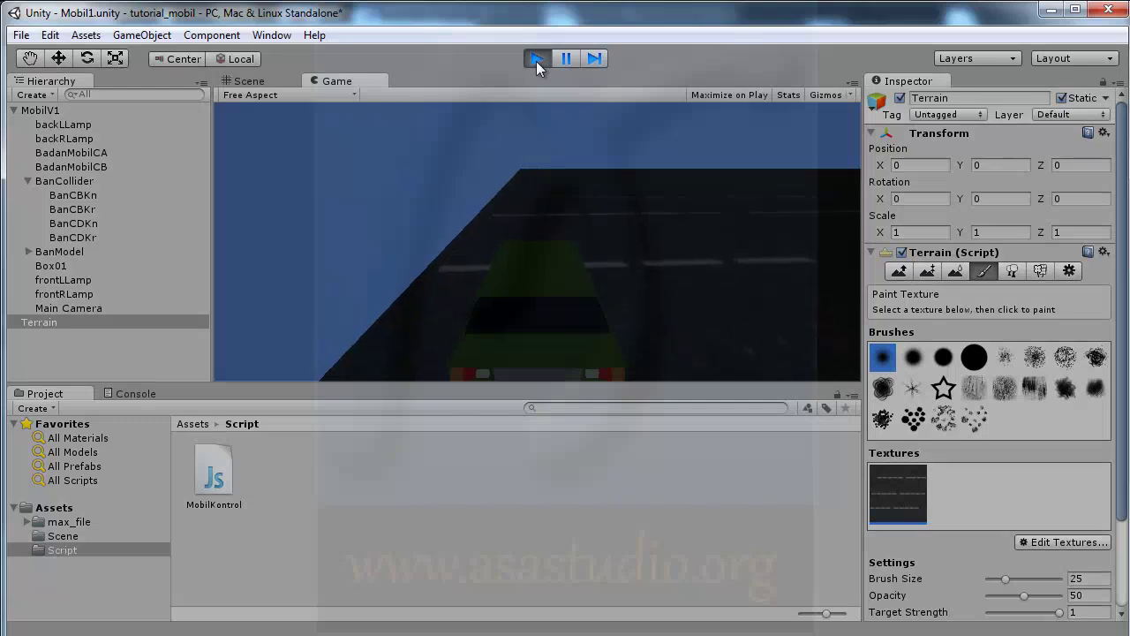
left_click(536, 61)
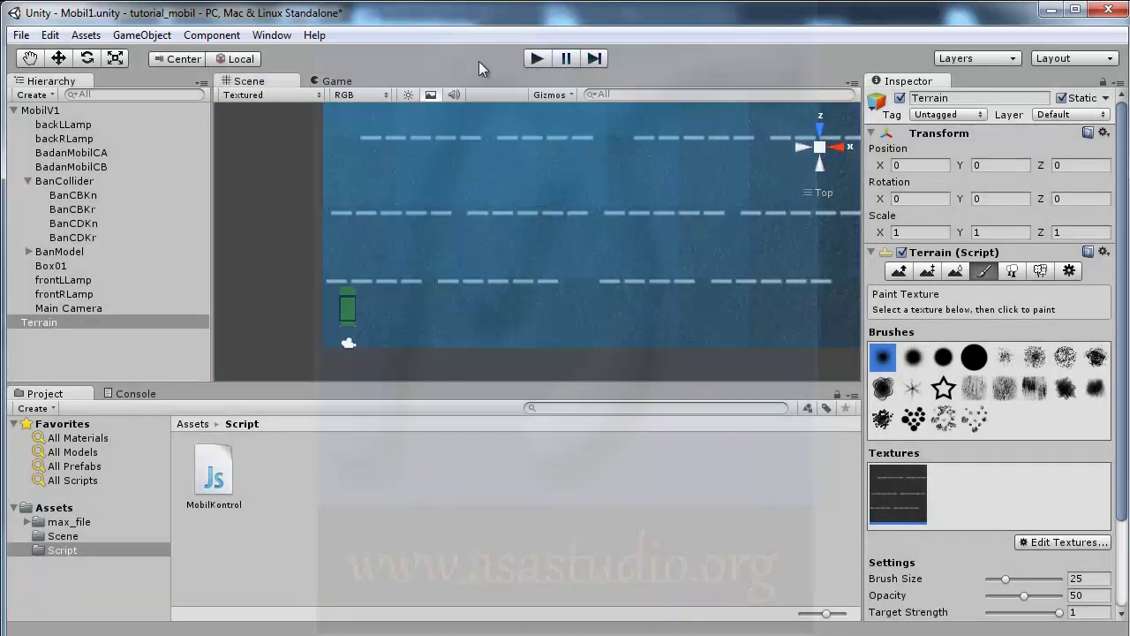
Create a Directional Light from the GameObject > Create Other menu
left_click(144, 39)
mouse_move(300, 76)
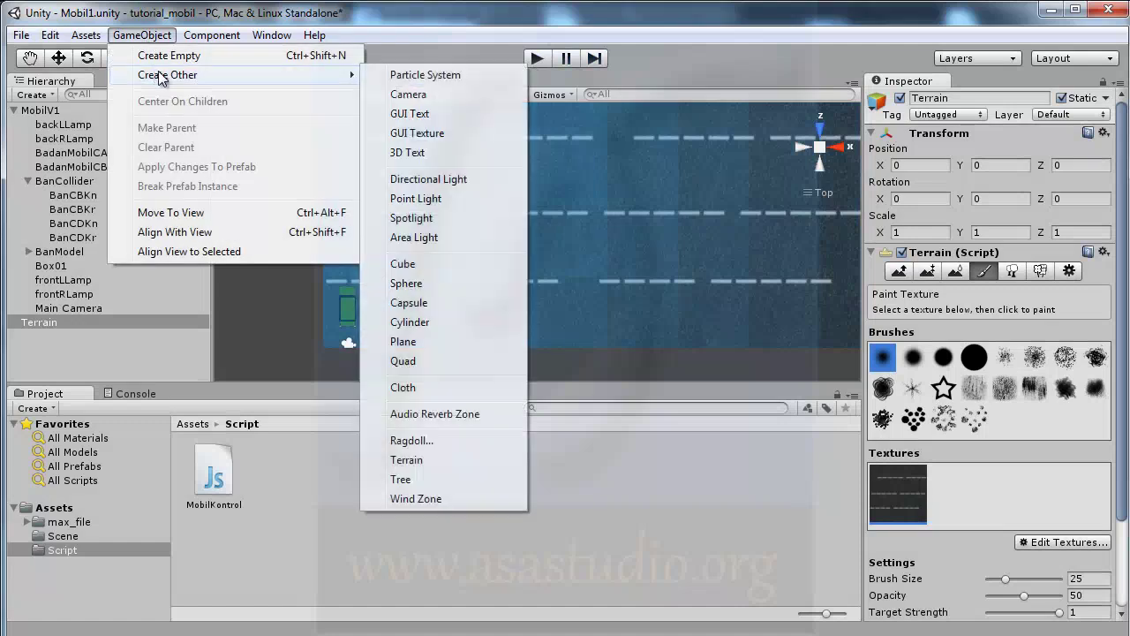
left_click(443, 180)
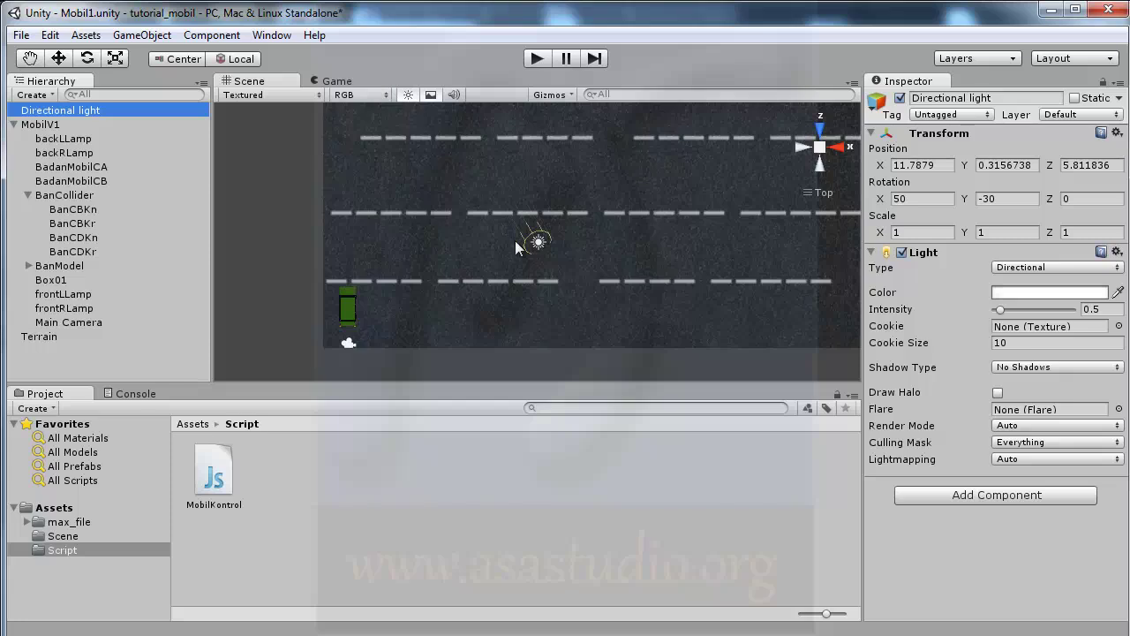
In Right view, raise the light to Y 20.29894 with the global Move tool, then test-drive
left_click(839, 147)
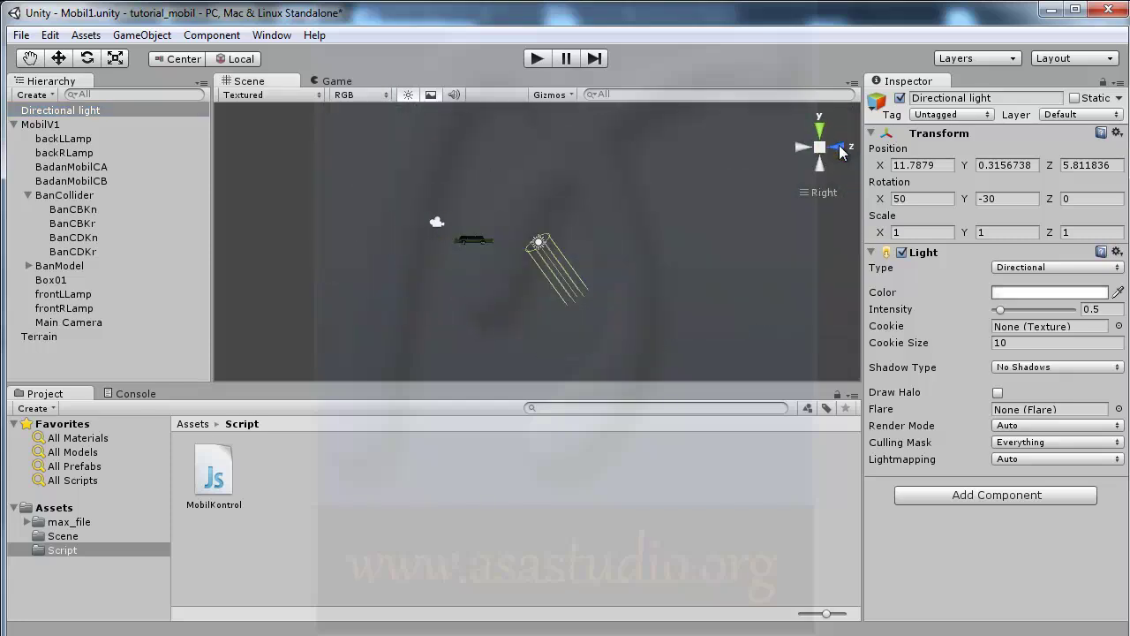
left_click(59, 58)
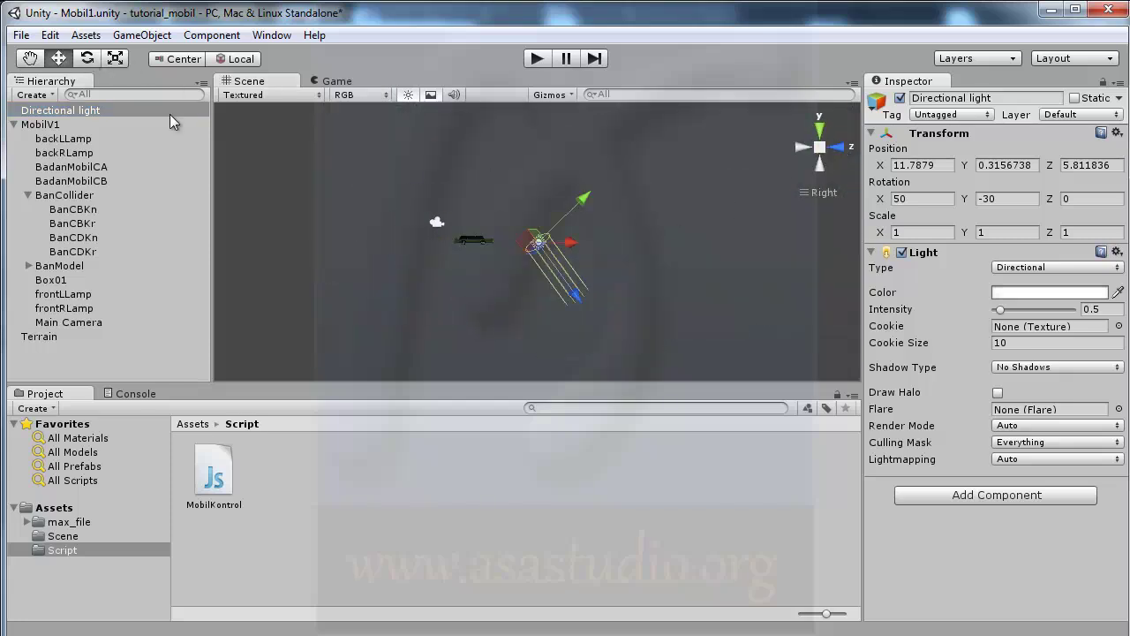
left_click(240, 60)
left_click_drag(540, 192, 543, 608)
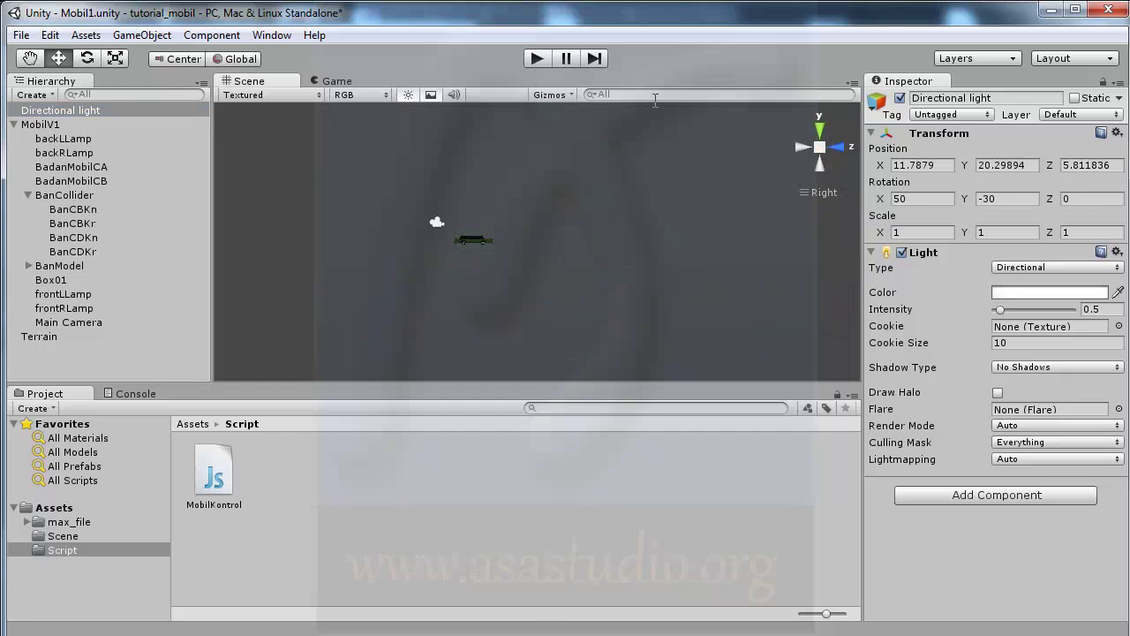
left_click(542, 56)
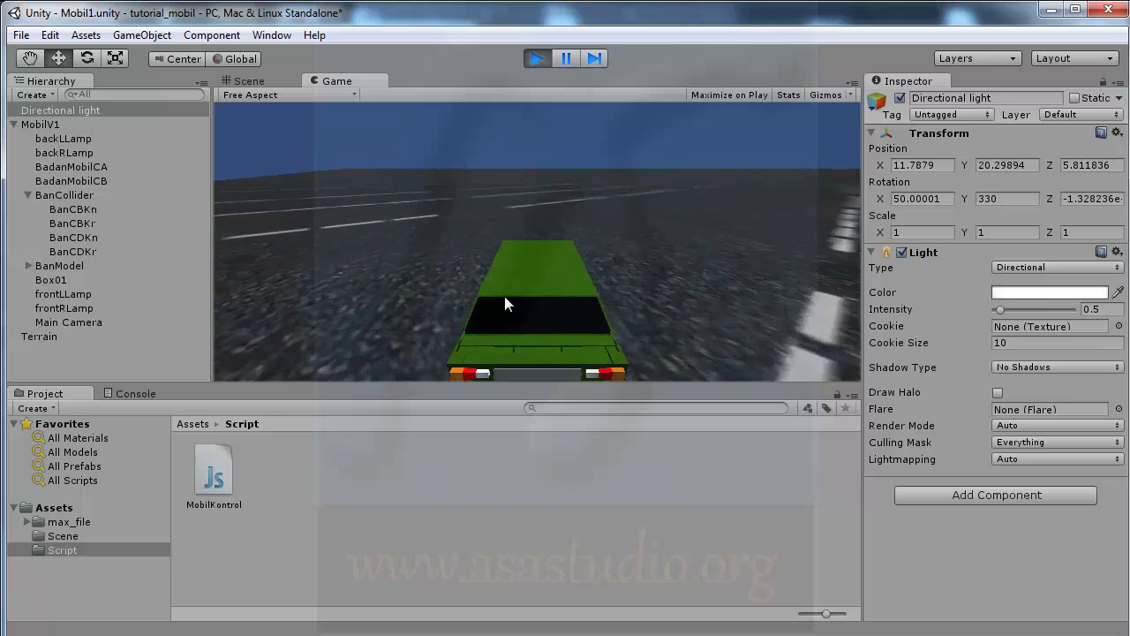
left_click(536, 60)
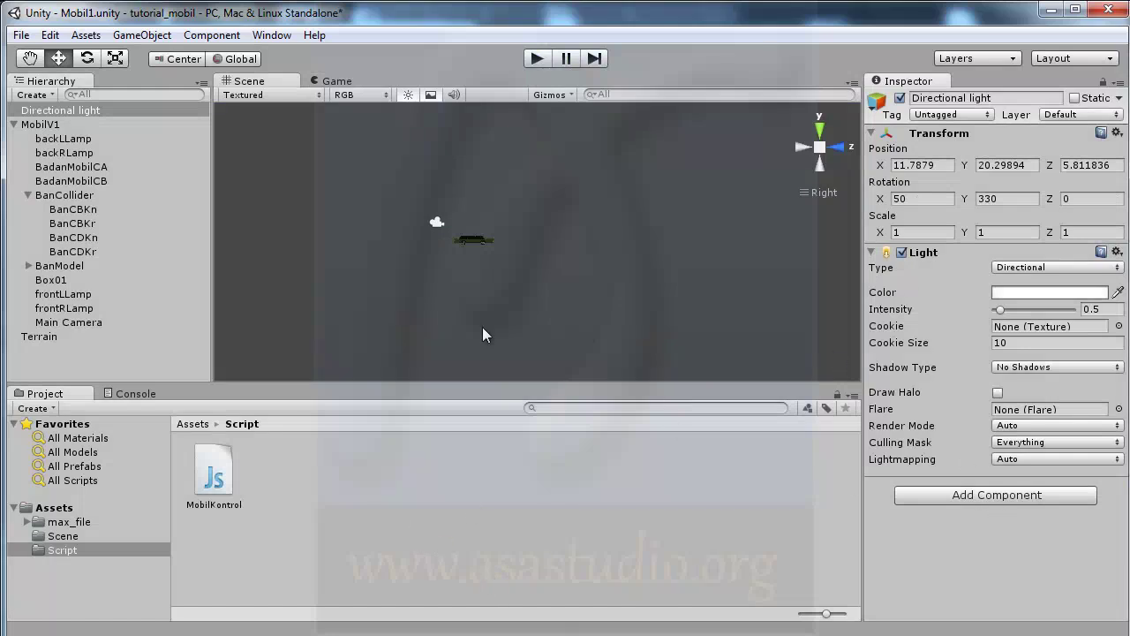
Set Mak Putaran Mesin on MobilV1's Mobil Kontrol script to 80 and test-drive the car
left_click(36, 125)
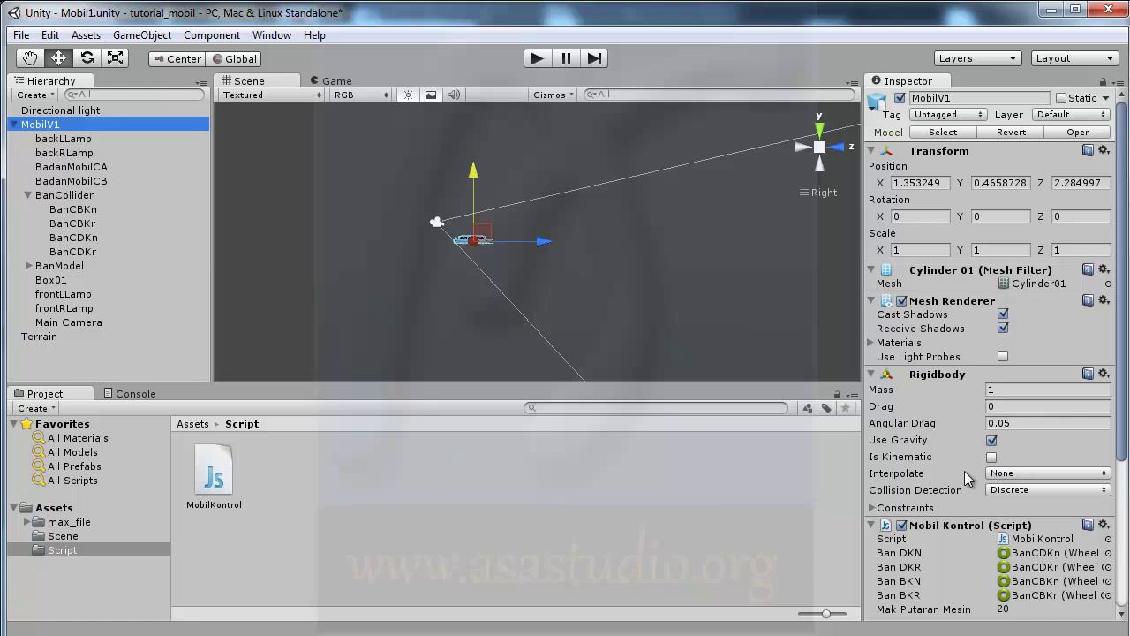
scroll(1114, 461, "down", 5)
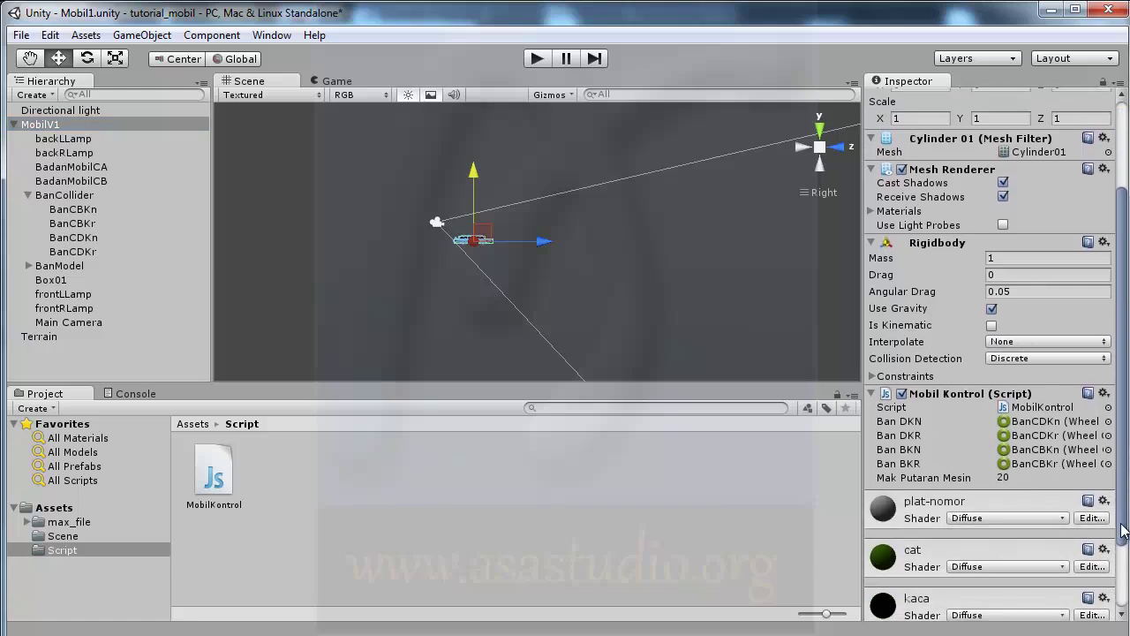
left_click(1016, 471)
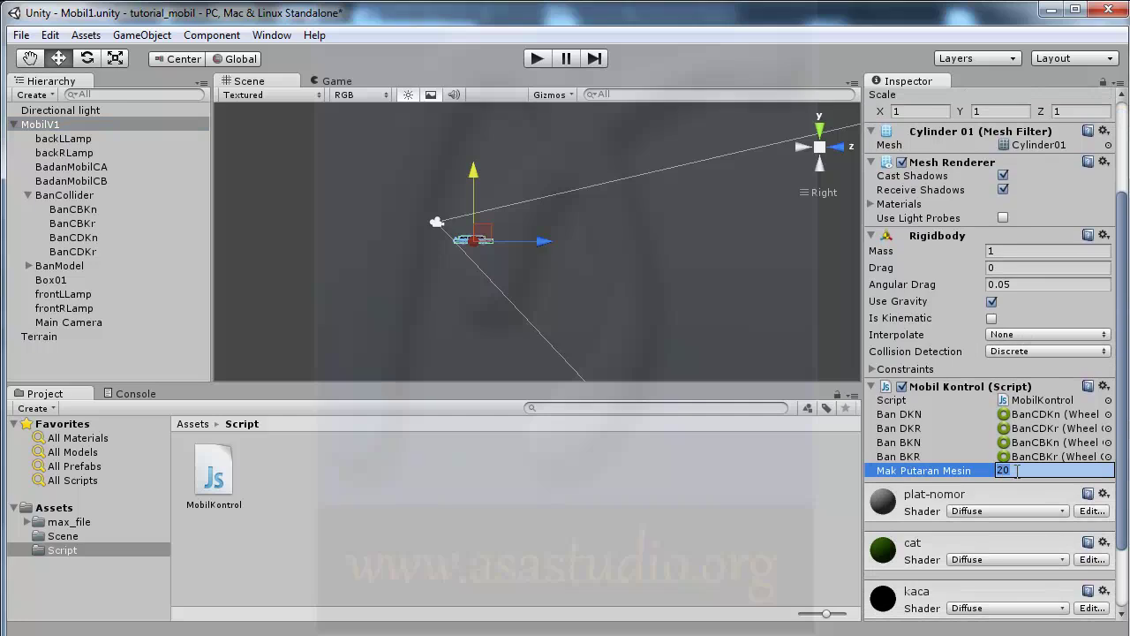
type("80")
key("Return")
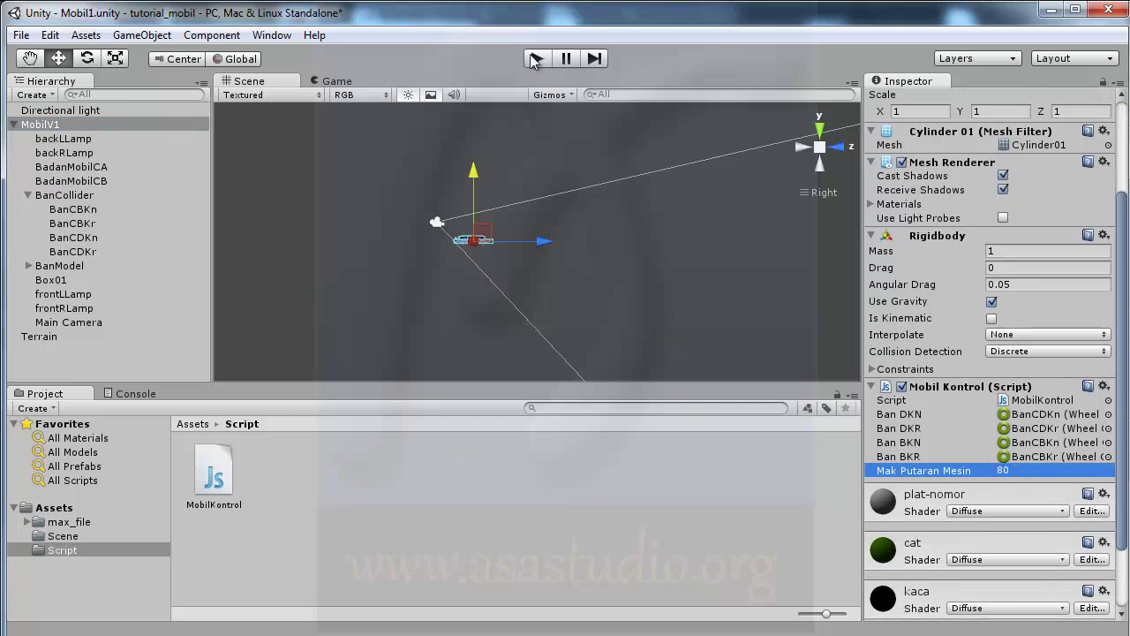
left_click(536, 59)
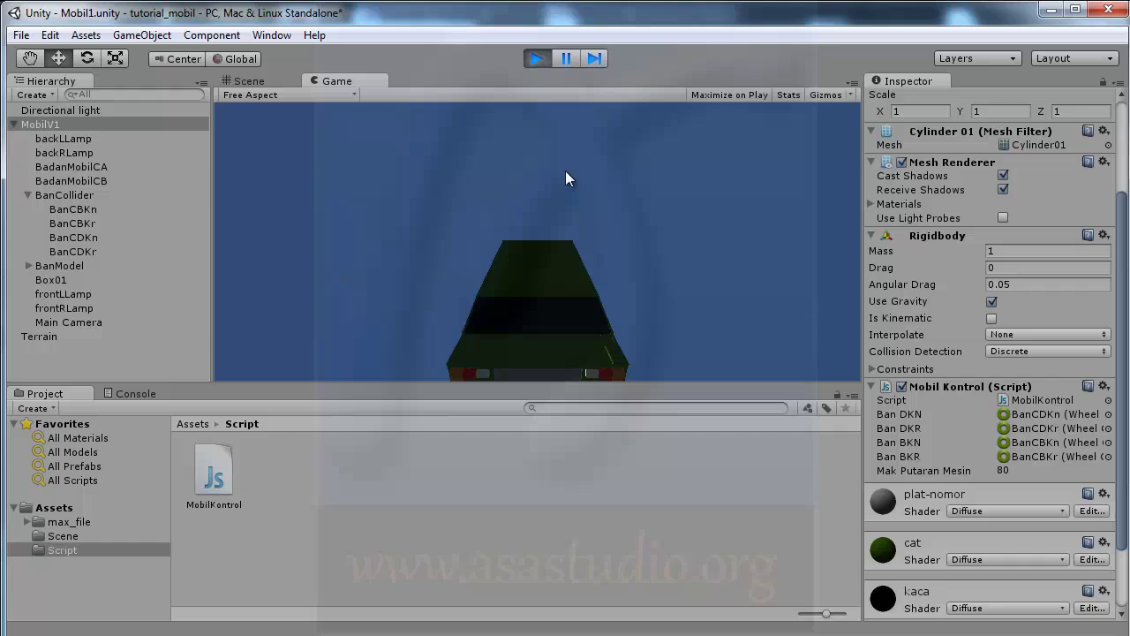
left_click(538, 59)
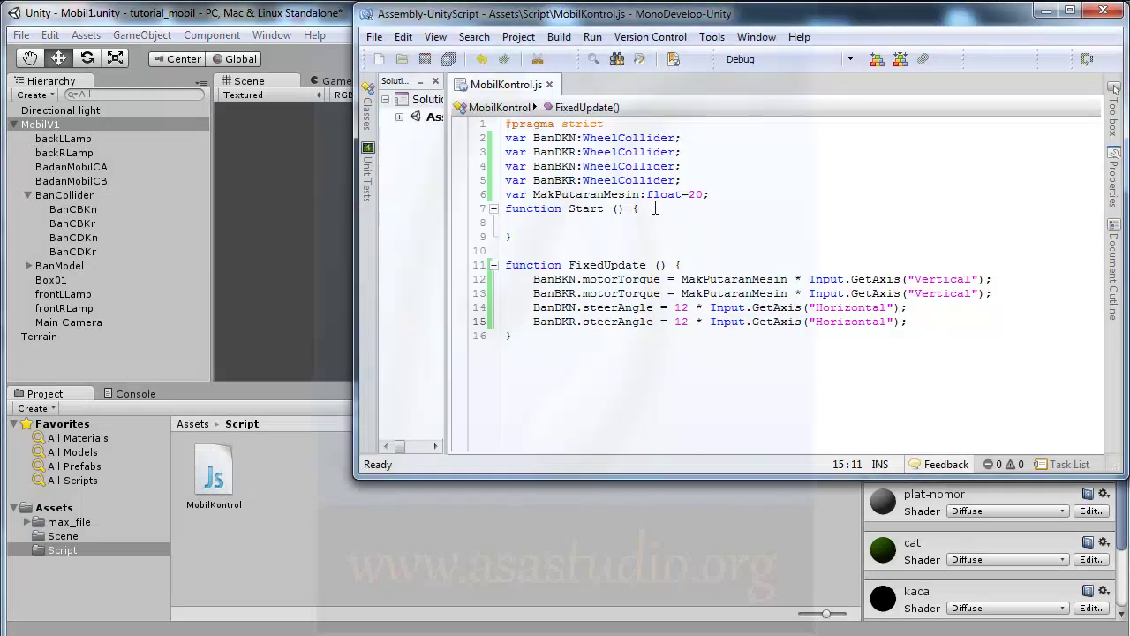
Begin an indented line in Start() reading rigidbody.centerOfMass.y, using autocomplete for each word
left_click(565, 222)
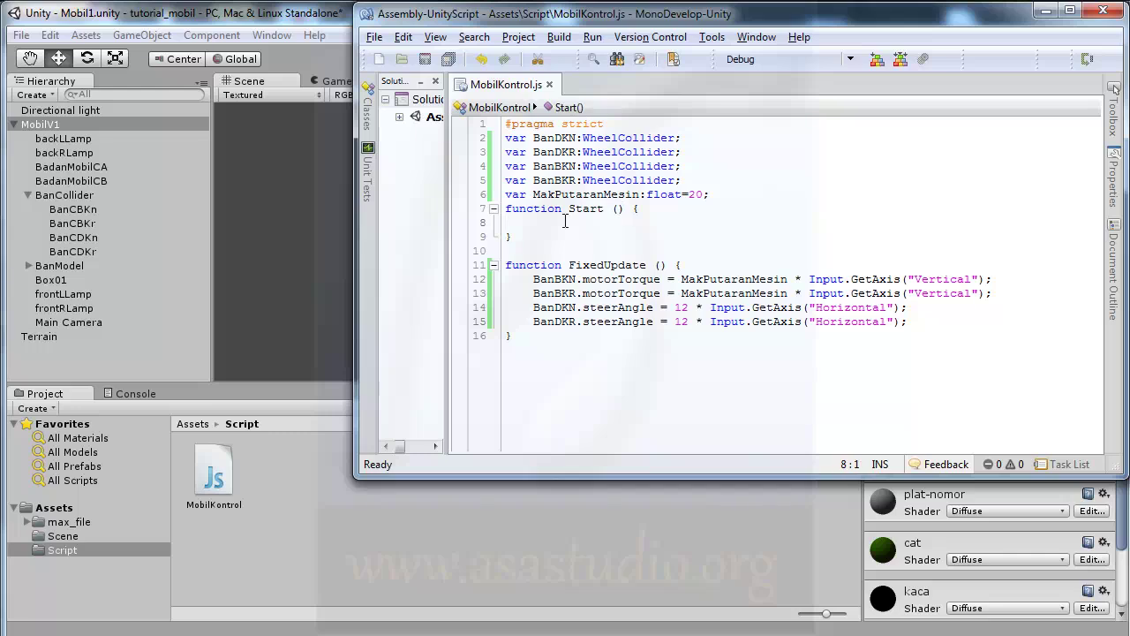
key("Tab")
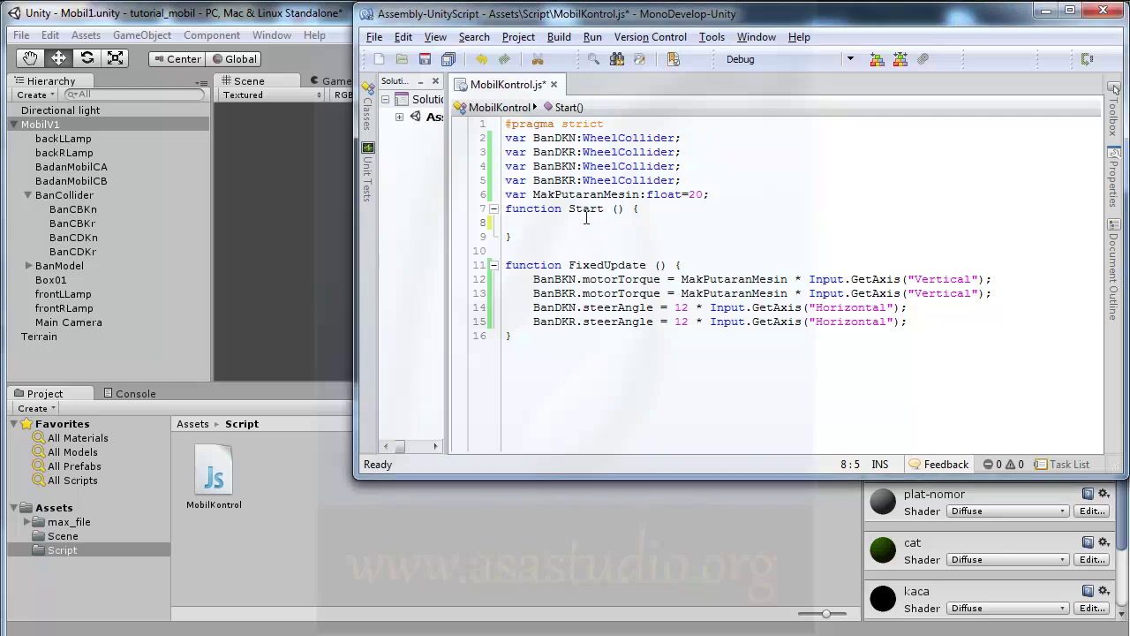
type("rig")
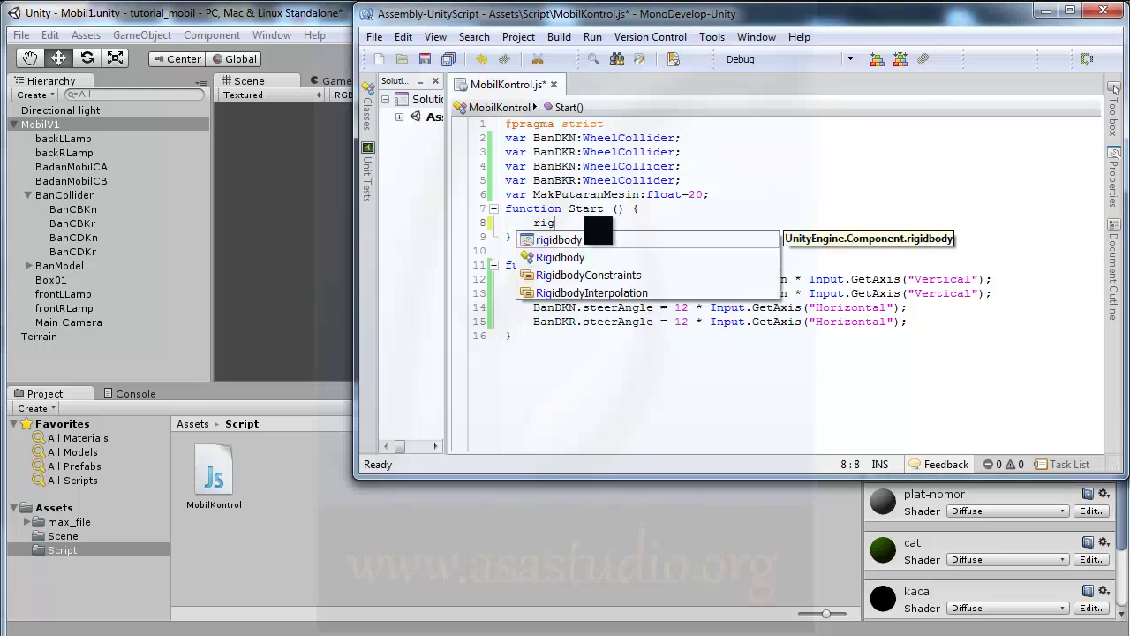
key("Return")
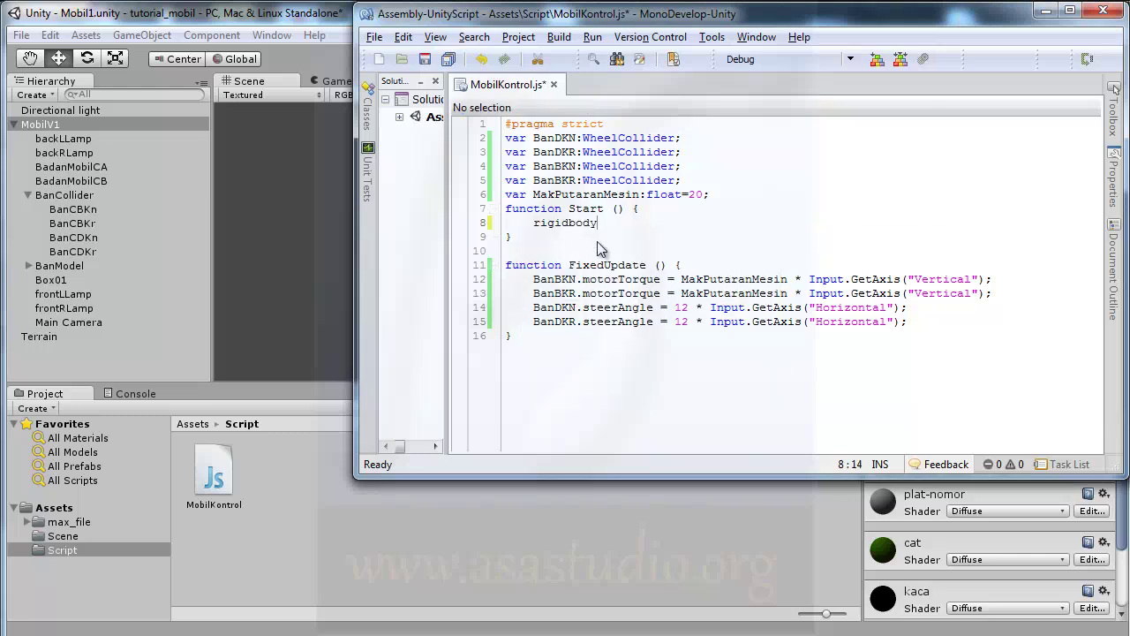
type(".")
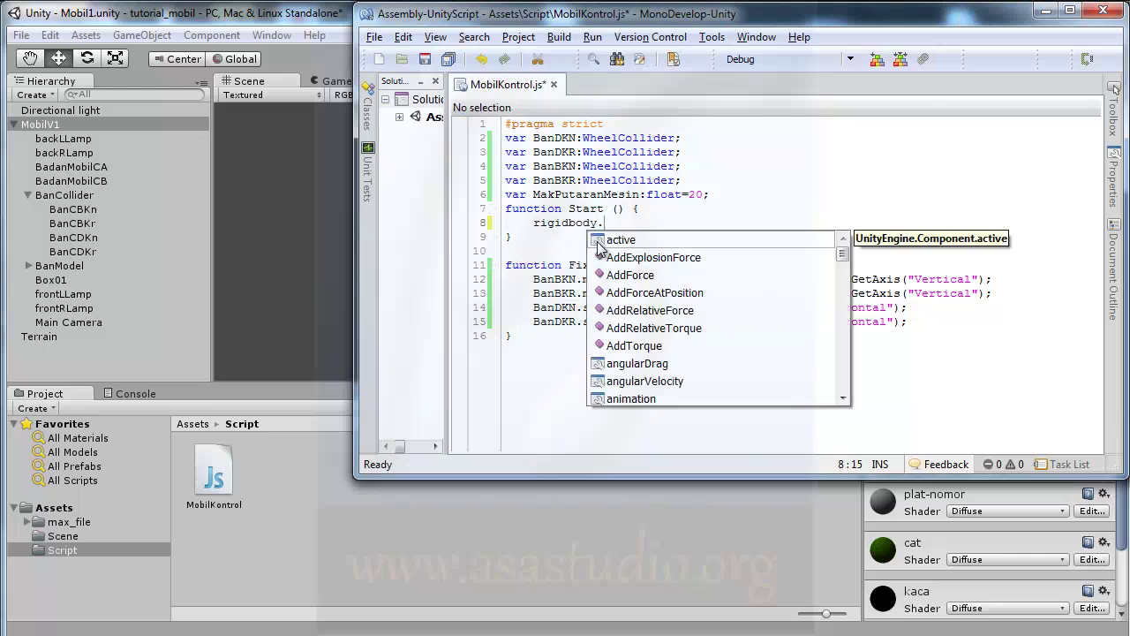
type("ce")
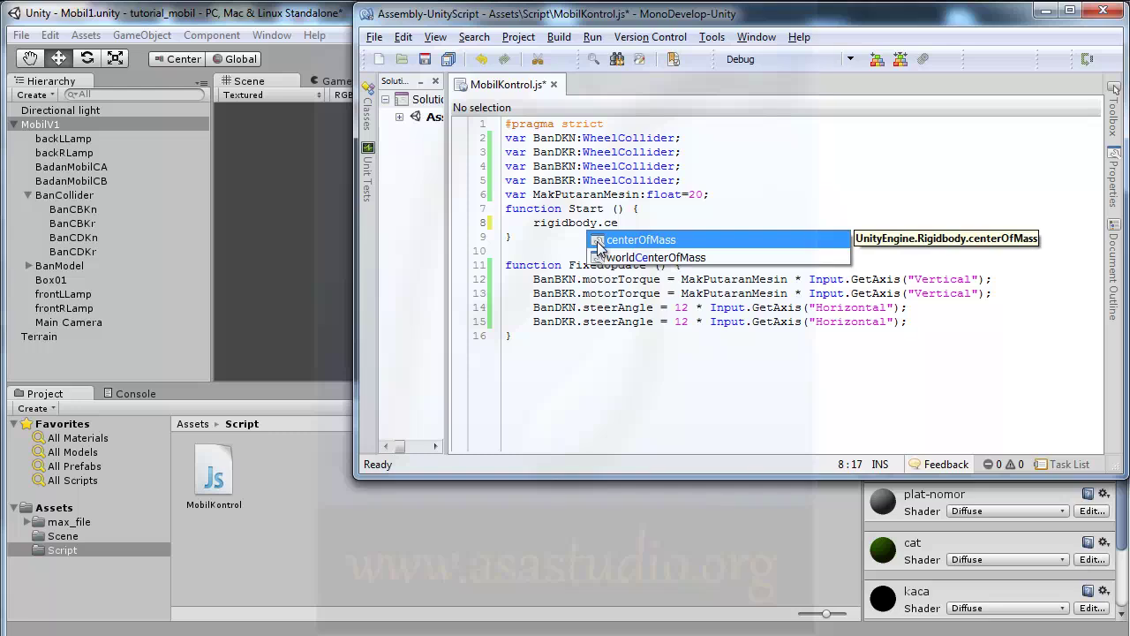
key("Return")
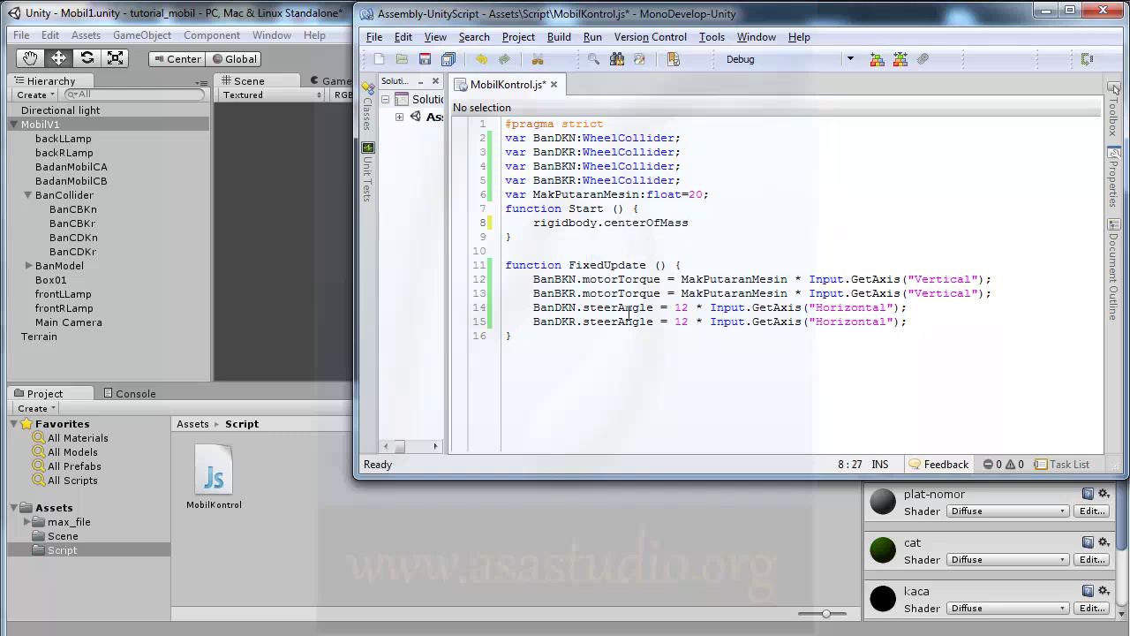
type(".")
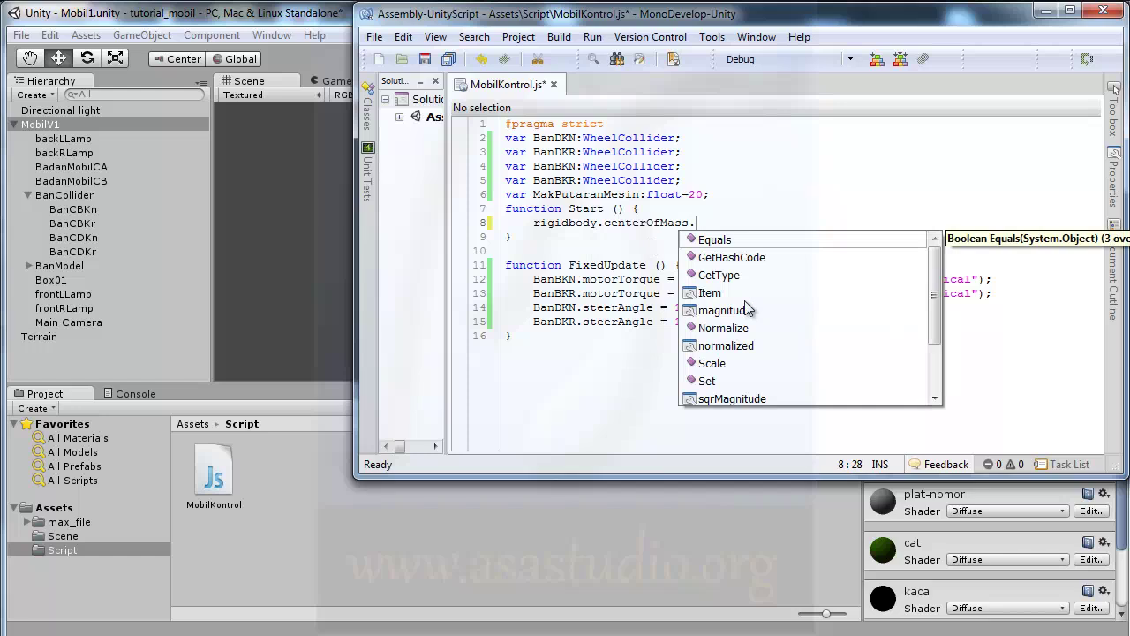
type("y =")
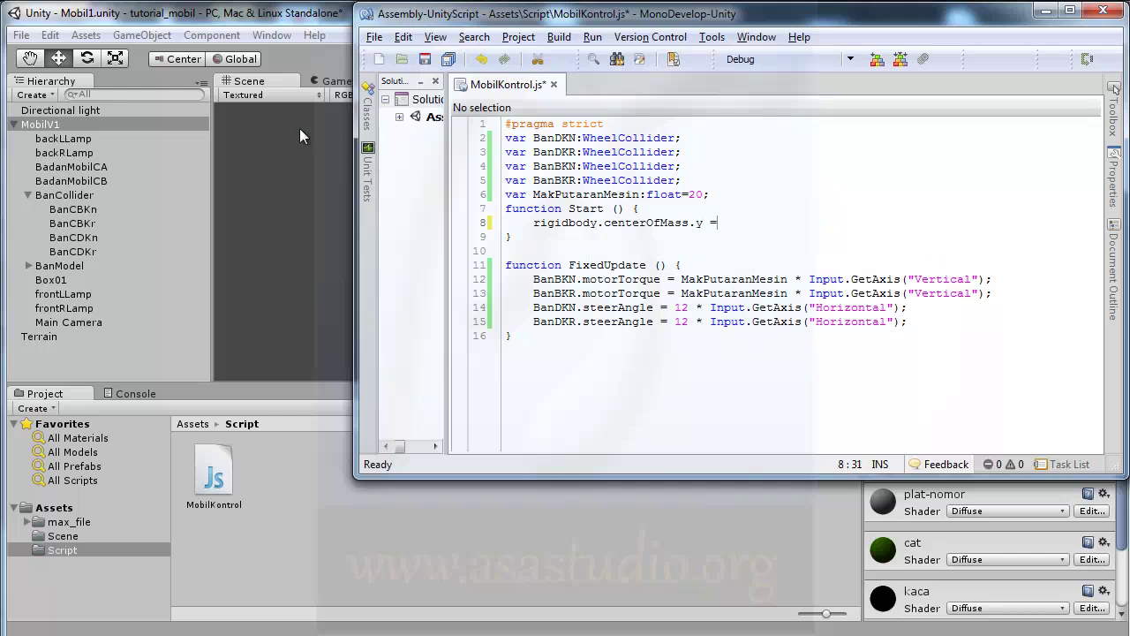
Back in Unity, frame the MobilV1 car and zoom in on it in the Scene view
left_click(239, 14)
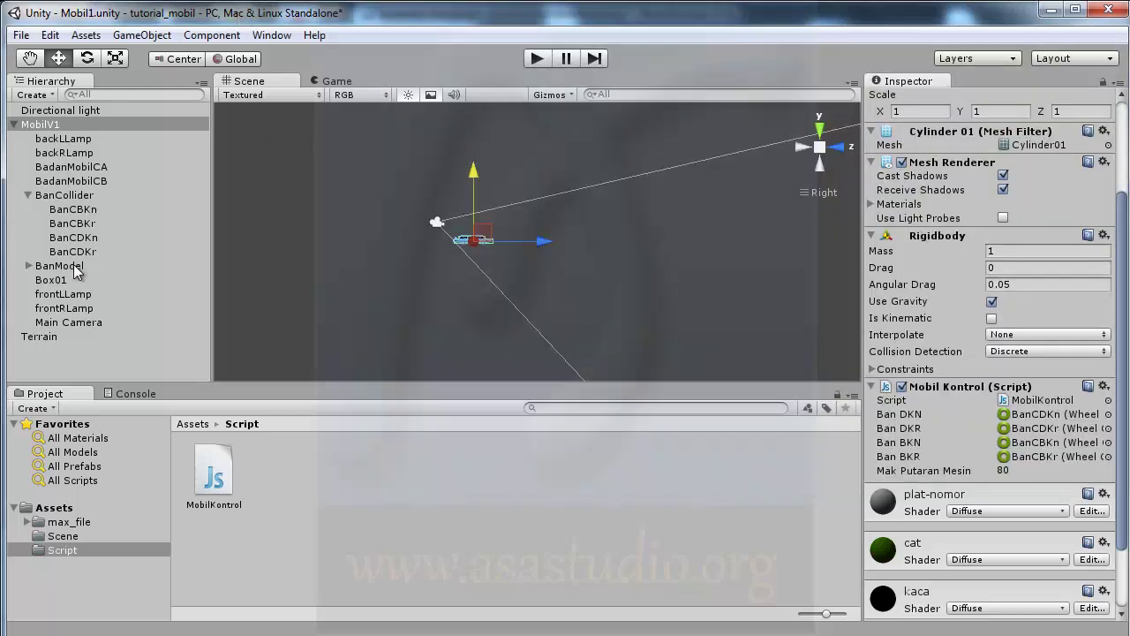
double_click(52, 125)
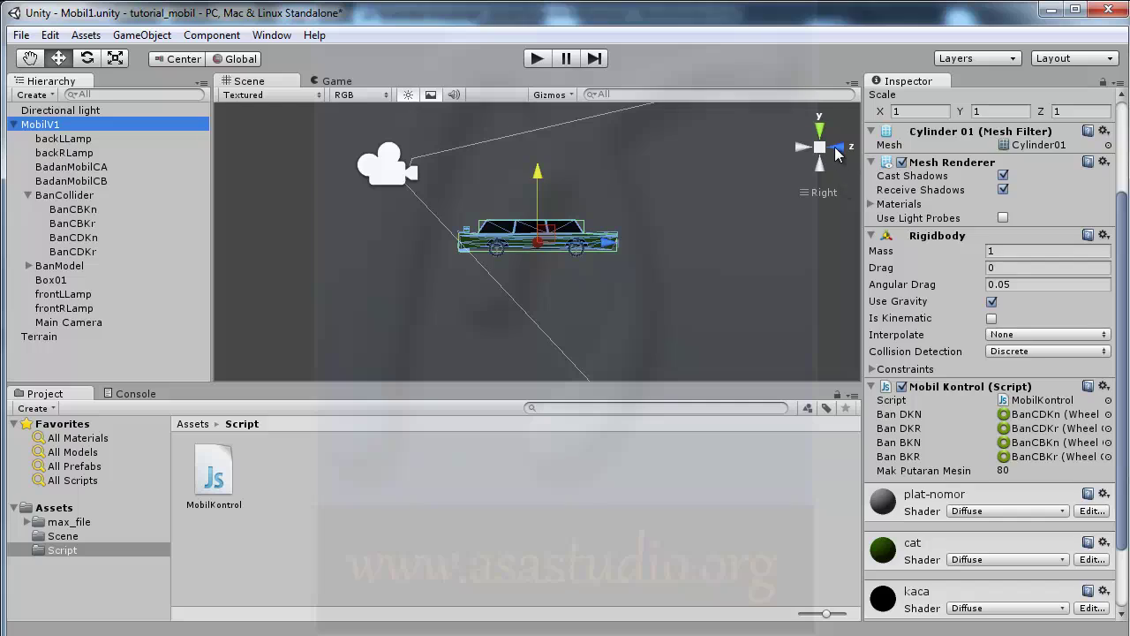
scroll(694, 242, "up", 2)
scroll(694, 242, "up", 2)
scroll(696, 244, "up", 2)
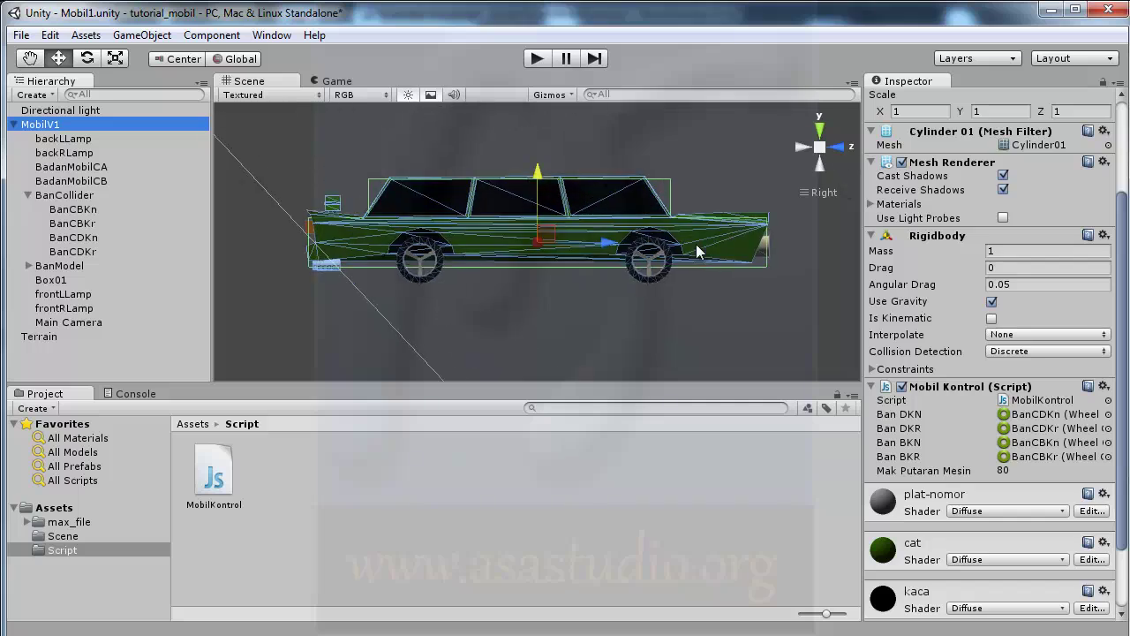
scroll(696, 244, "up", 3)
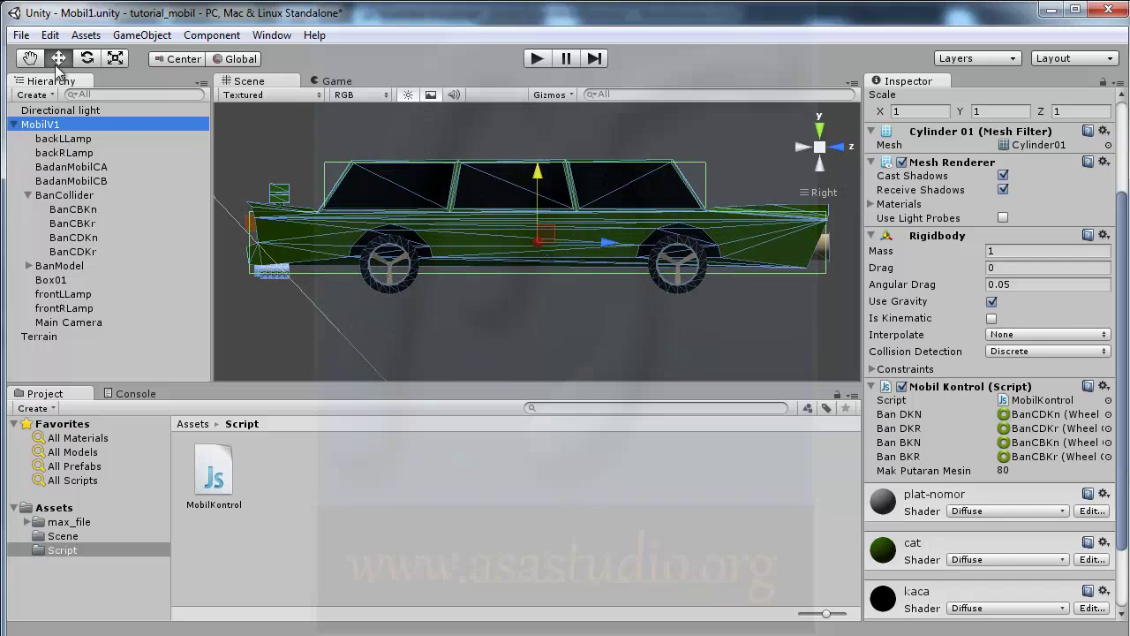
Create an empty GameObject beside the car, then reselect MobilV1 to read its position
left_click(152, 35)
left_click(154, 56)
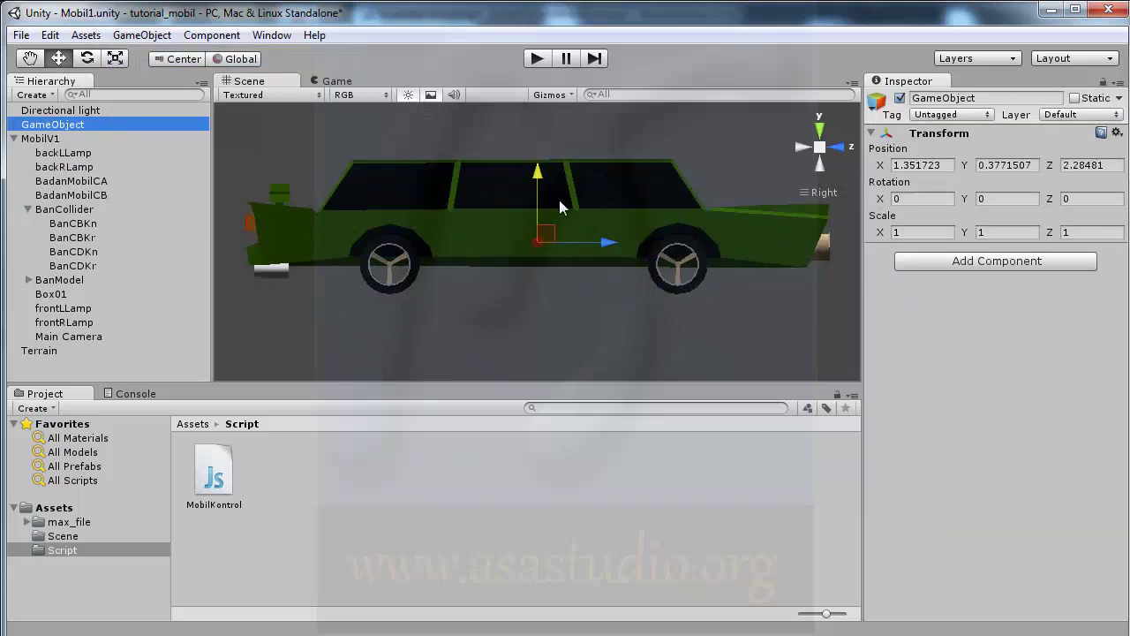
left_click(39, 140)
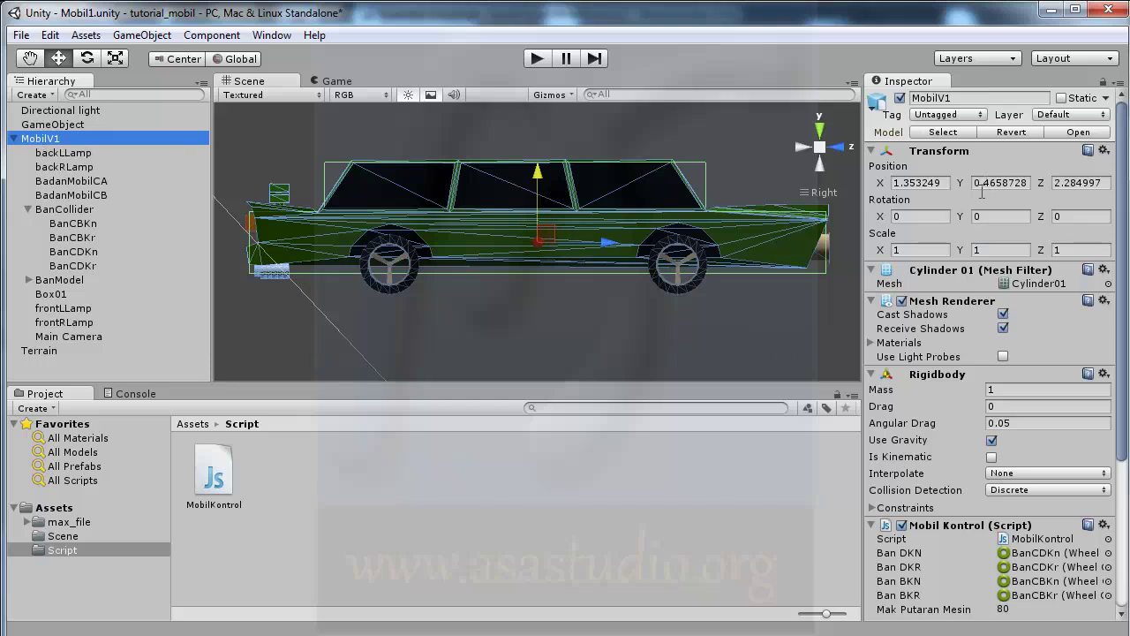
Launch Calculator from the Start Menu's All Programs > Accessories folder
key("super")
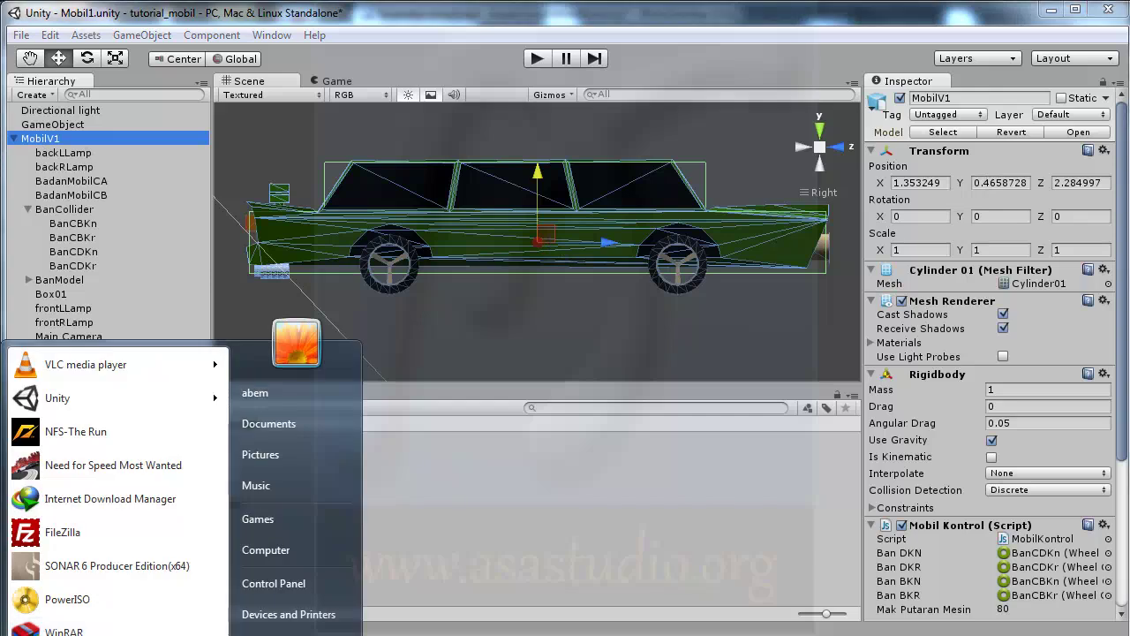
left_click(53, 632)
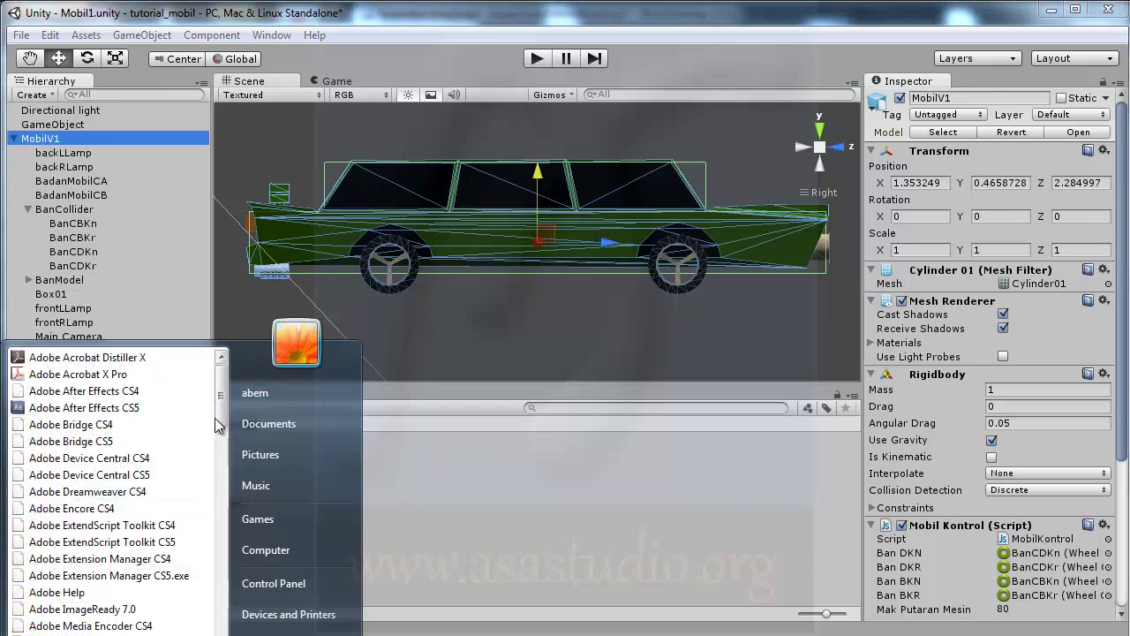
mouse_move(221, 458)
left_mouse_down()
mouse_move(235, 541)
mouse_move(226, 515)
left_mouse_up()
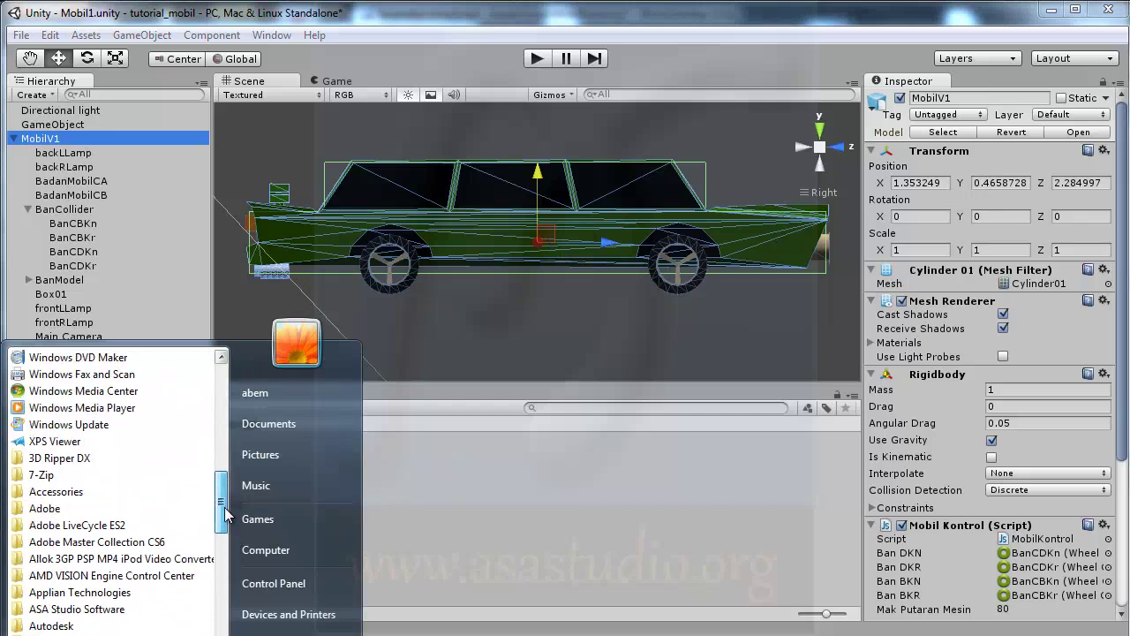
left_click(44, 491)
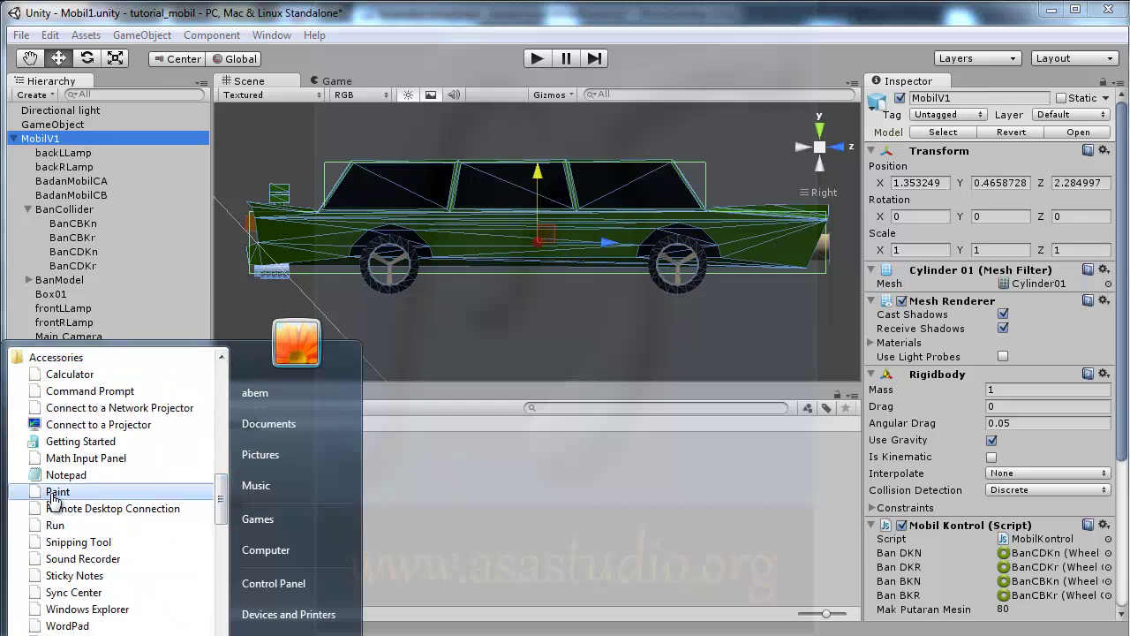
left_click(56, 390)
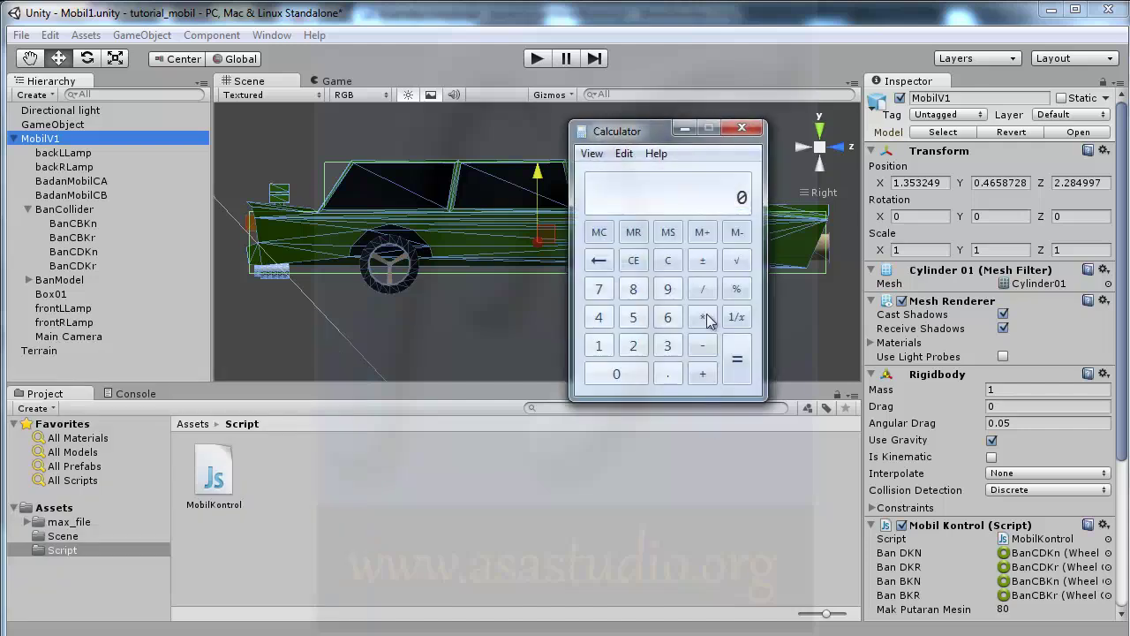
Enter 0.466, the car's Y position, with the Calculator window moved to the lower right
mouse_move(644, 133)
left_mouse_down()
mouse_move(801, 294)
mouse_move(736, 310)
left_mouse_up()
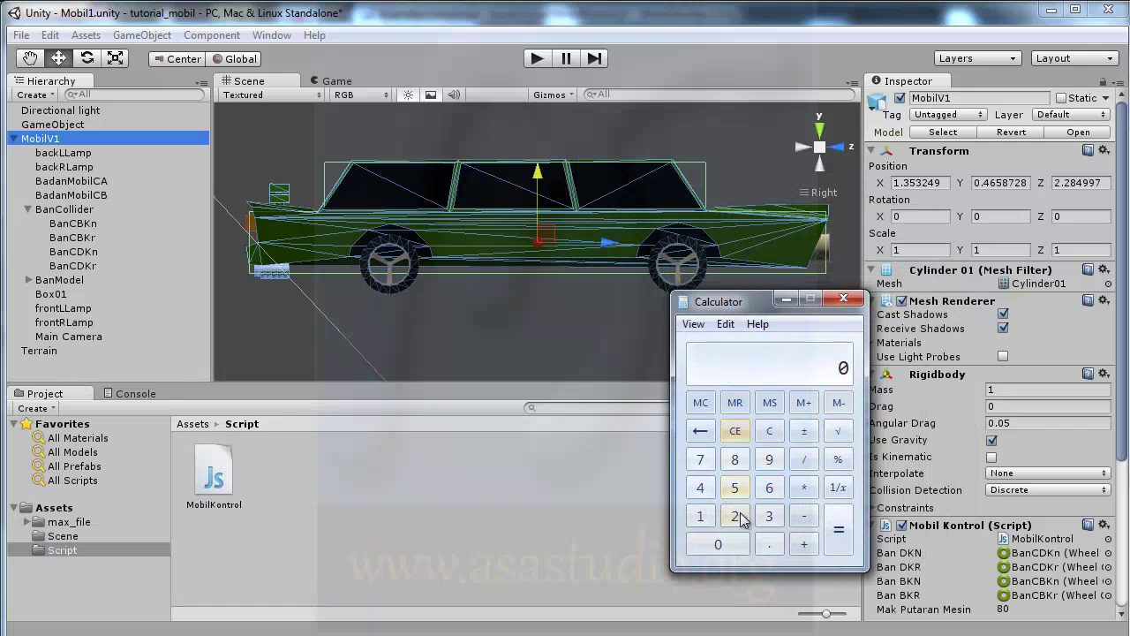
left_click(767, 548)
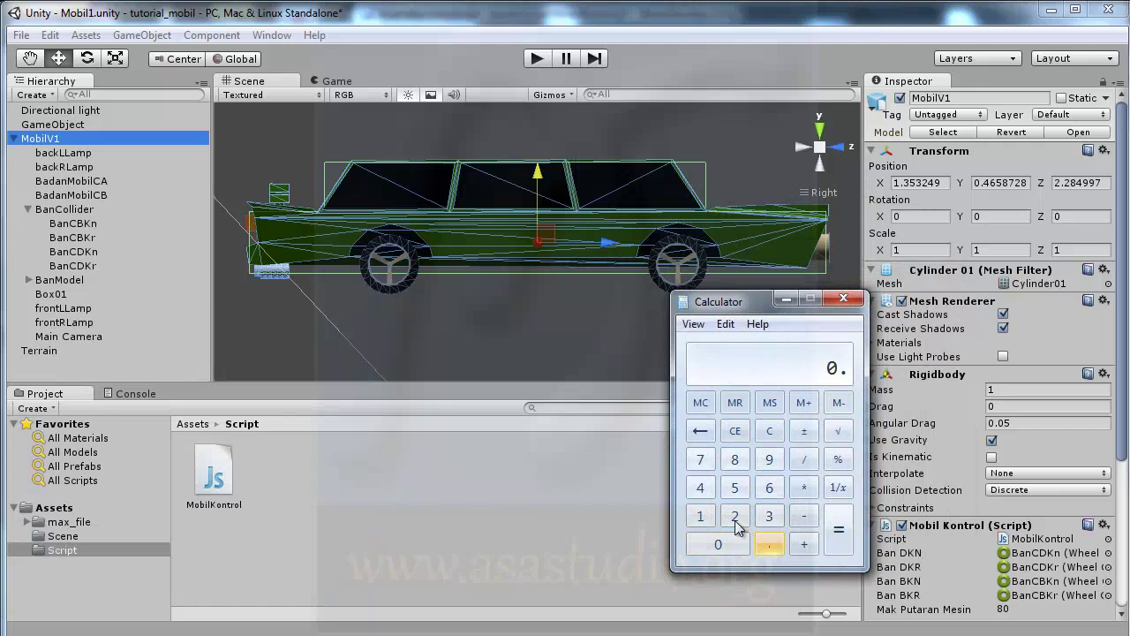
left_click(708, 491)
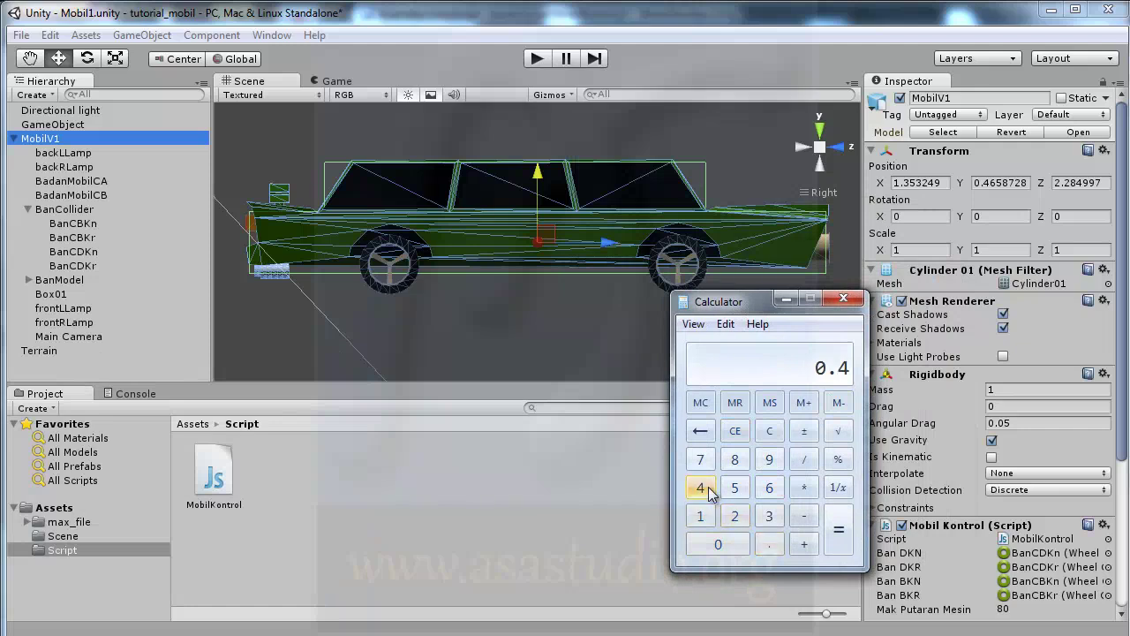
left_click(771, 492)
left_click(770, 491)
mouse_move(759, 302)
left_mouse_down()
mouse_move(1061, 327)
mouse_move(1015, 326)
left_mouse_up()
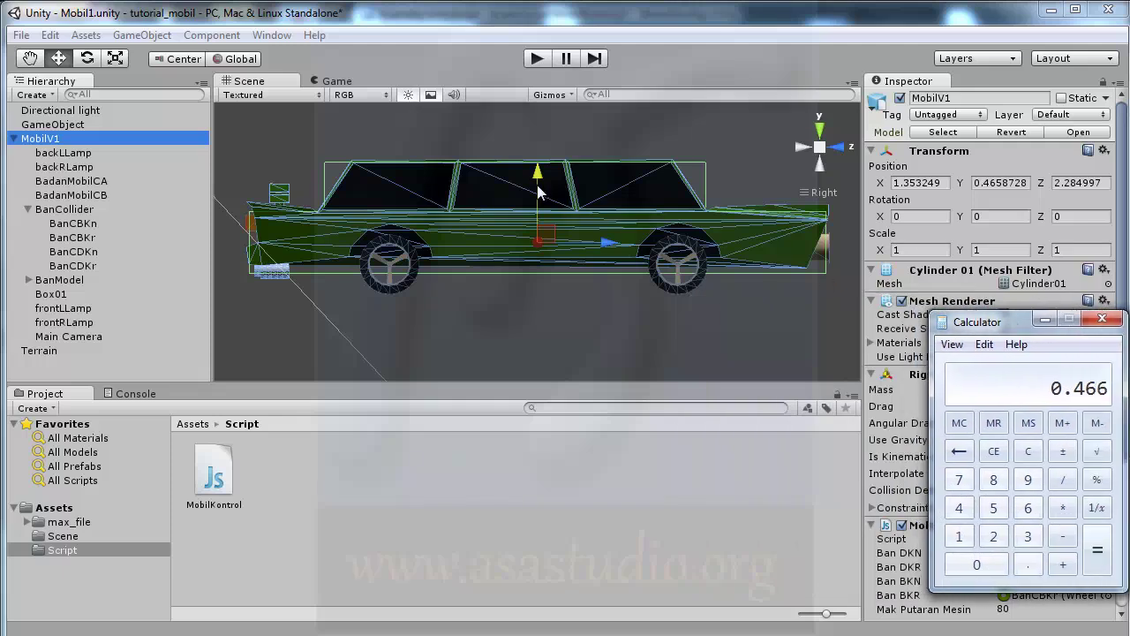
Drag the empty GameObject down to Y 0.2388218 below the car body, then return to Calculator
left_click(43, 124)
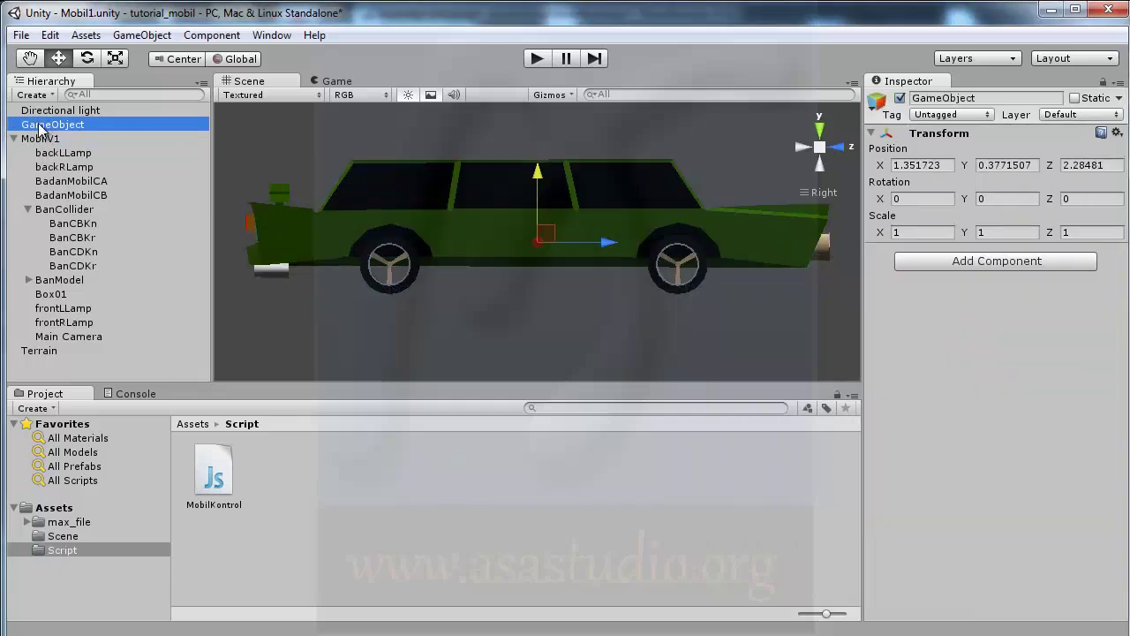
left_click_drag(539, 177, 539, 210)
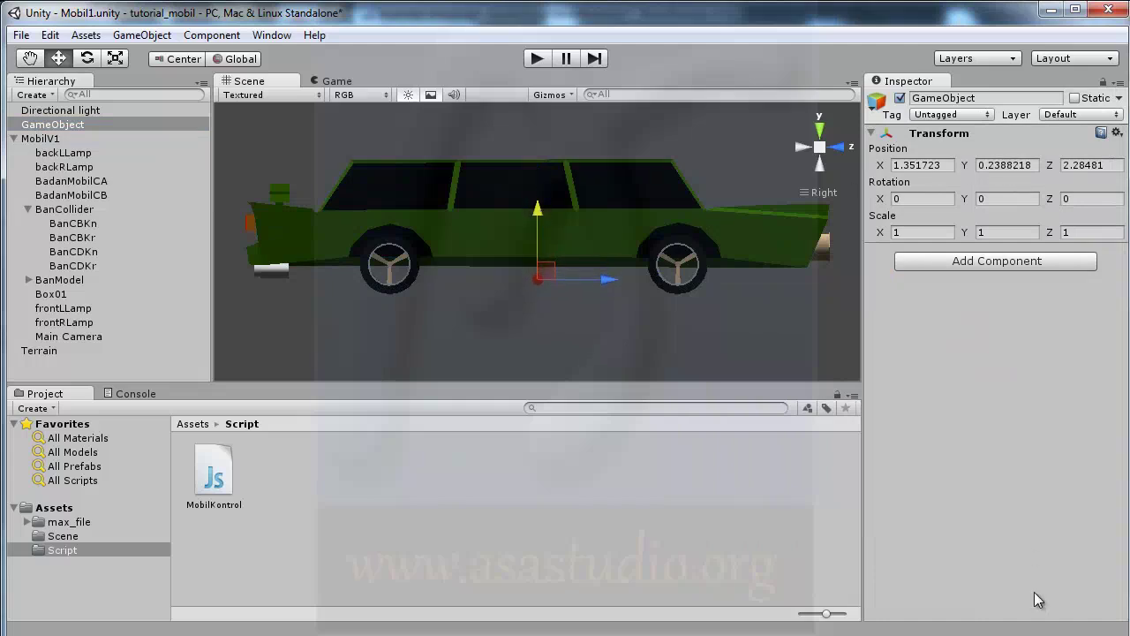
key("alt+Tab")
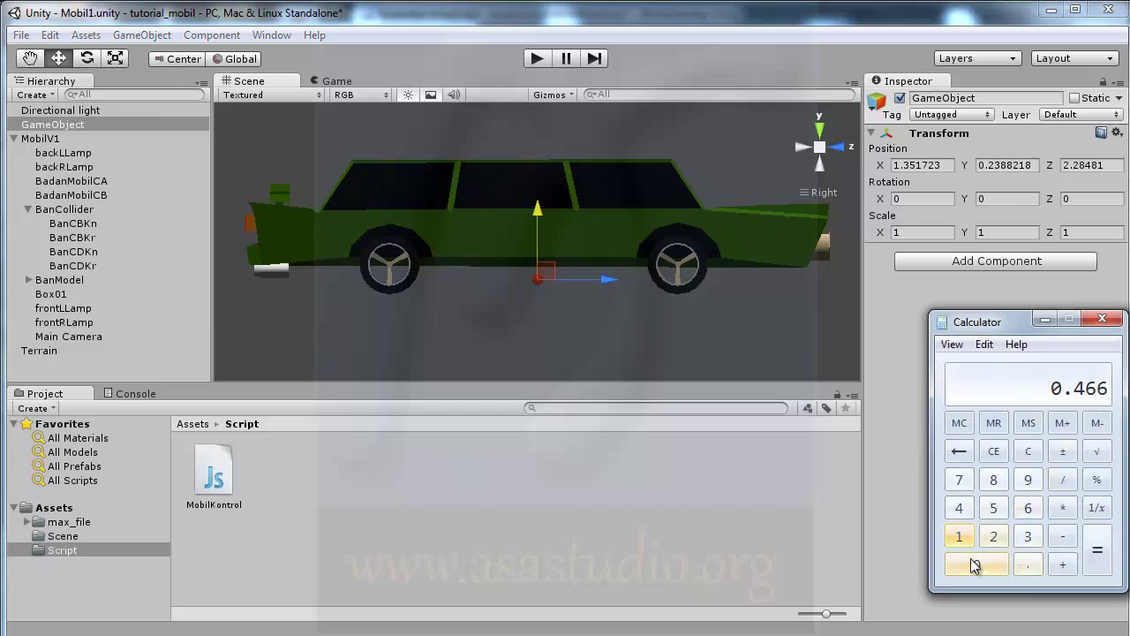
Compute 0.466 − 0.239 in Calculator, giving 0.227
left_click(1063, 538)
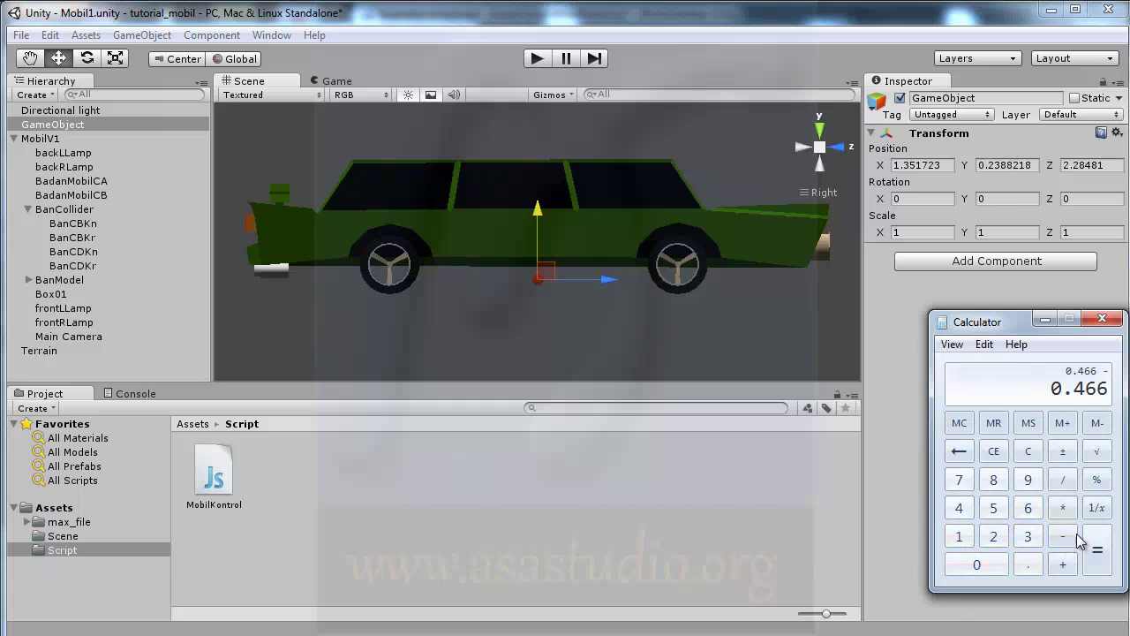
left_click(982, 565)
left_click(1028, 562)
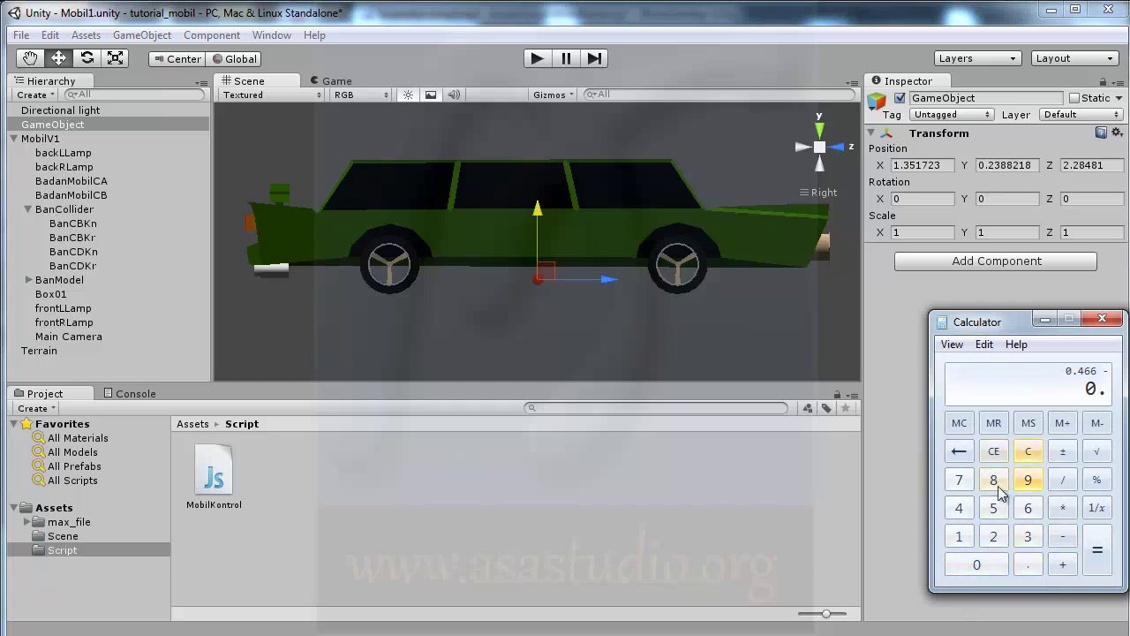
left_click(996, 540)
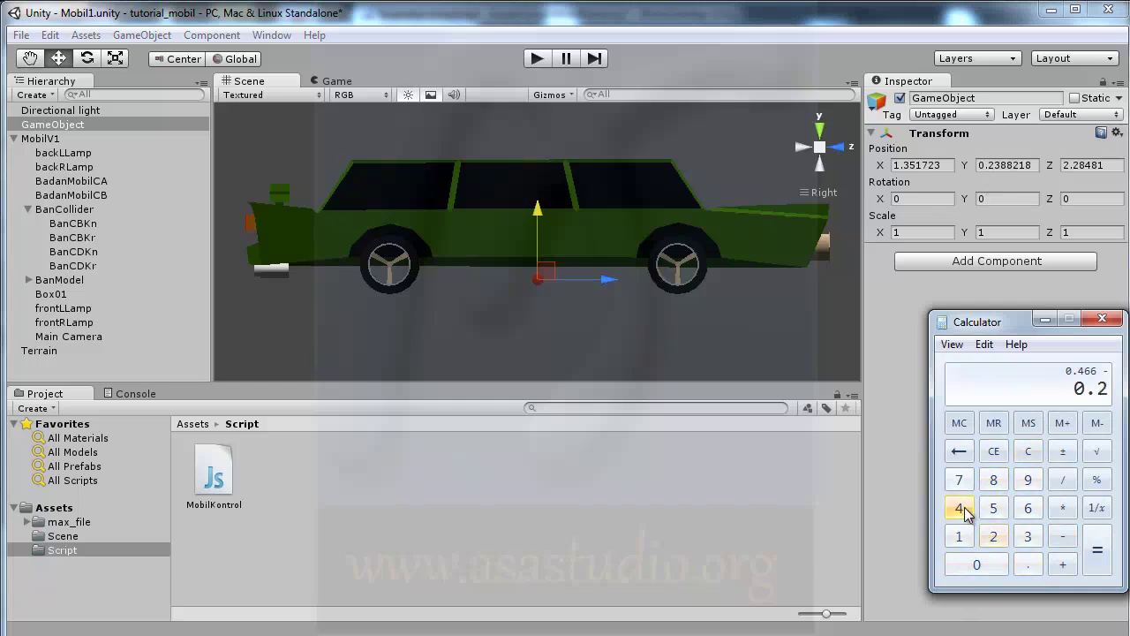
left_click(1028, 538)
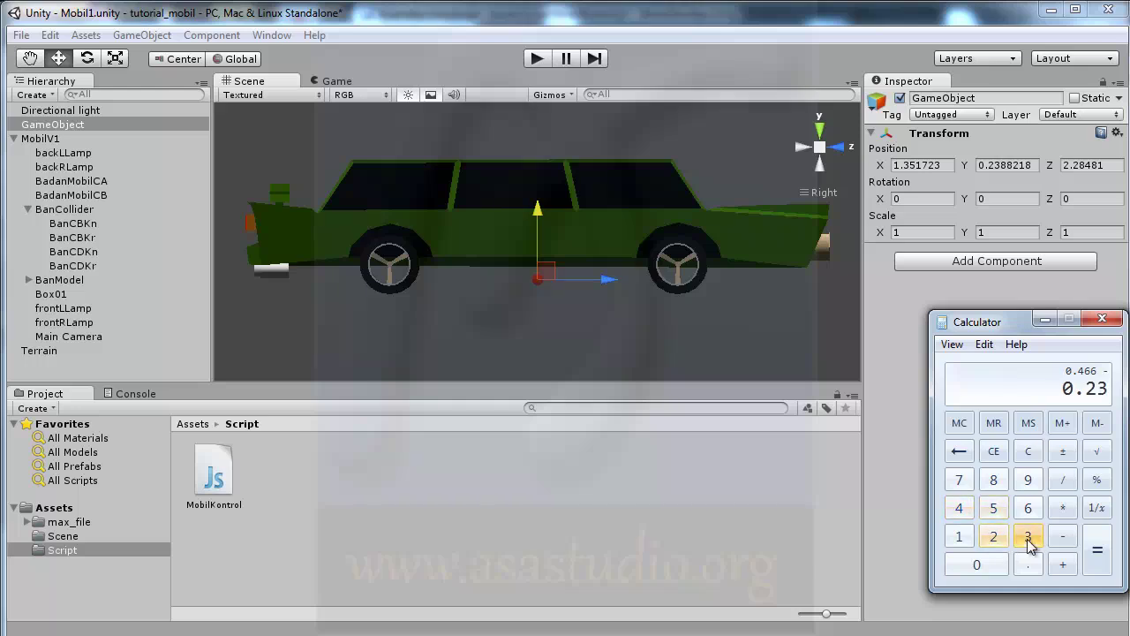
left_click(1033, 486)
left_click(1098, 550)
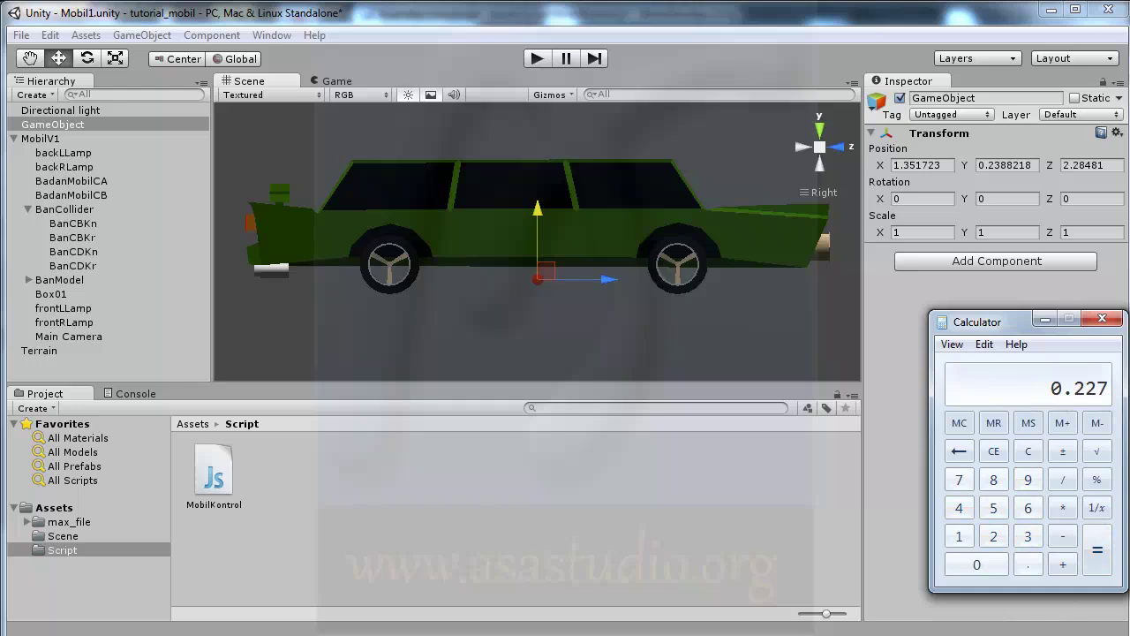
key("alt+Tab")
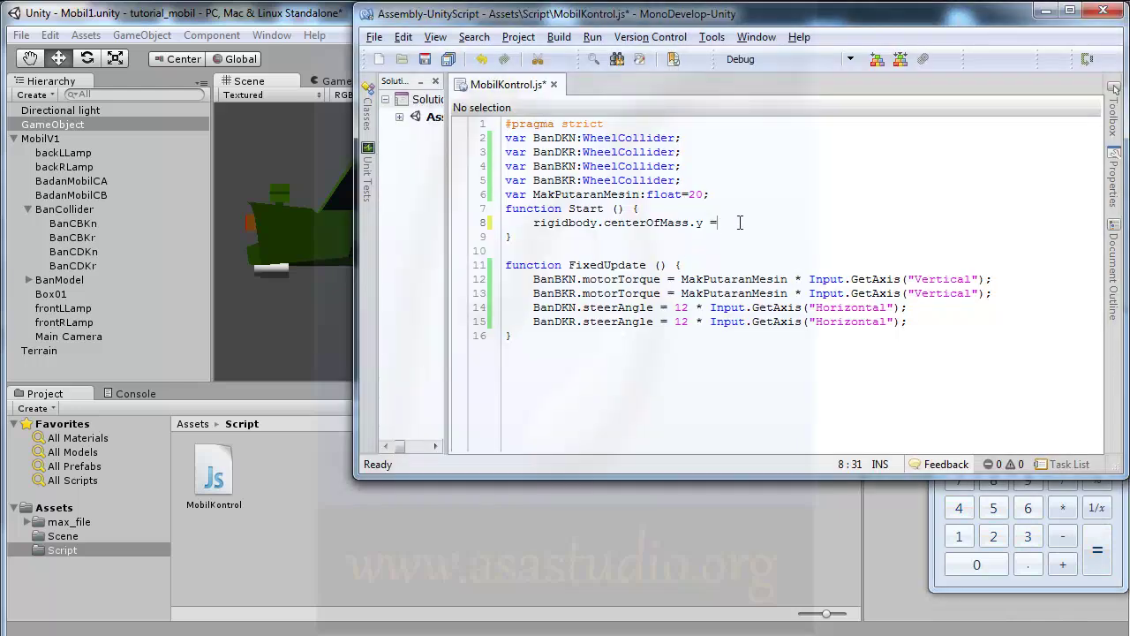
Complete the line as rigidbody.centerOfMass.y = -0.227, save MobilKontrol.js, and return to Unity
type("-0.227;")
left_click(430, 61)
left_click(345, 28)
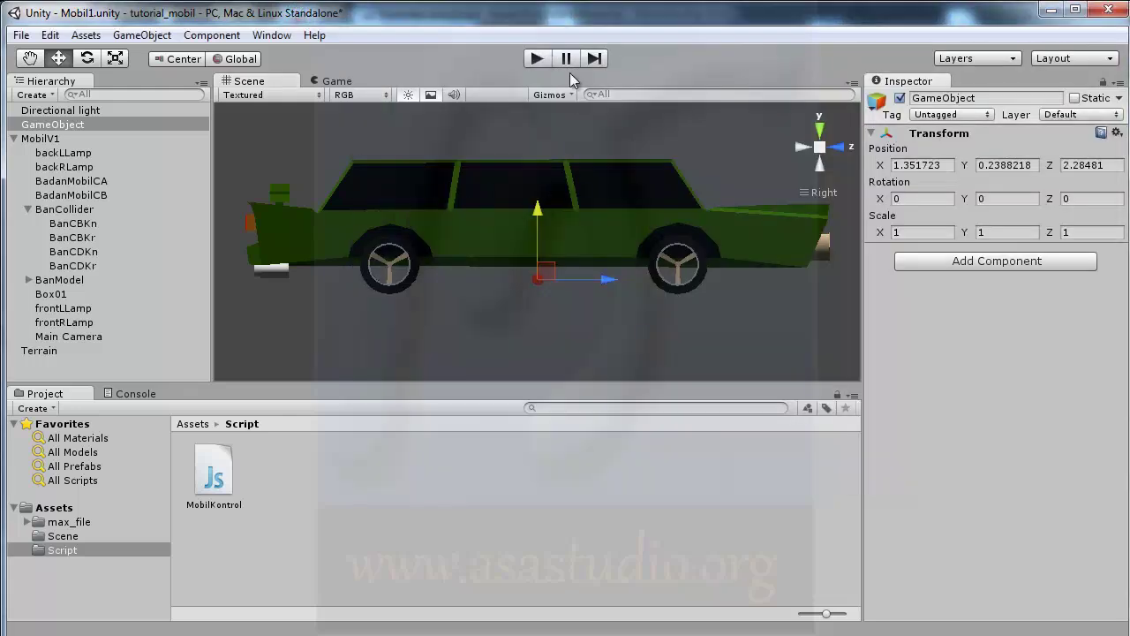
left_click(543, 57)
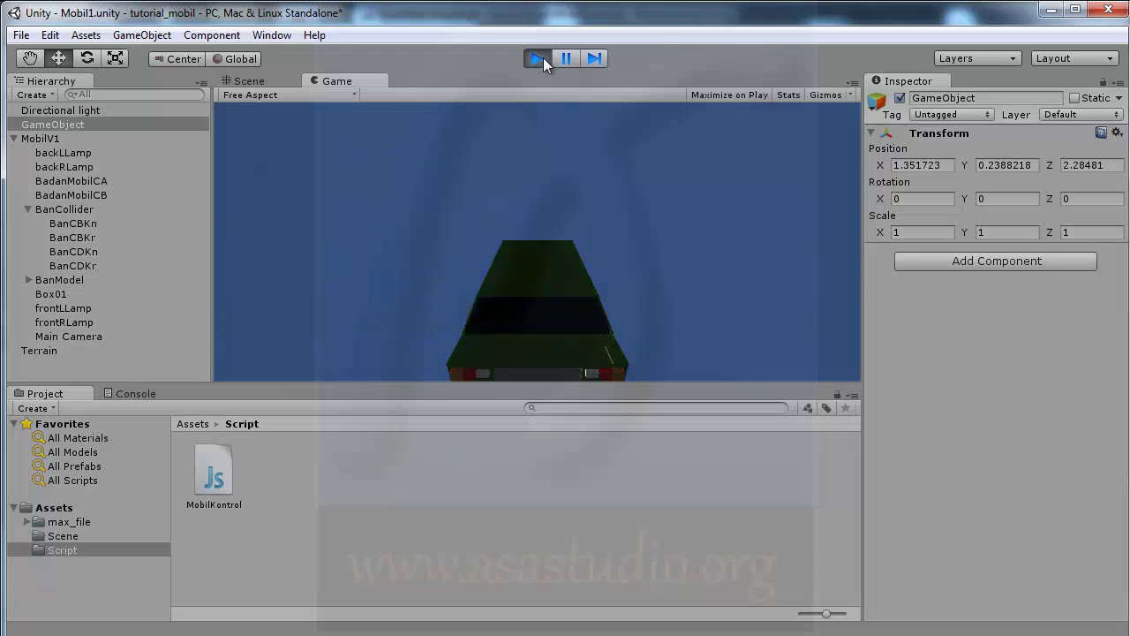
left_click(543, 57)
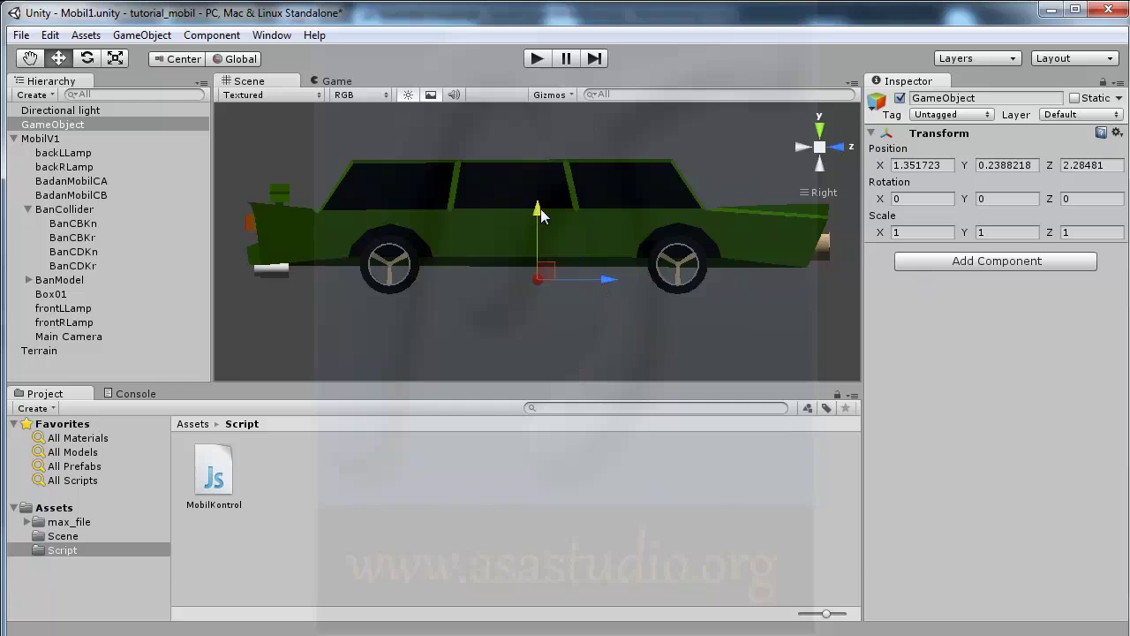
Lower the empty GameObject to Y 0.09061223, then change centerOfMass.y to -0.4 and save the script
left_click_drag(540, 216, 540, 253)
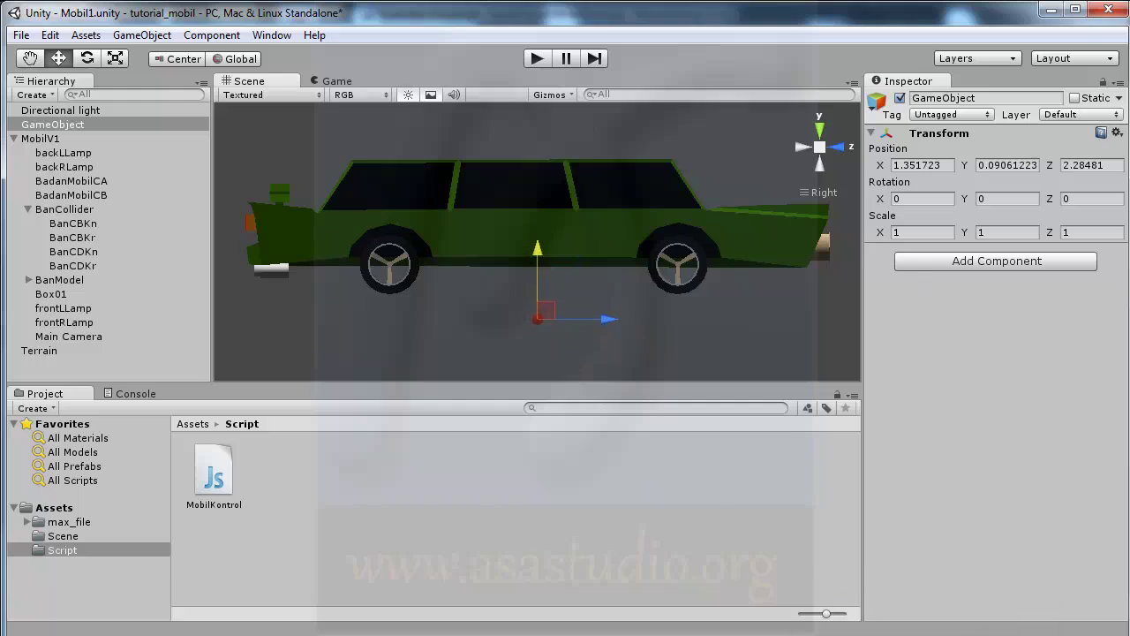
key("alt+Tab")
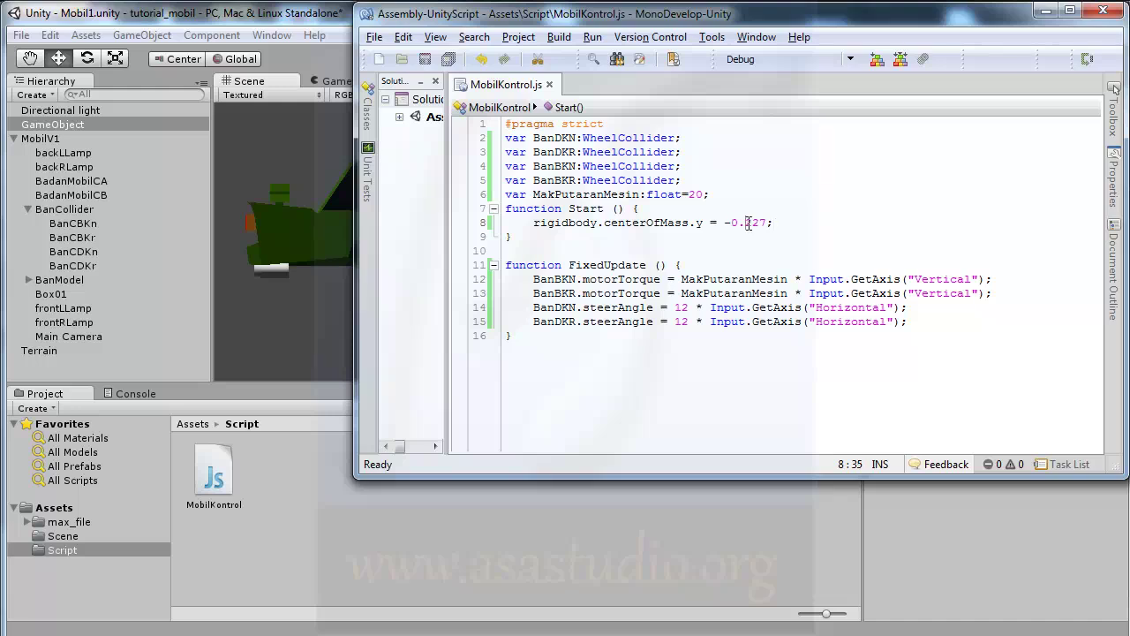
type("4")
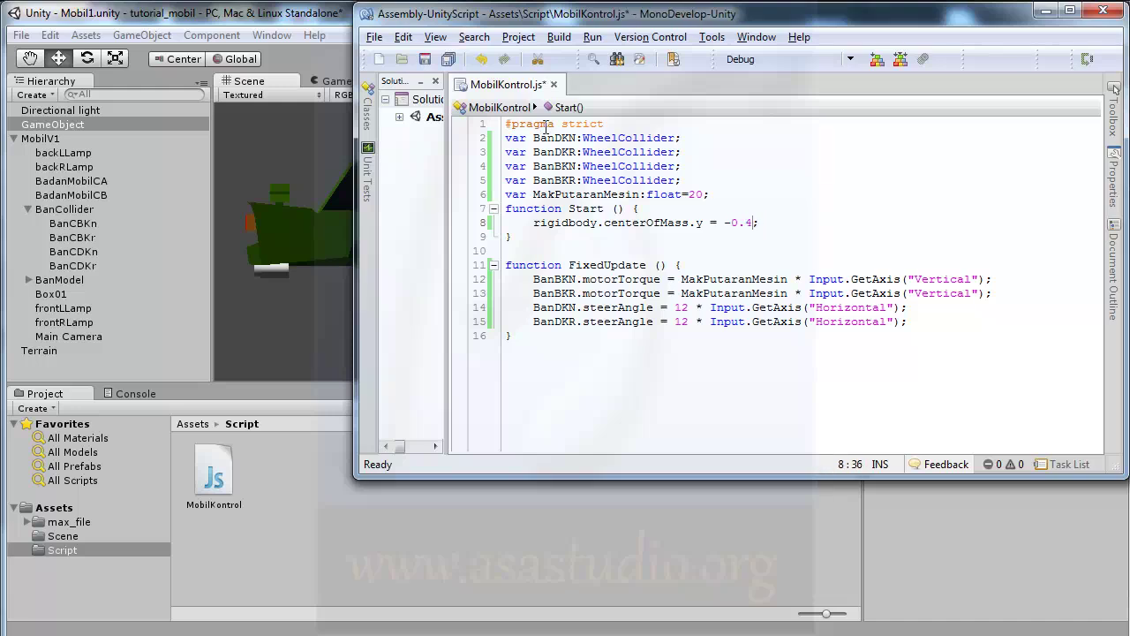
left_click(451, 64)
left_click(337, 28)
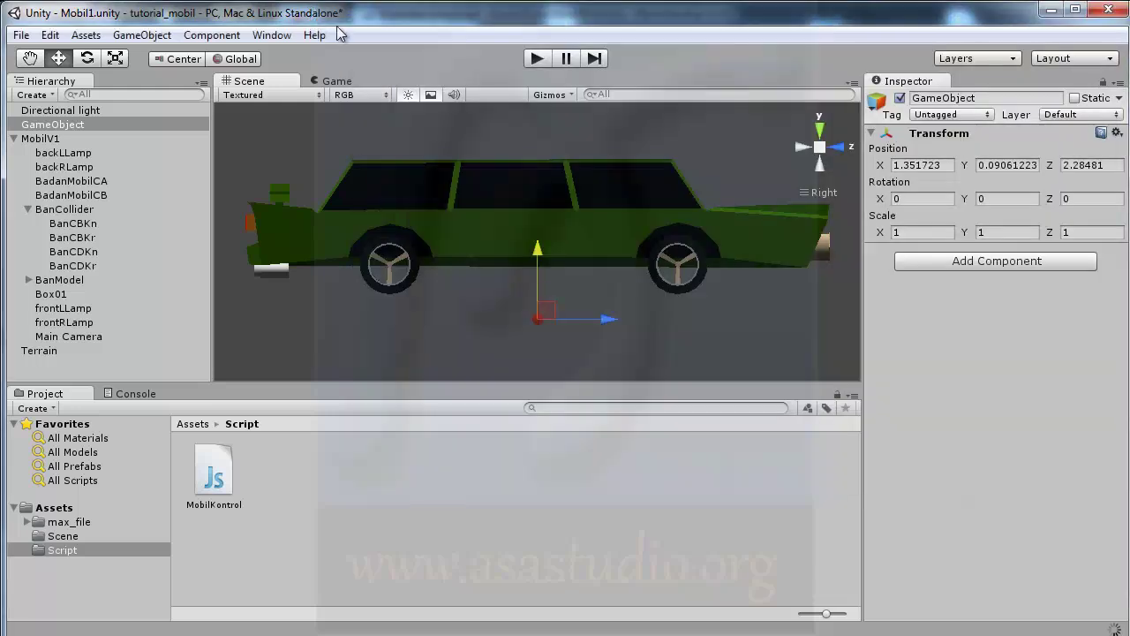
left_click(536, 62)
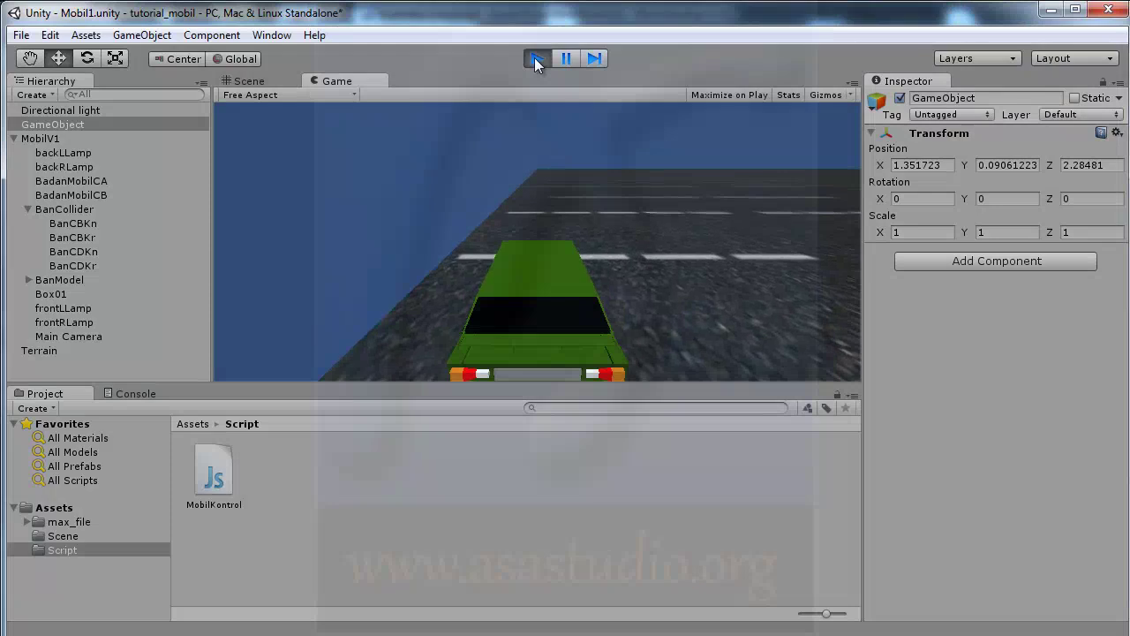
key("Right")
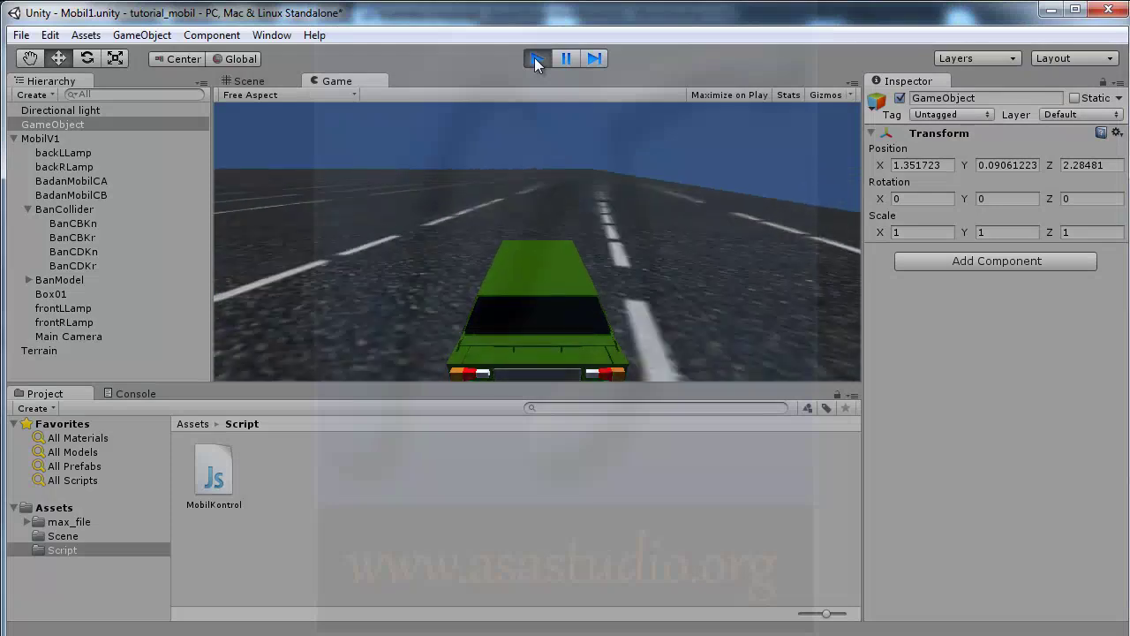
key("Right")
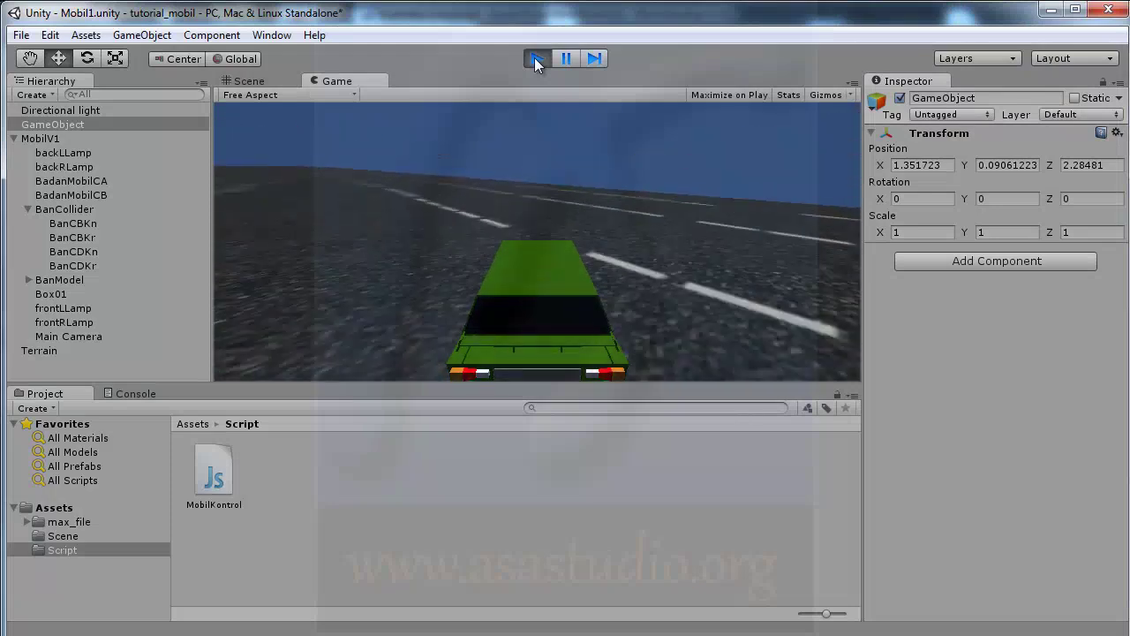
key("Right")
key("Up")
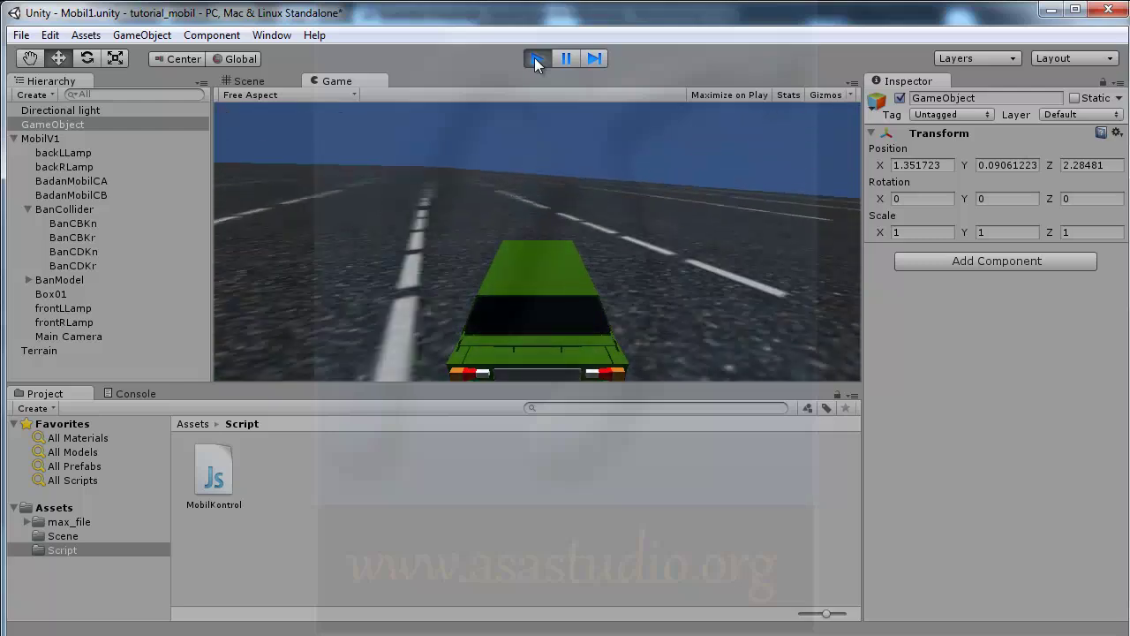
key("Right")
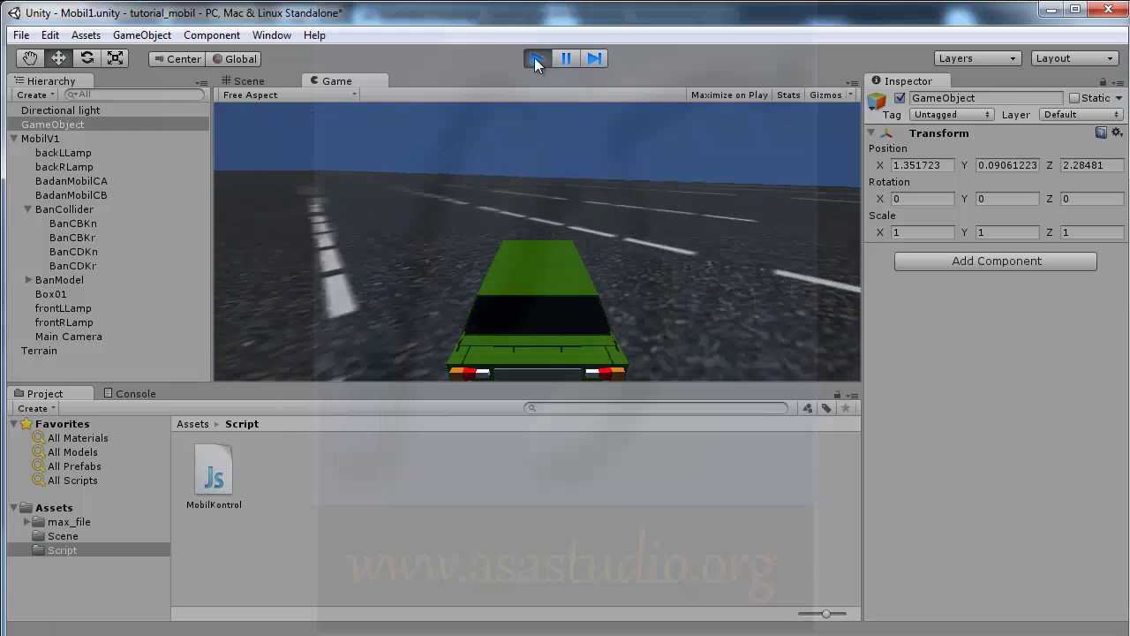
key("Right")
key("Right")
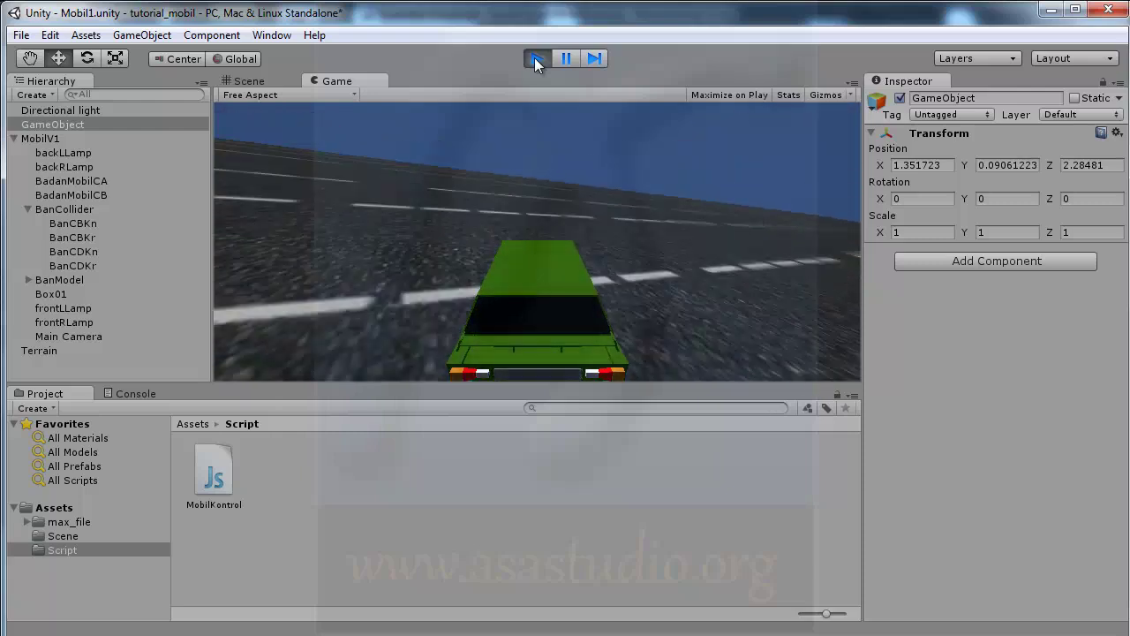
key("Right")
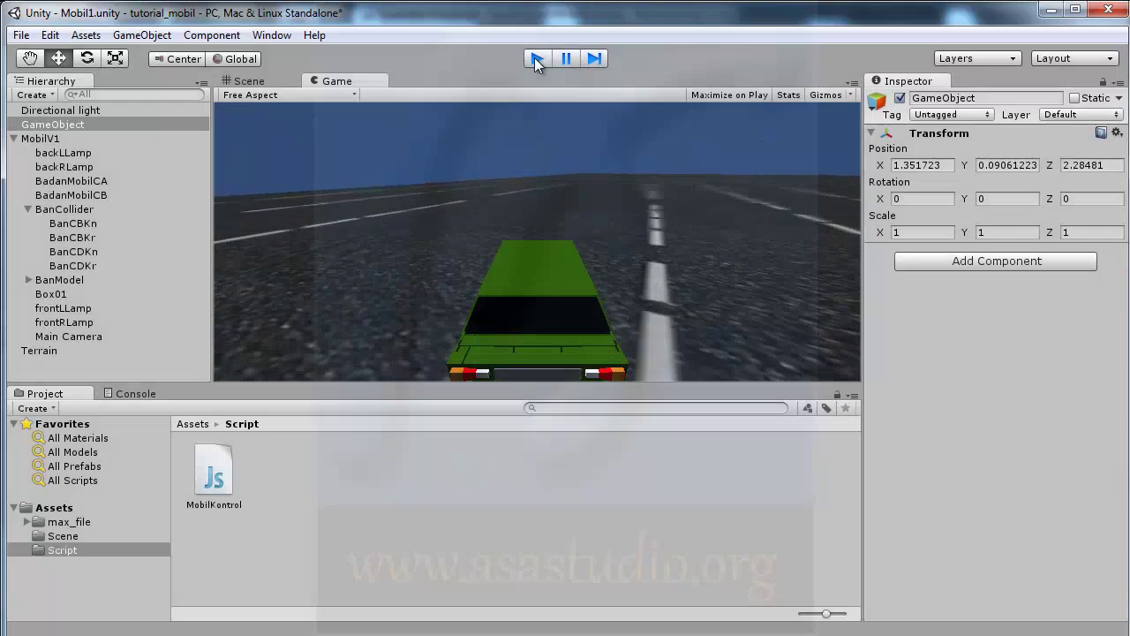
left_click(537, 60)
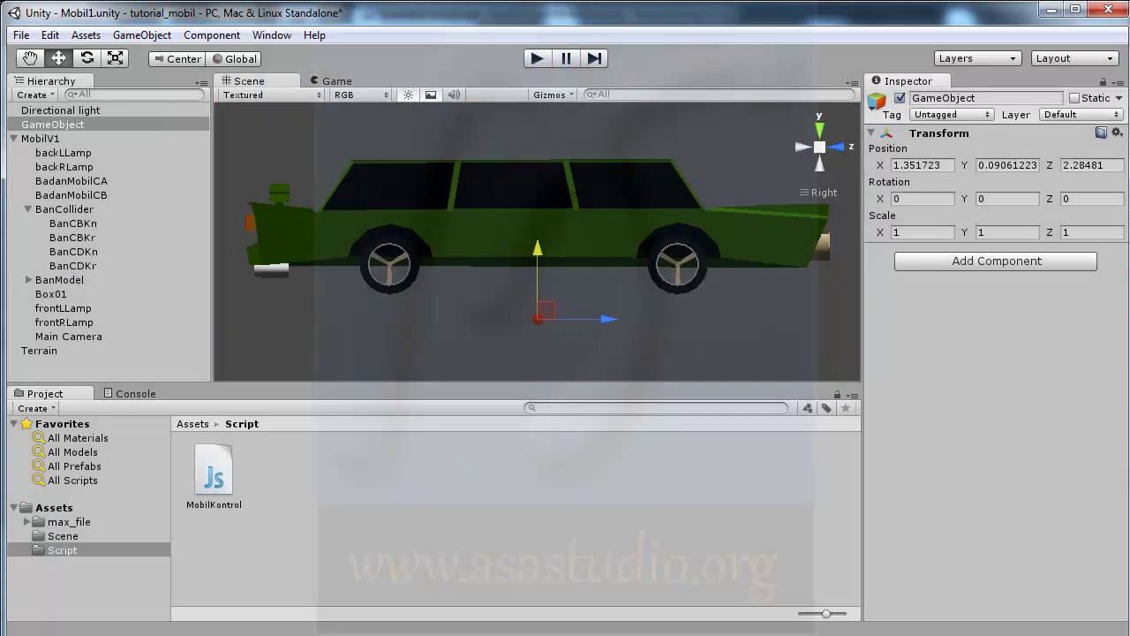
Change the BanDKN/BanDKR steerAngle multiplier from 12 to 10, save the script, and return to Unity
key("alt+Tab")
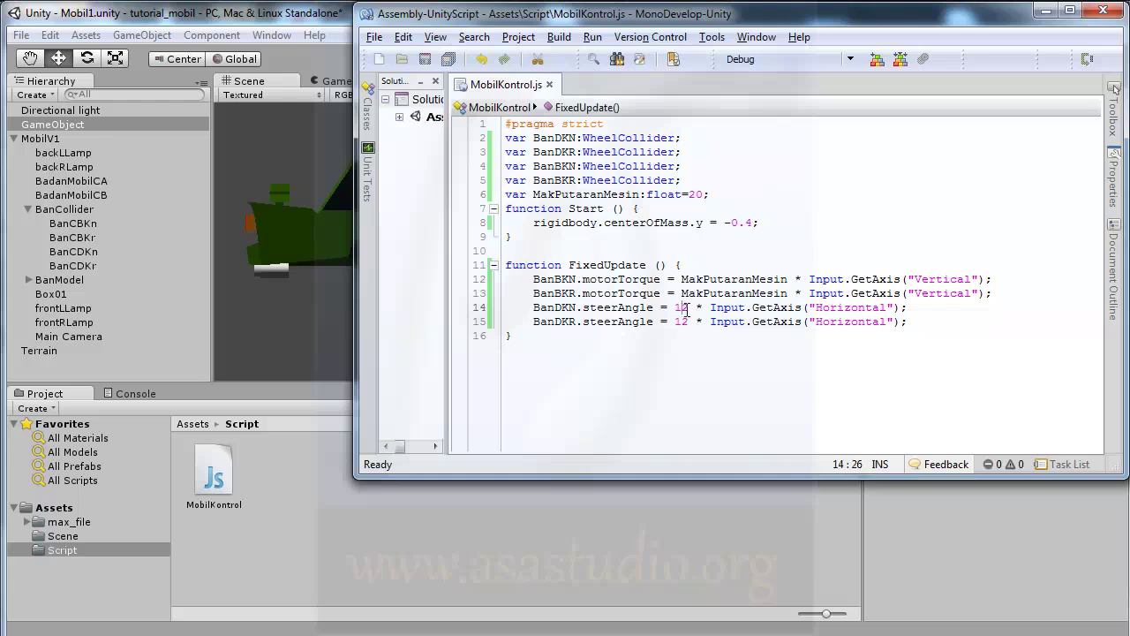
type("0")
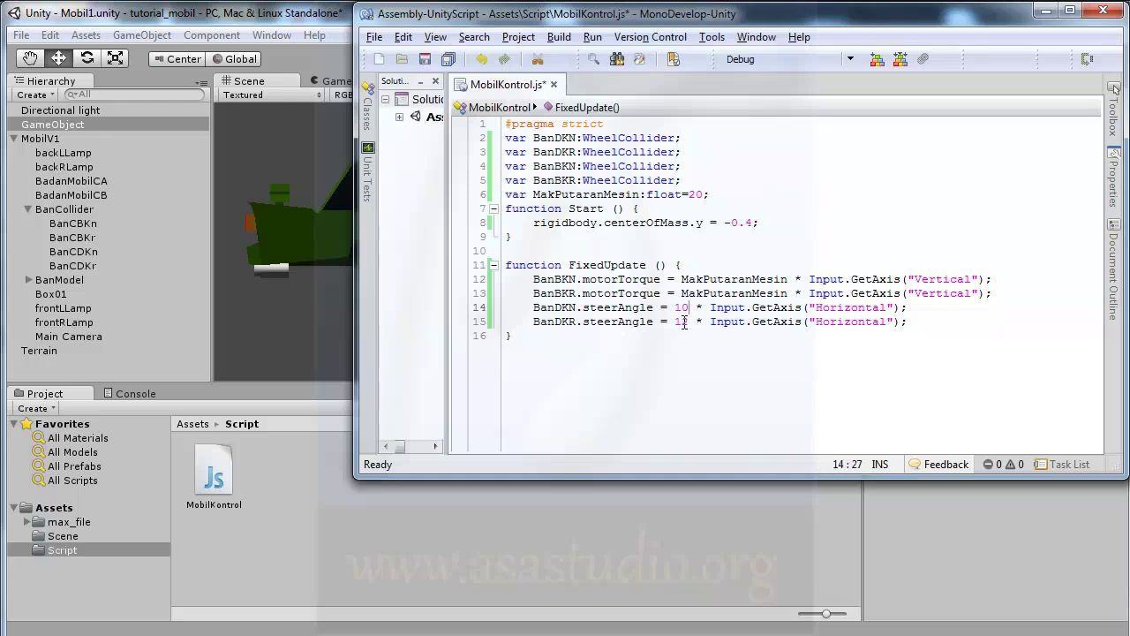
type("0")
left_click(449, 59)
left_click(333, 19)
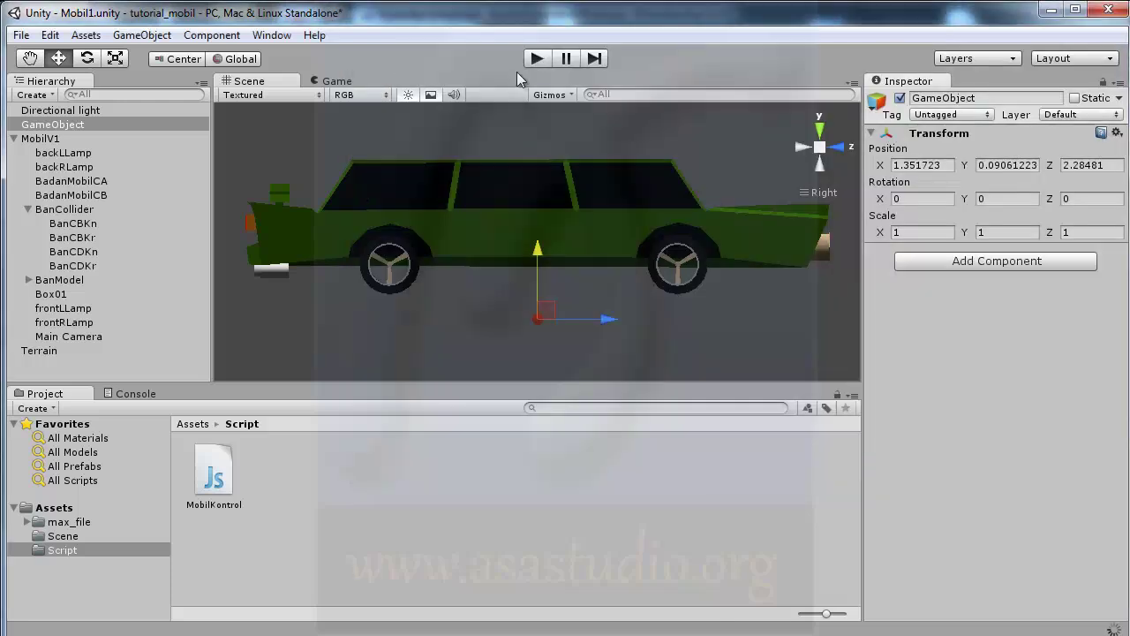
left_click(541, 63)
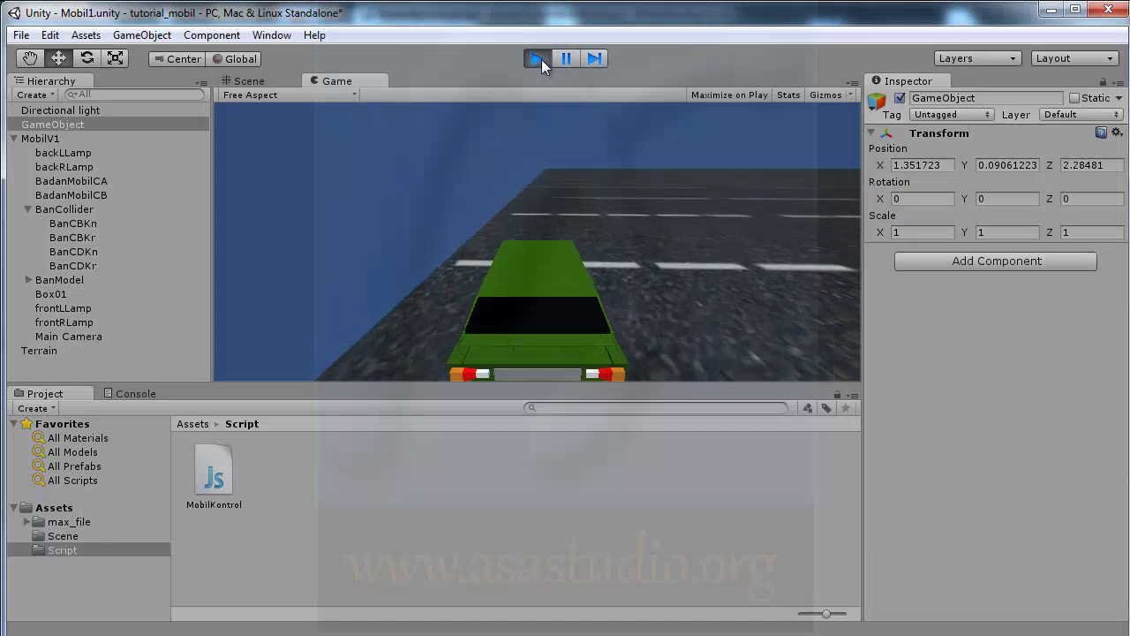
key("Right")
key("Right")
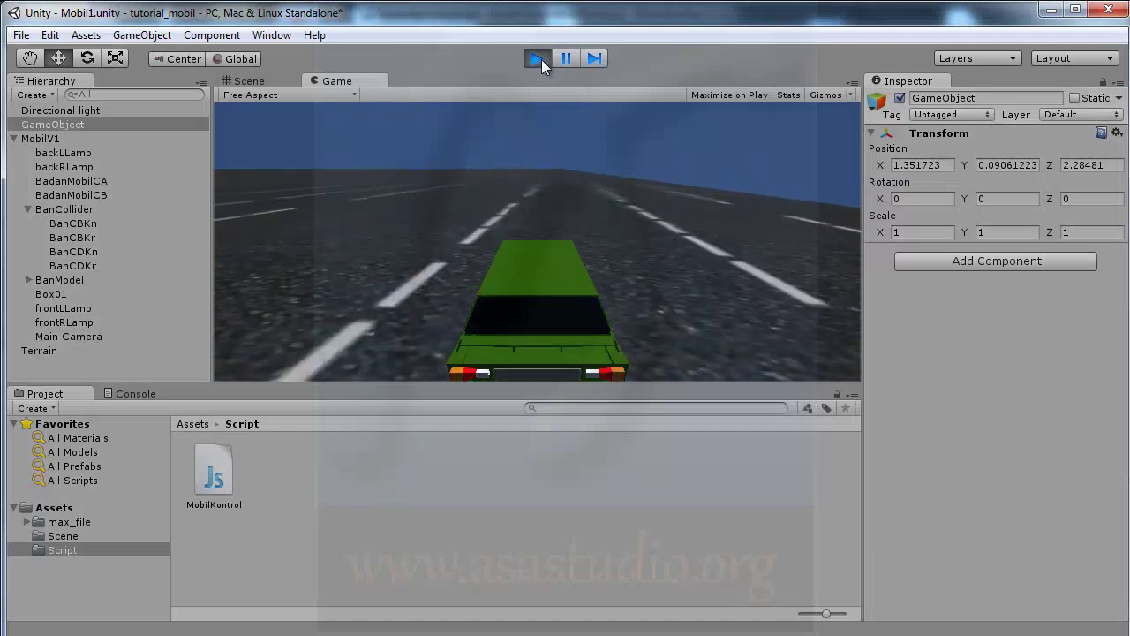
key("Right")
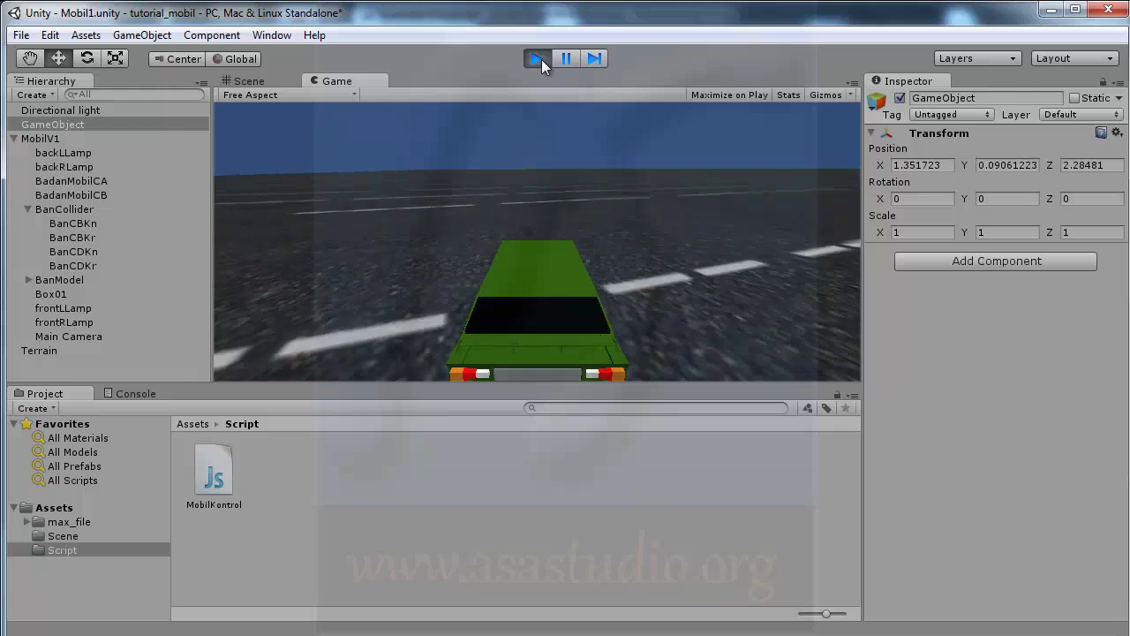
key("Right")
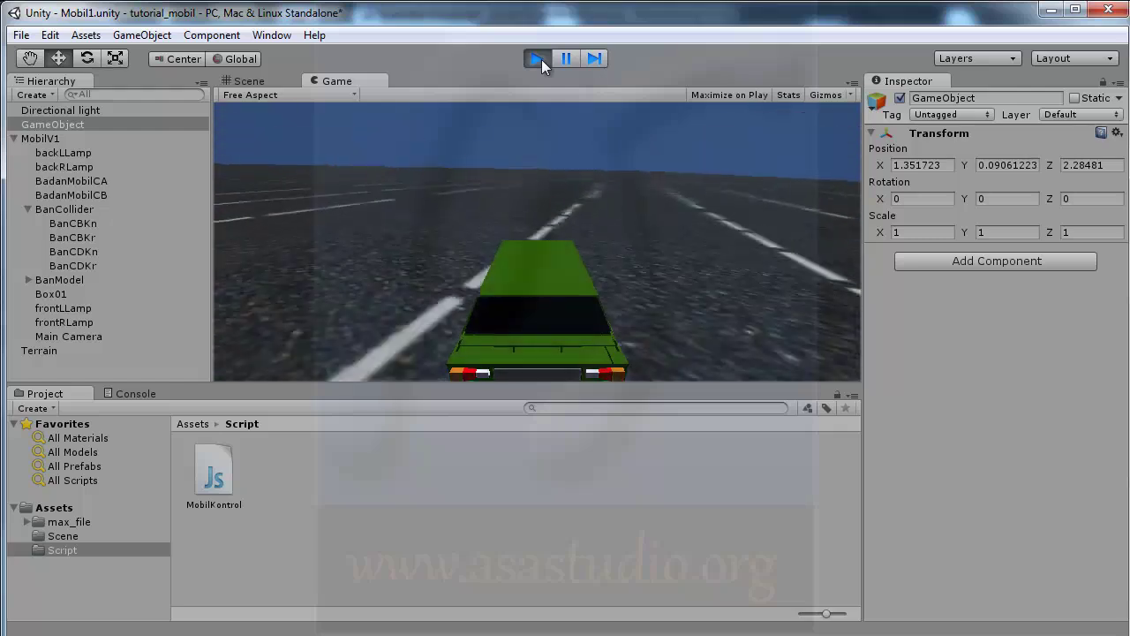
key("Right")
key("Right")
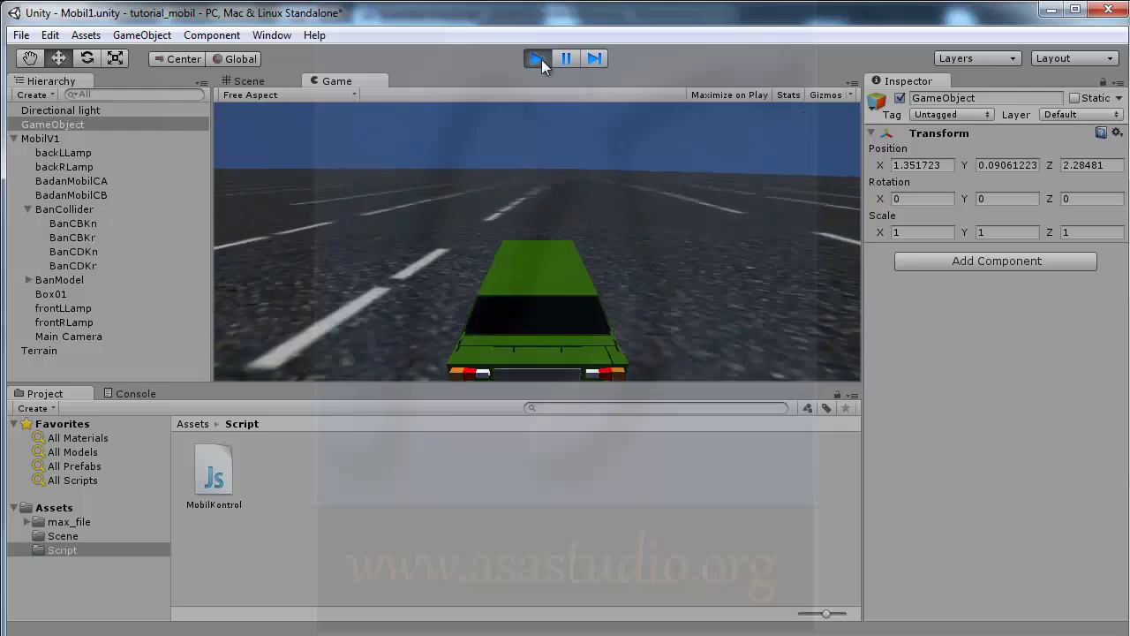
key("Left")
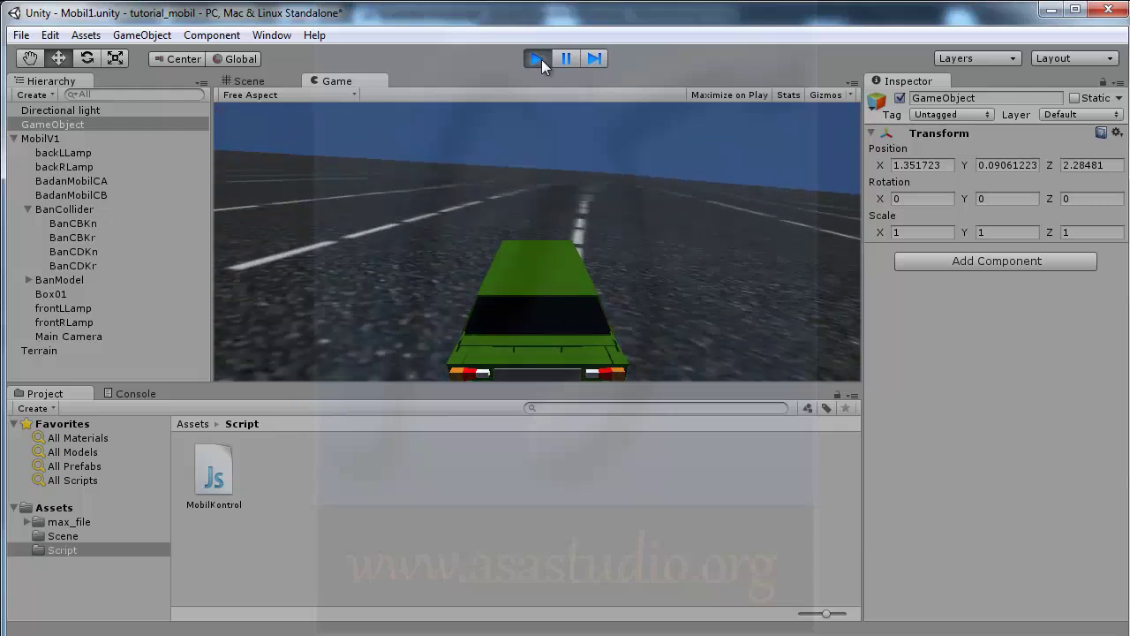
key("Left")
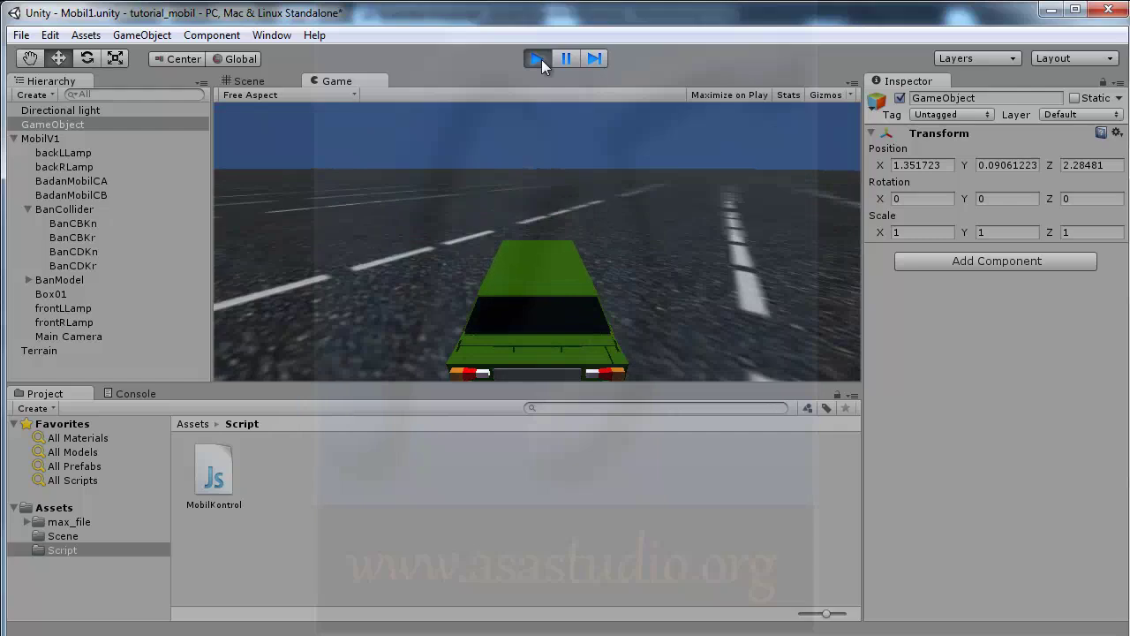
key("Right")
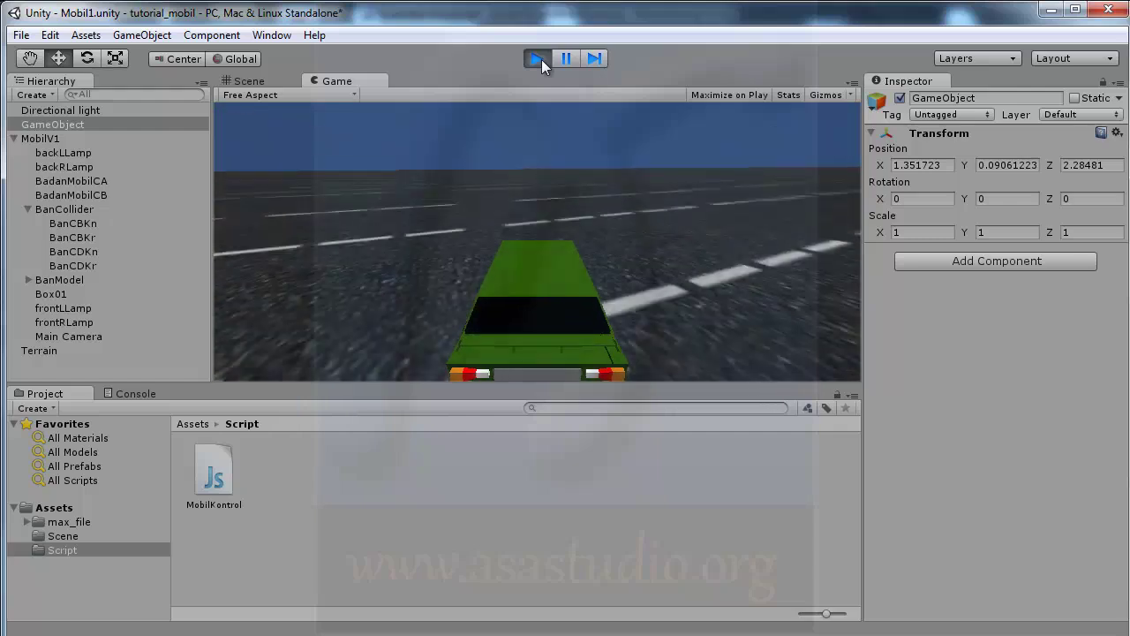
key("Right")
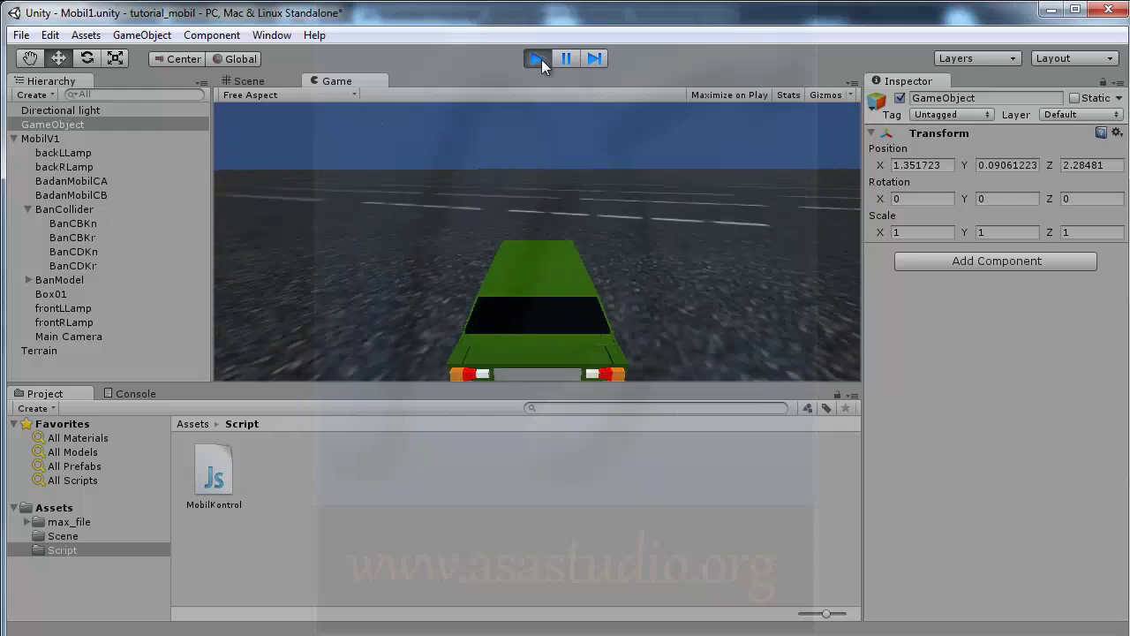
key("Left")
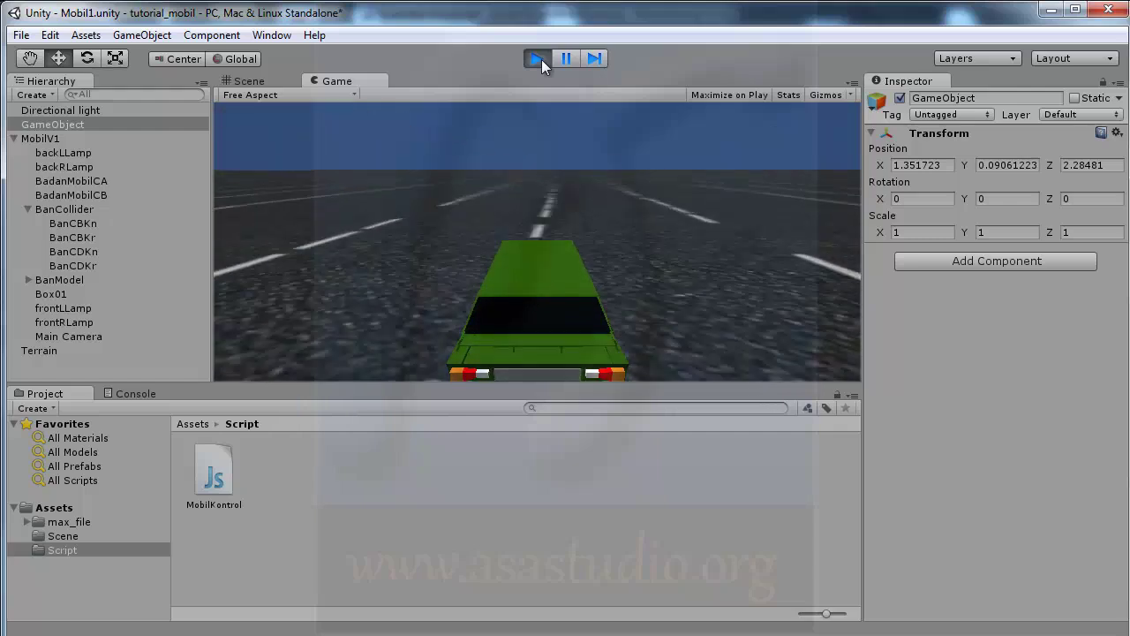
key("Left")
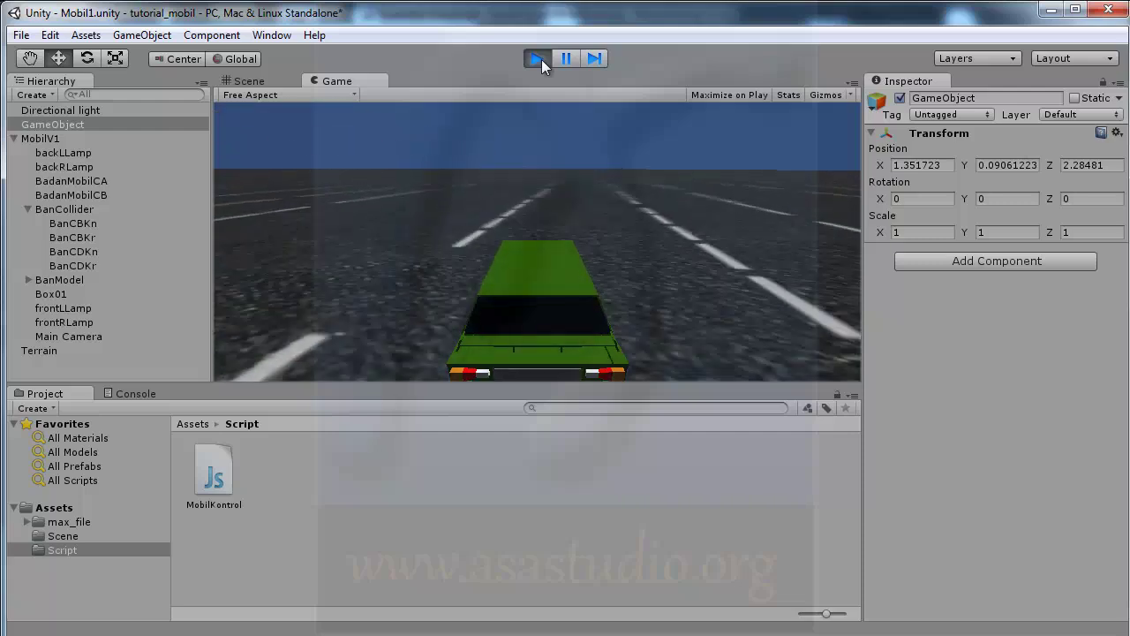
key("Right")
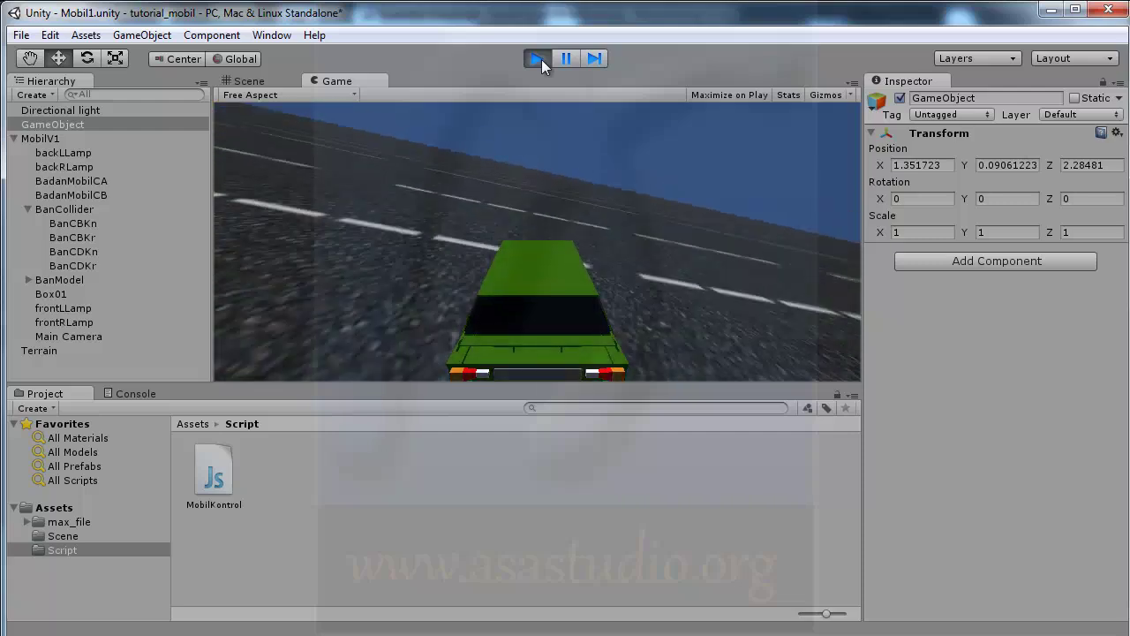
key("Left")
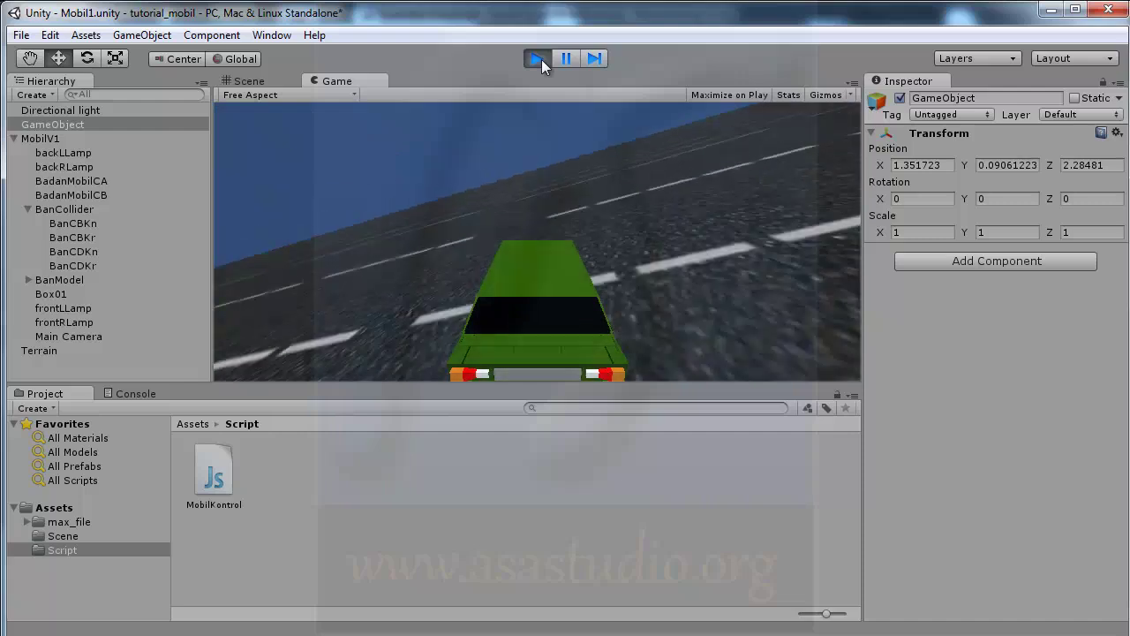
key("Left")
left_click(539, 59)
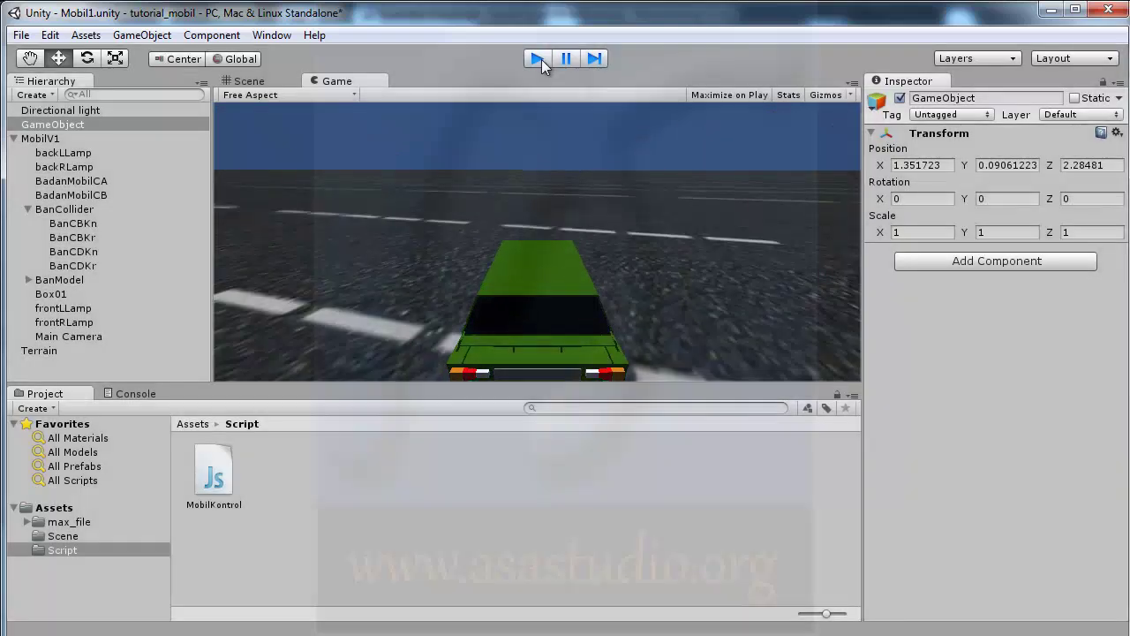